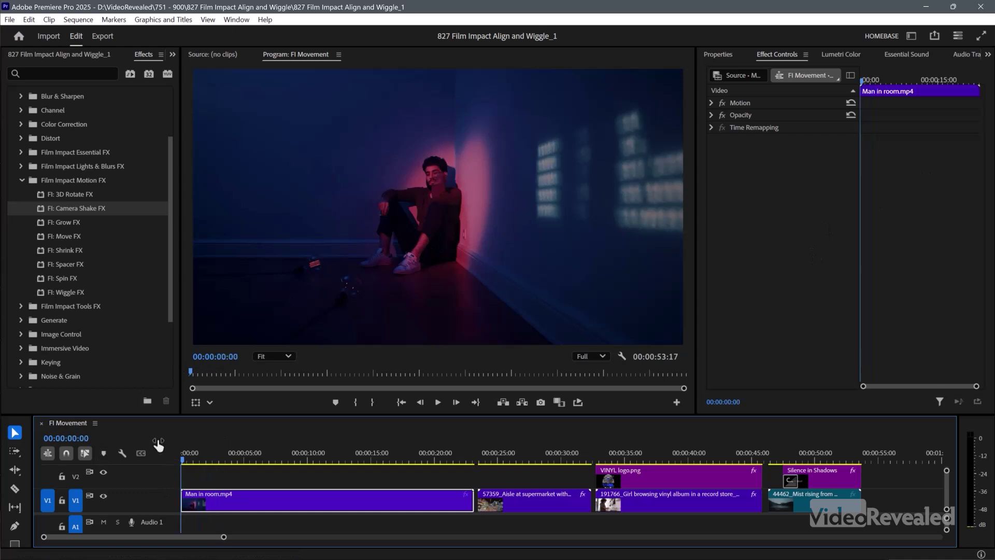
# Play the FI Movement sequence to preview the opening Man in room.mp4 clip
pyautogui.press('space')
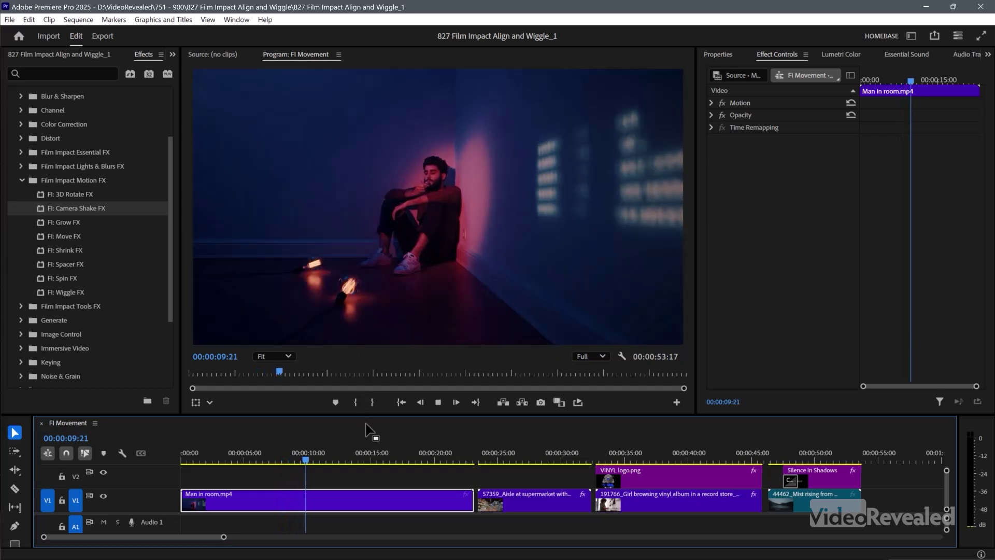
pyautogui.press('space')
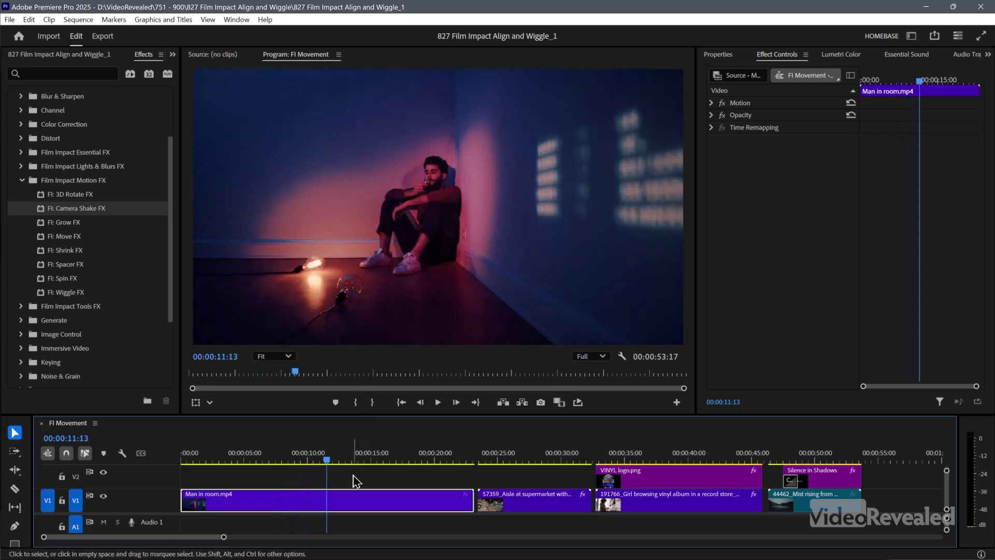
pyautogui.moveTo(354, 459); pyautogui.dragTo(385, 459)
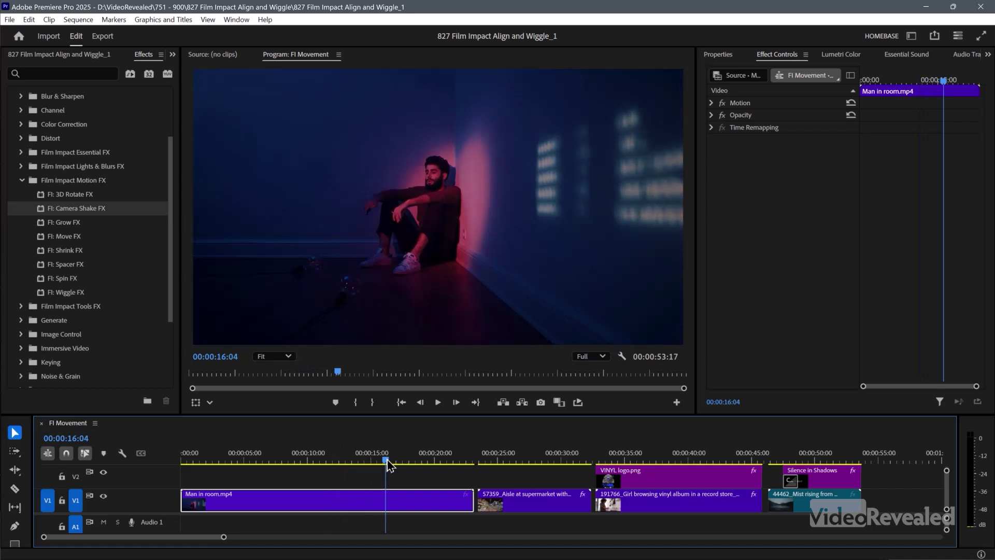
pyautogui.doubleClick(87, 210)
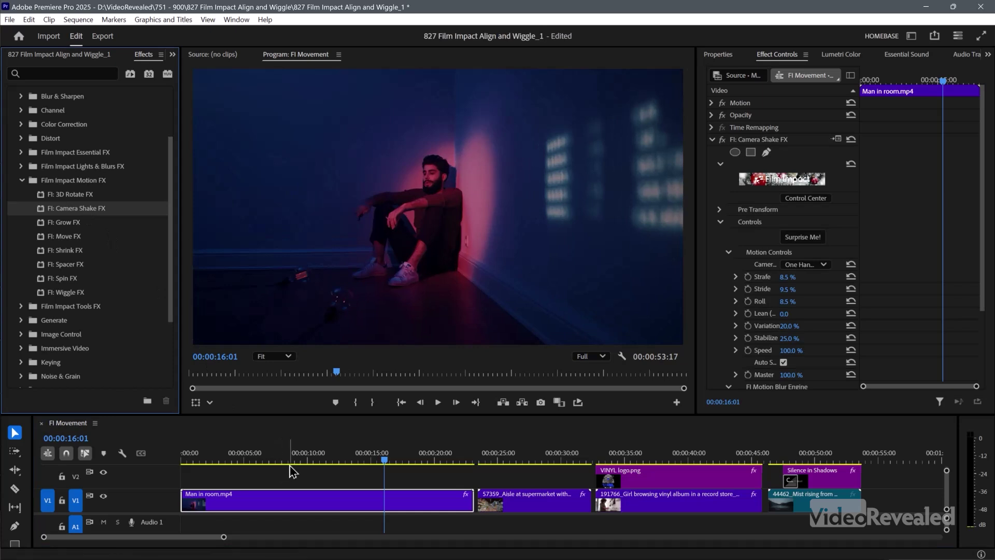
# Preview the Camera Shake from the start and set Strafe 28.5%, Stride 36.5%, Roll 14.5%
pyautogui.press('Home')
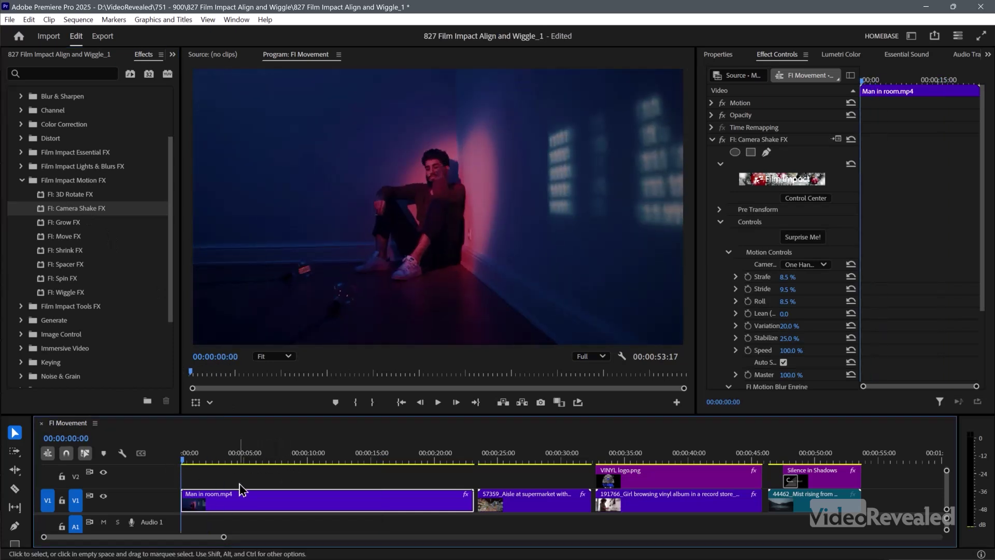
pyautogui.press('space')
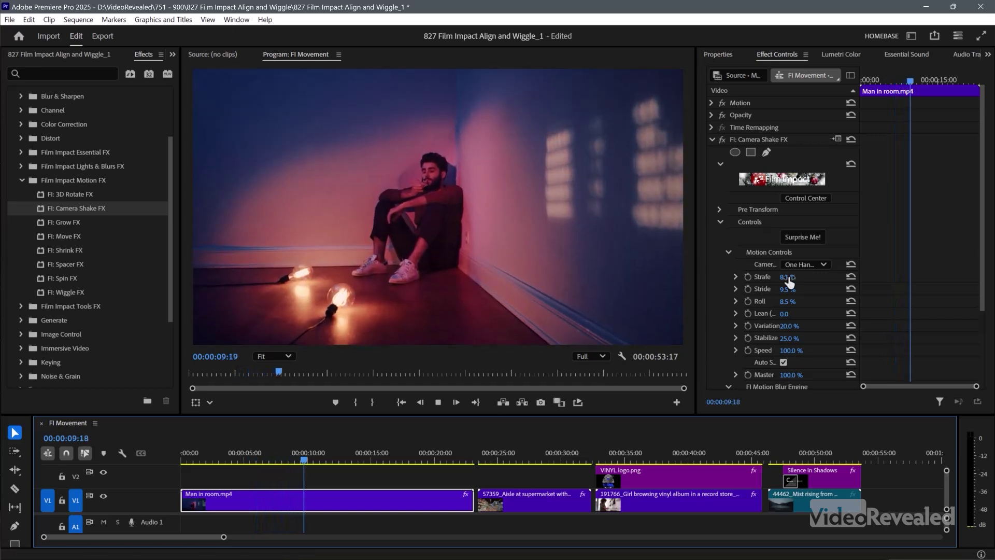
pyautogui.moveTo(789, 282)
pyautogui.mouseDown()
pyautogui.moveTo(812, 276)
pyautogui.moveTo(795, 289)
pyautogui.mouseUp()
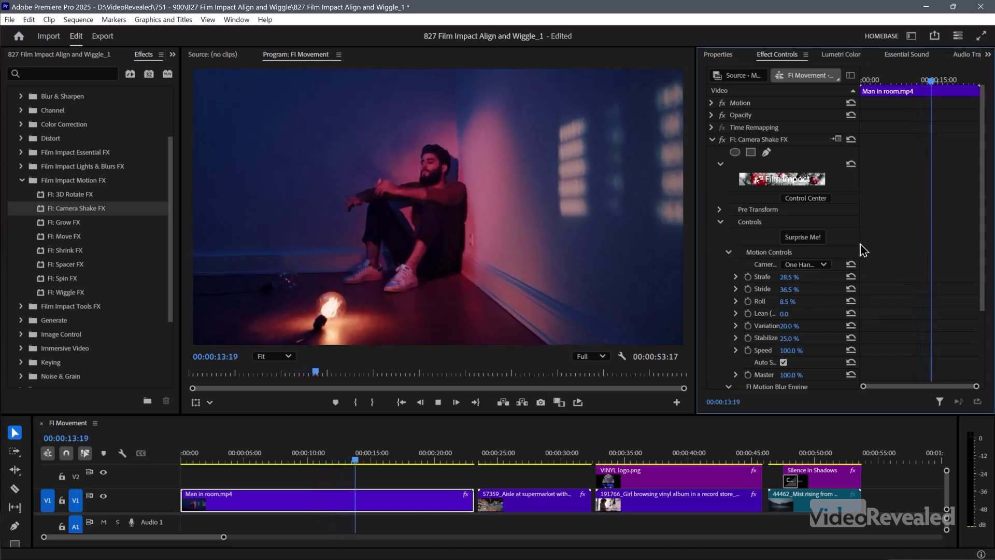
pyautogui.moveTo(861, 248); pyautogui.dragTo(957, 242)
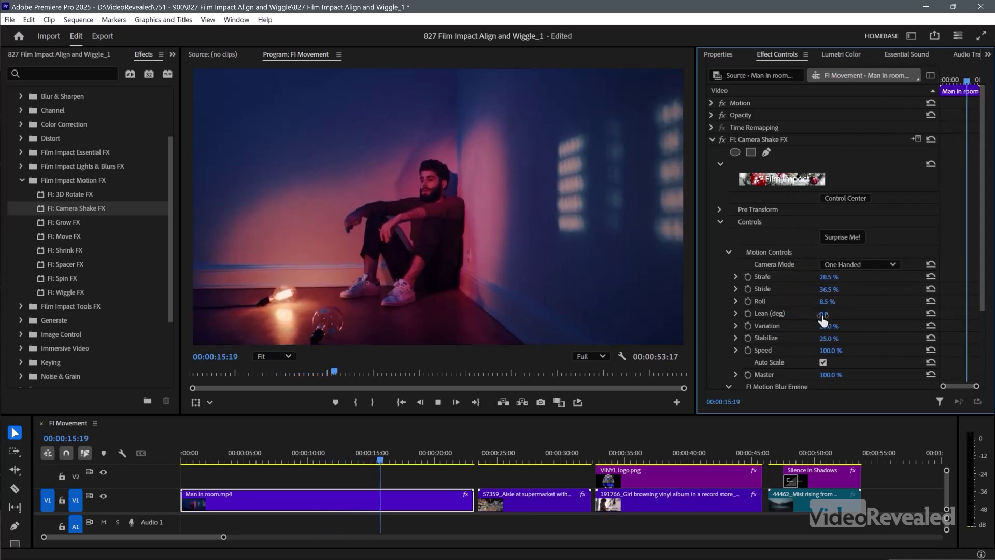
pyautogui.moveTo(831, 301); pyautogui.dragTo(837, 305)
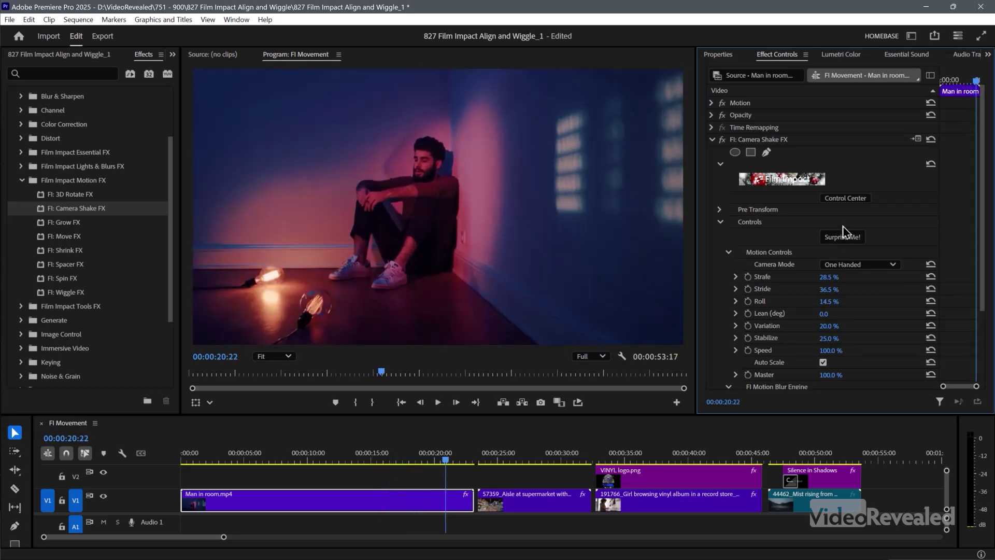
pyautogui.click(852, 267)
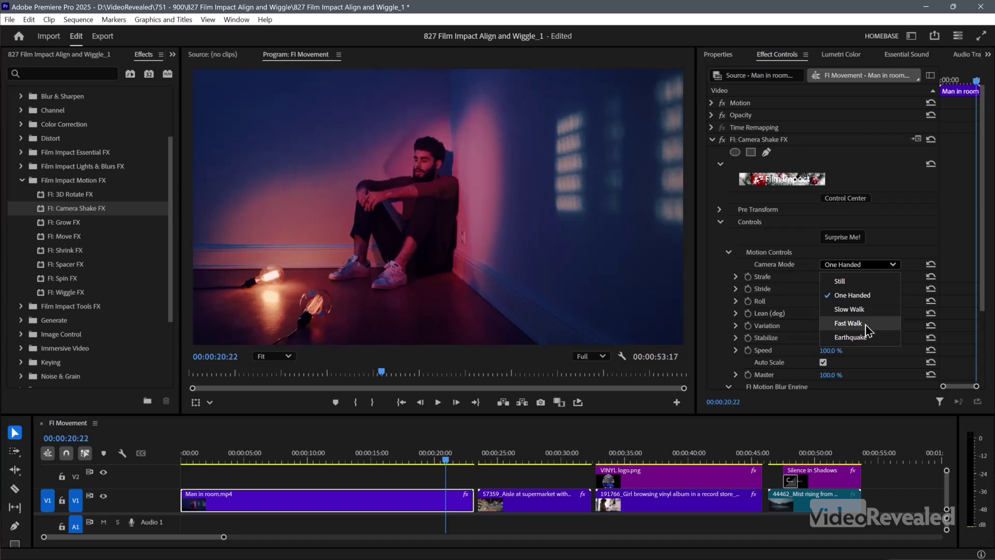
# Switch the Camera Mode to Slow Walk and preview it from the sequence start
pyautogui.click(851, 309)
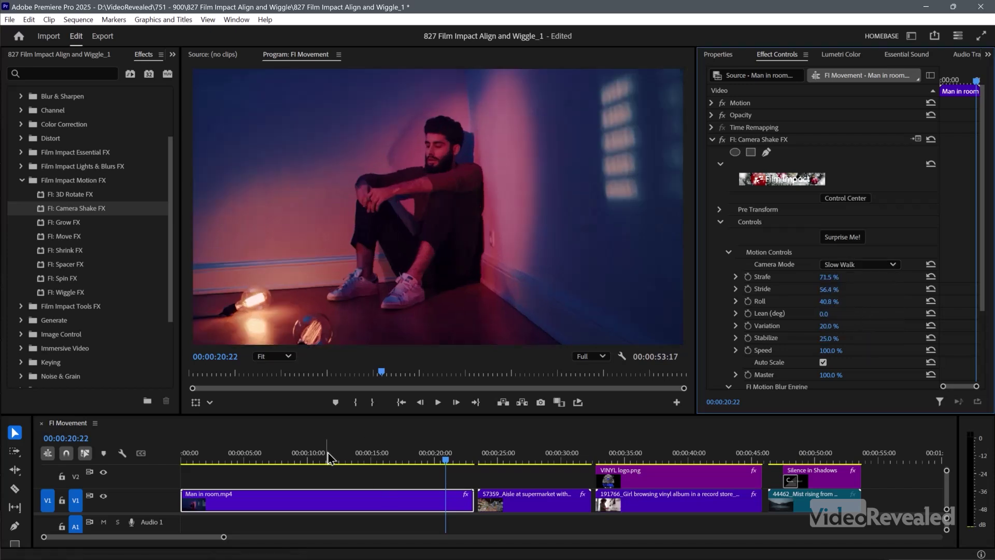
pyautogui.press('Home')
pyautogui.press('space')
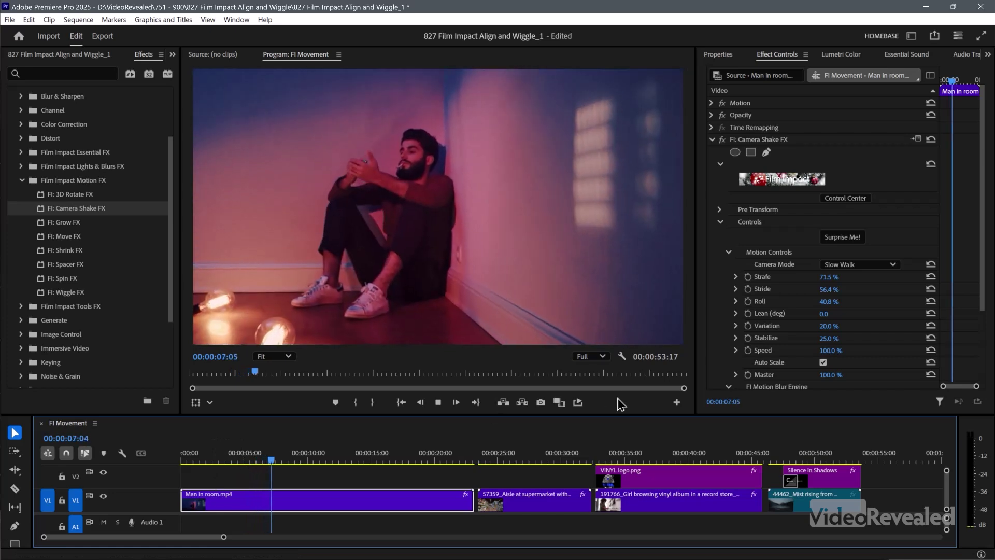
pyautogui.press('space')
# Change the Camera Mode to Still and preview the calmer shake
pyautogui.click(858, 266)
pyautogui.click(847, 282)
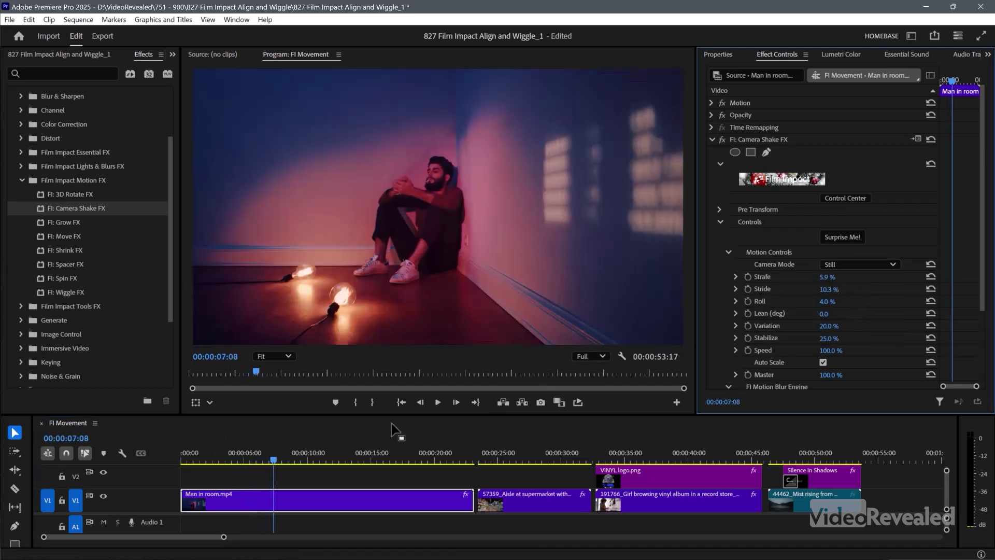
pyautogui.press('space')
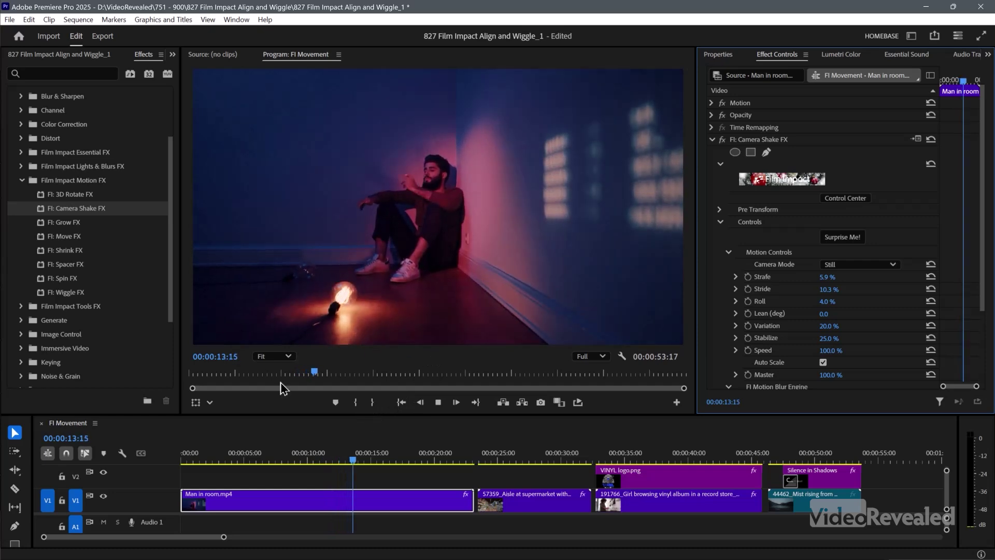
pyautogui.click(472, 456)
# Apply FI: Camera Shake FX to the 57359_Aisle clip with Camera Mode set to Slow Walk
pyautogui.press('space')
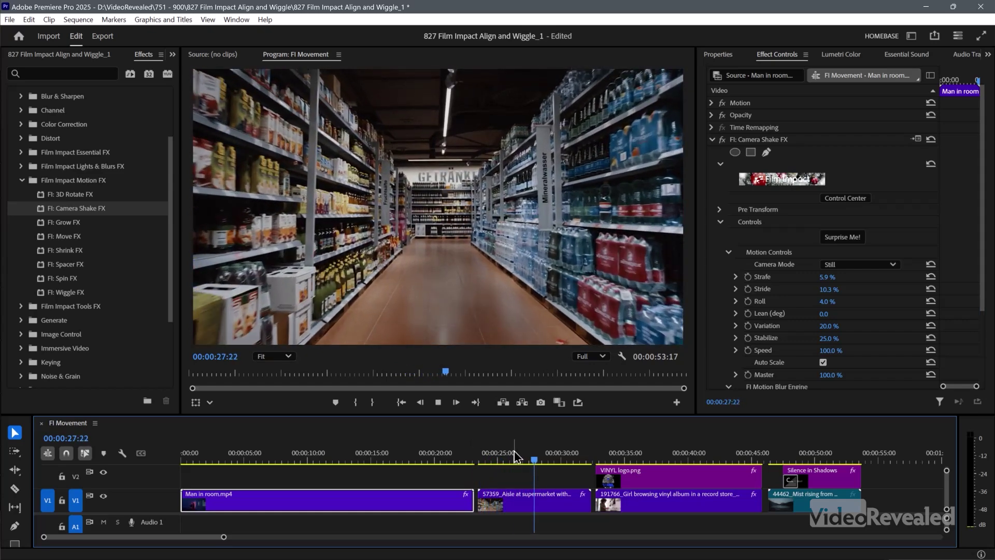
pyautogui.click(507, 473)
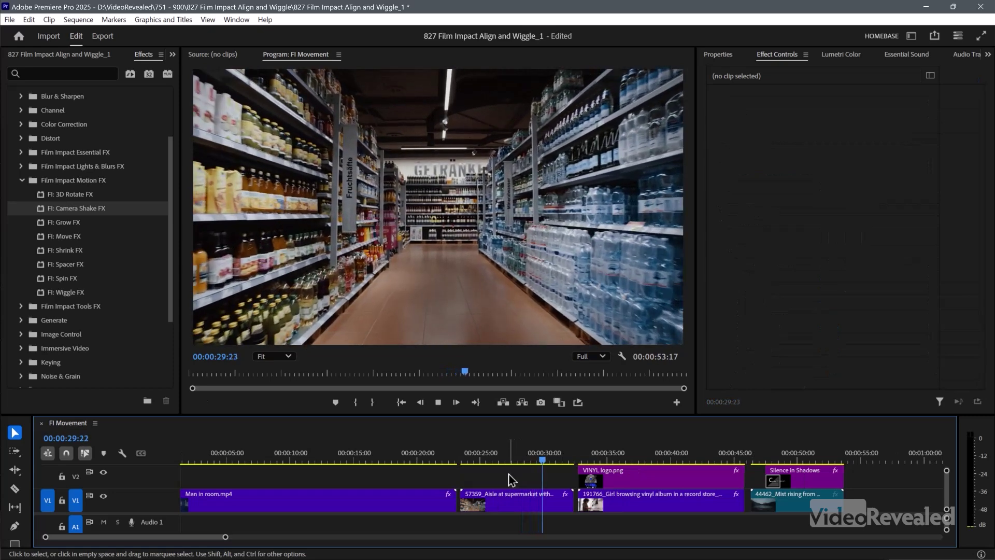
pyautogui.click(497, 457)
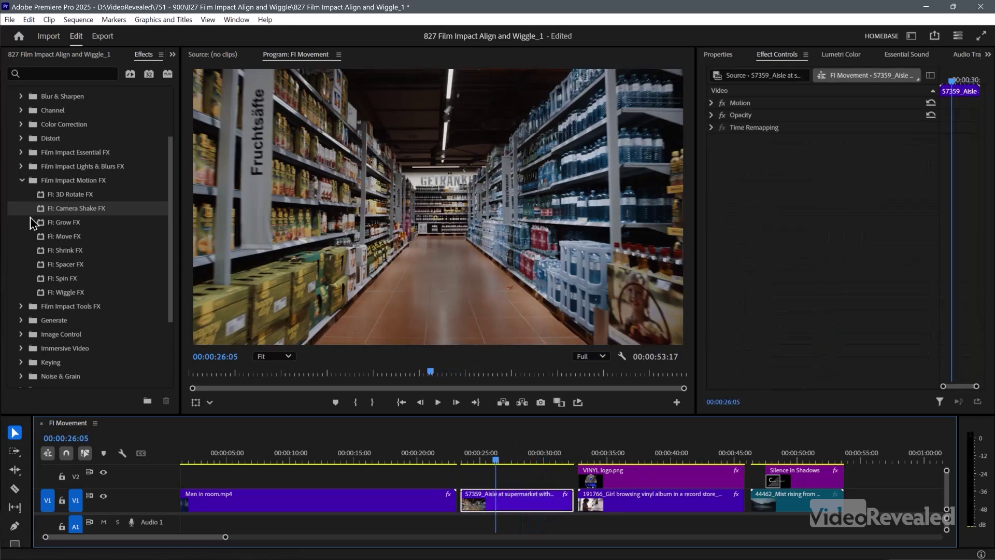
pyautogui.doubleClick(44, 213)
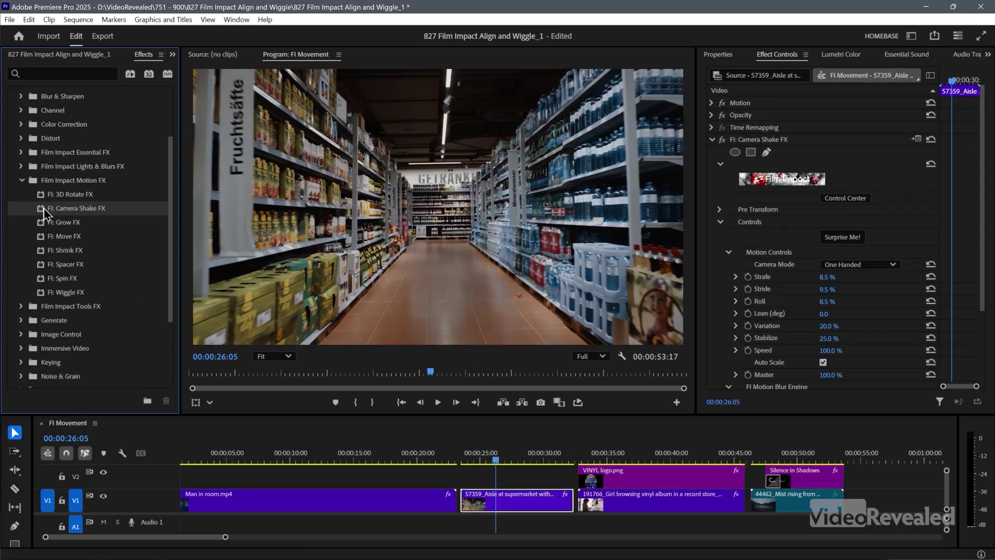
pyautogui.click(854, 269)
pyautogui.click(850, 309)
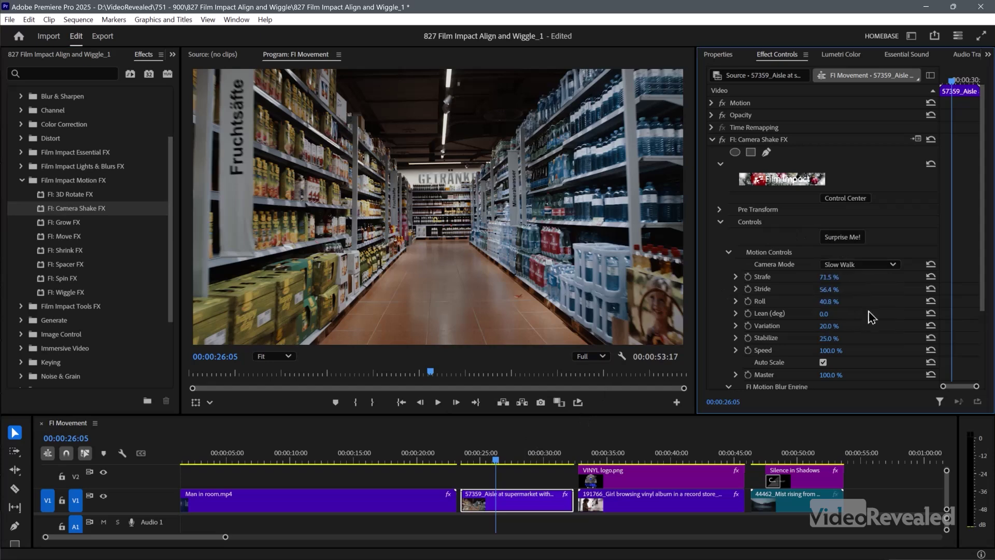
# Preview the aisle shake from about 24 seconds, stepping frames back and forth
pyautogui.moveTo(490, 459); pyautogui.dragTo(474, 461)
pyautogui.press('space')
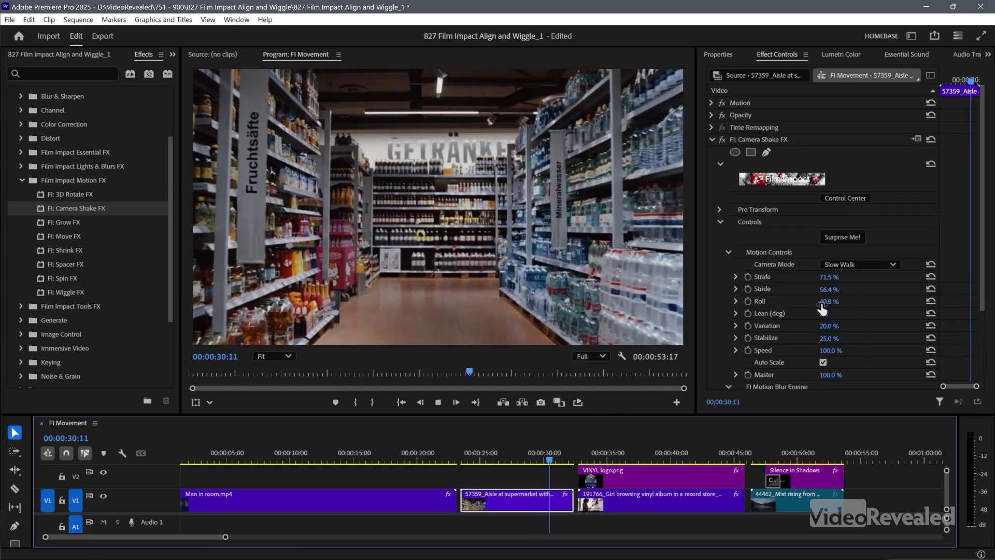
pyautogui.click(478, 461)
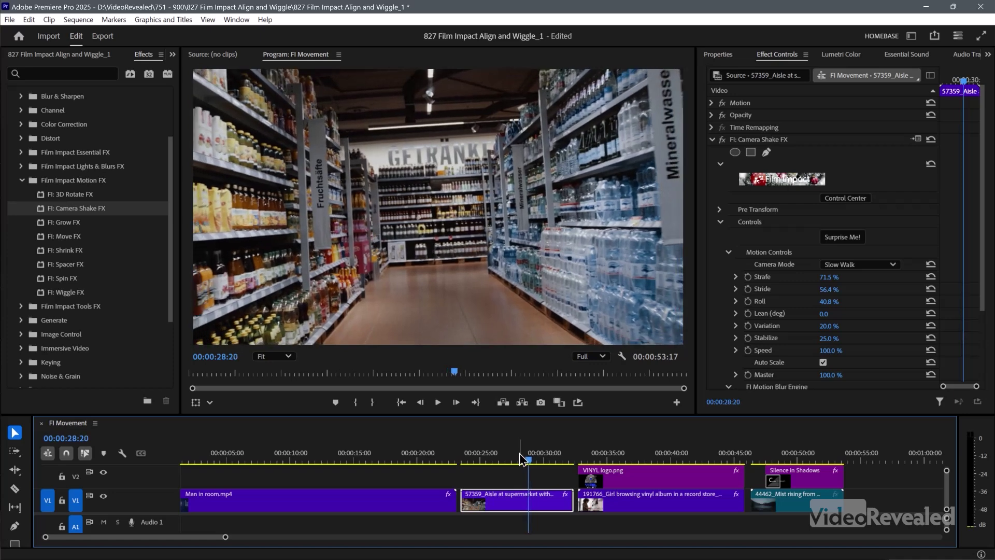
pyautogui.press('Left')
pyautogui.press('Left')
pyautogui.press('Left')
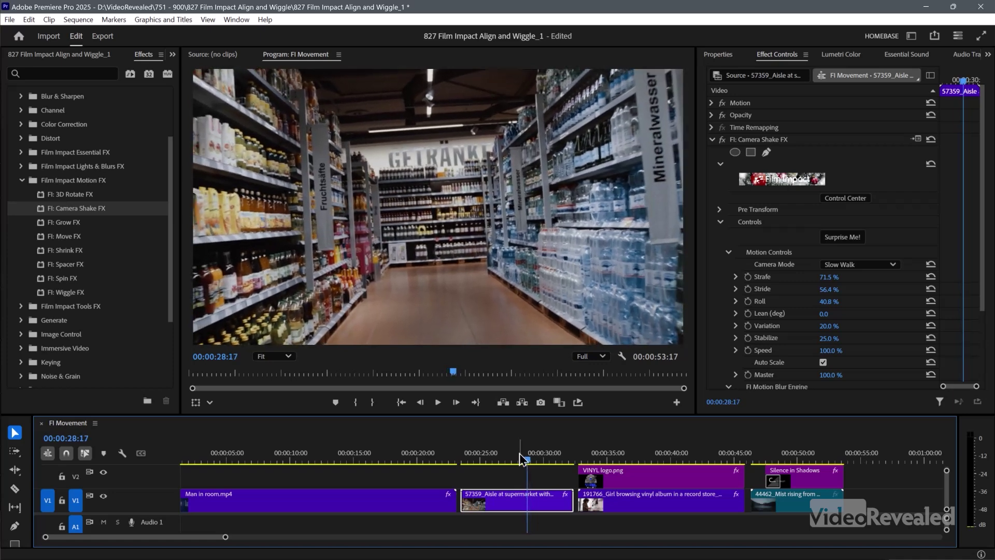
pyautogui.press('Right')
pyautogui.press('Right')
pyautogui.press('Right')
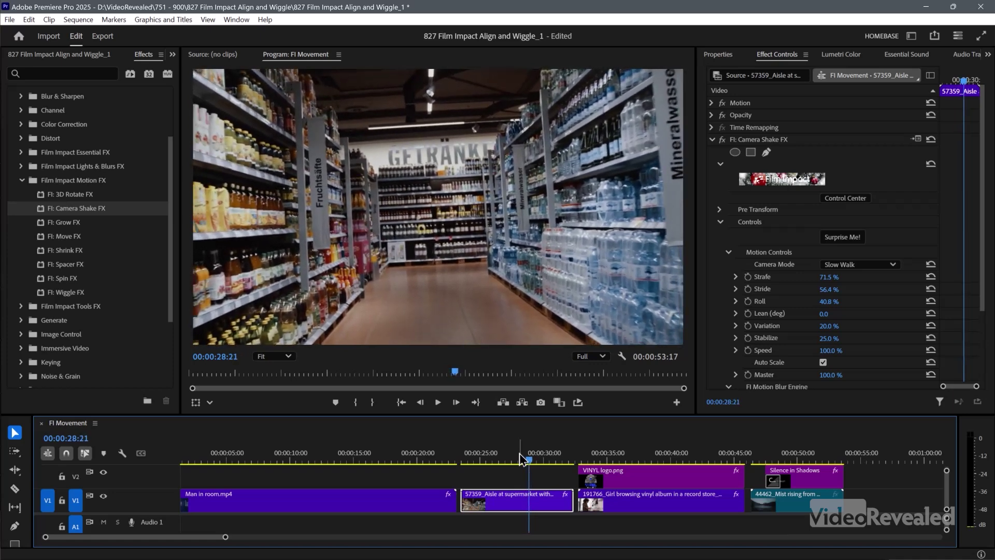
pyautogui.hotkey('shift', 'Left')
pyautogui.hotkey('shift', 'Left')
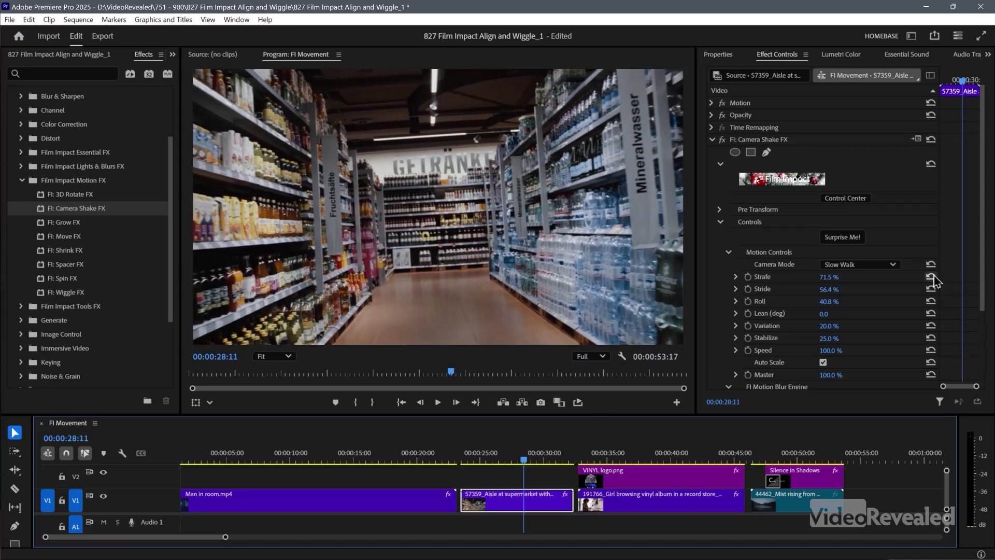
# Switch the aisle shake to Fast Walk mode with Auto Scale turned on
pyautogui.click(861, 265)
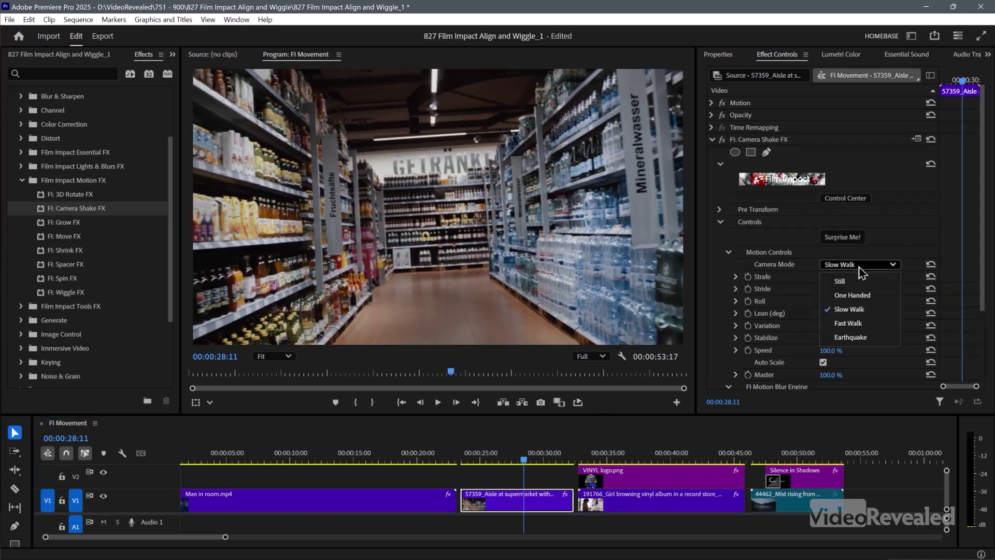
pyautogui.click(866, 325)
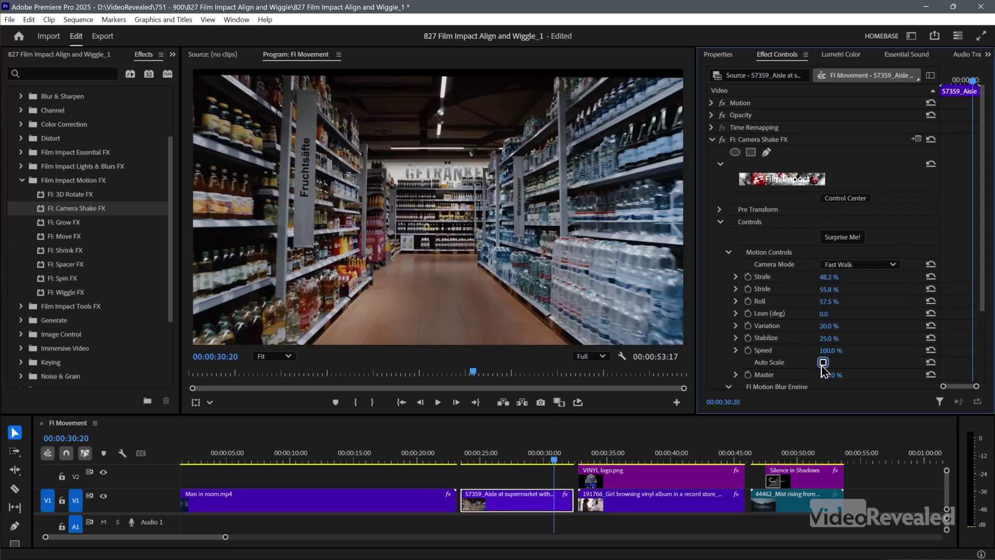
pyautogui.click(824, 363)
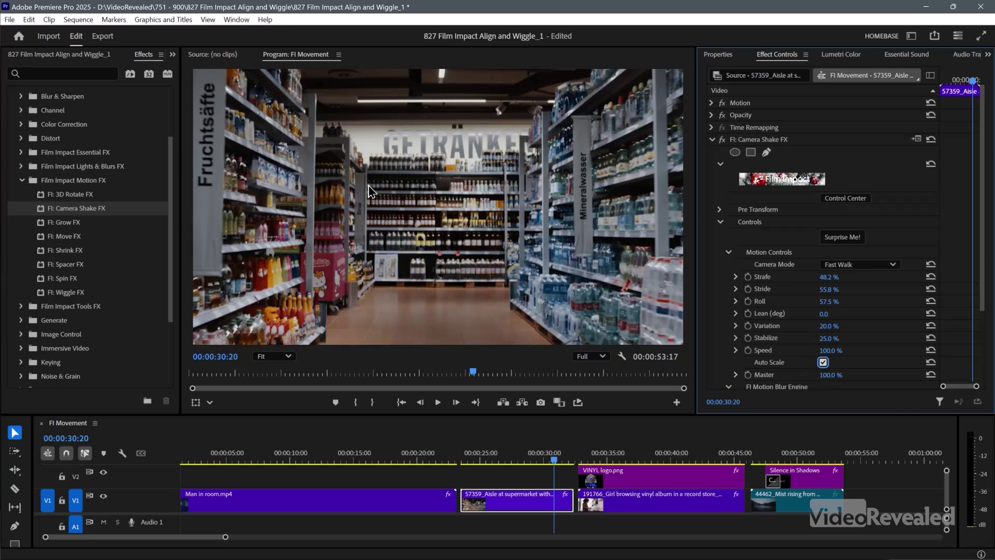
pyautogui.hotkey('ctrl', 'z')
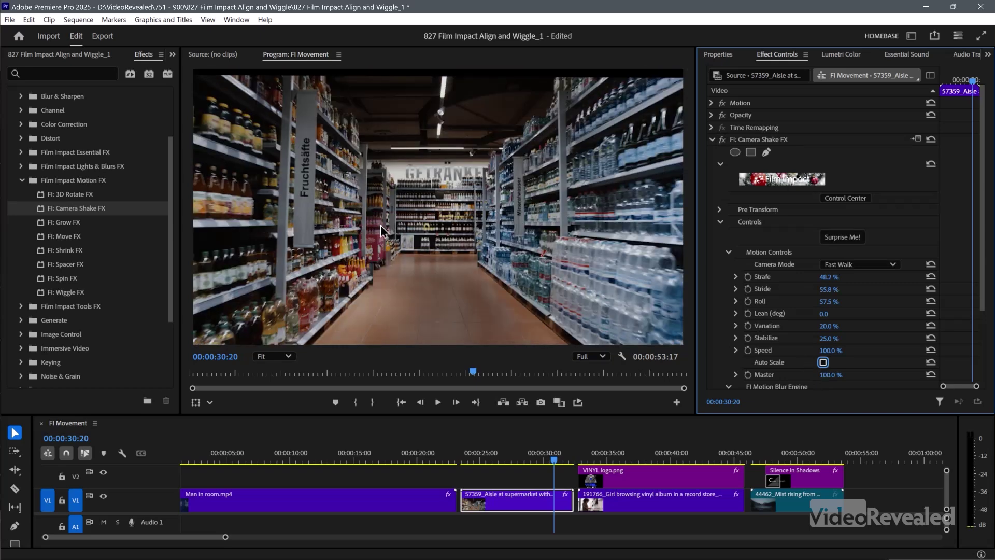
pyautogui.hotkey('ctrl', 'shift', 'z')
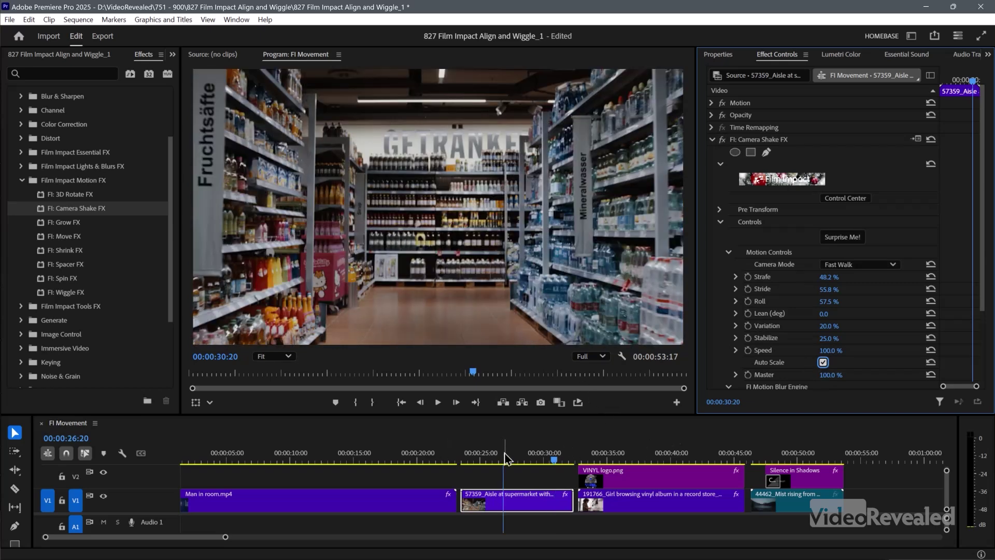
# Preview the Fast Walk shake from about 25 seconds, then park at 00:00:28:16
pyautogui.click(479, 459)
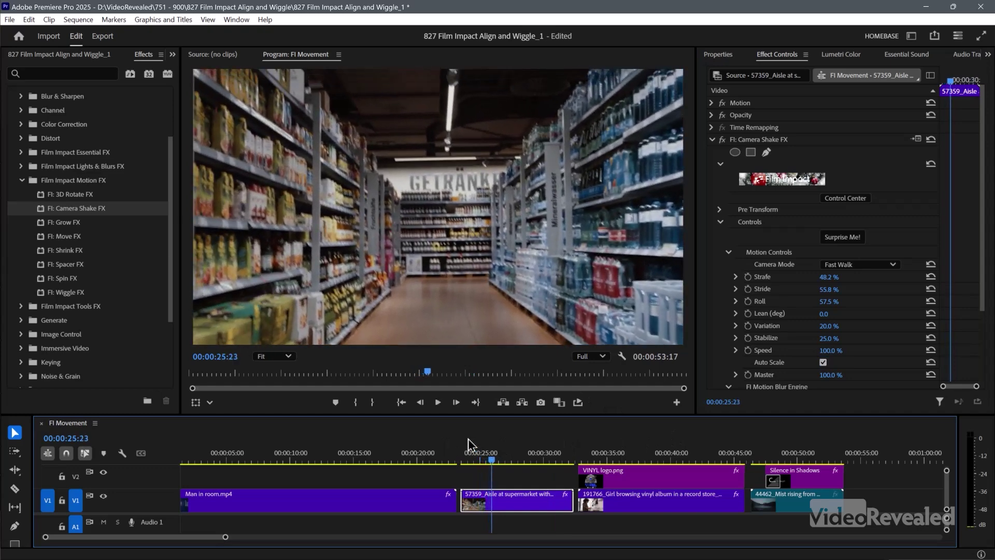
pyautogui.press('space')
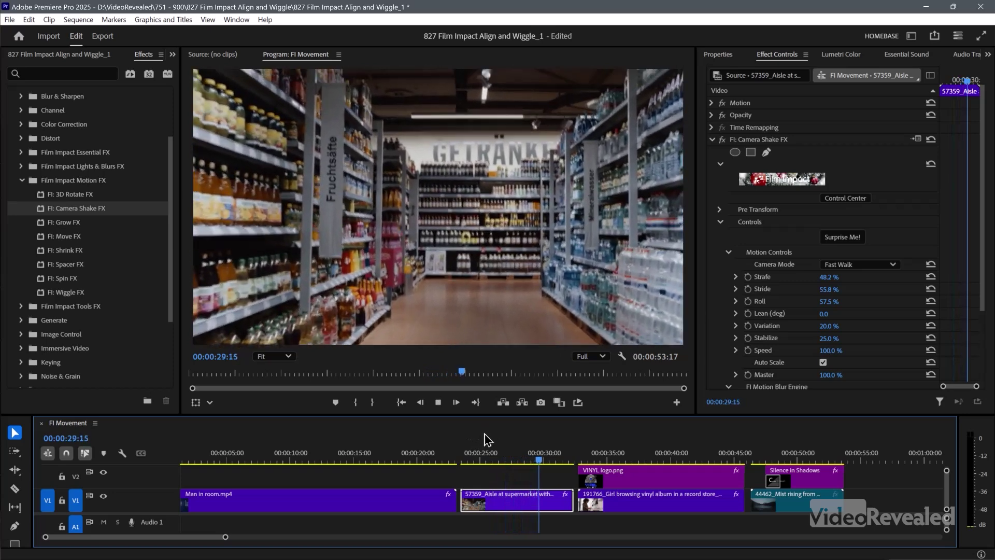
pyautogui.press('space')
pyautogui.moveTo(511, 457)
pyautogui.mouseDown()
pyautogui.moveTo(498, 458)
pyautogui.moveTo(527, 459)
pyautogui.mouseUp()
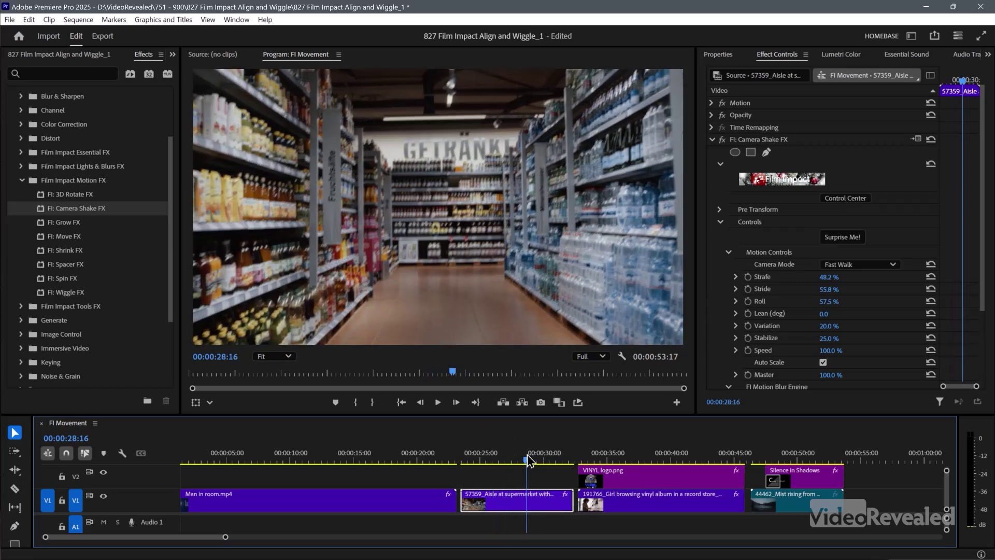
# Preview the record store clip from 00:00:33:22 to 00:00:34:09
pyautogui.click(595, 455)
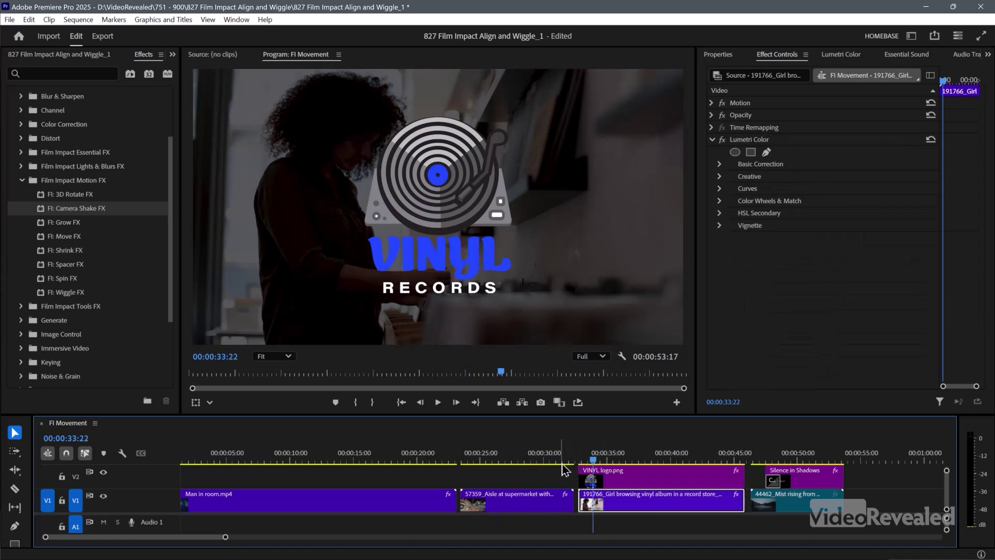
pyautogui.press('space')
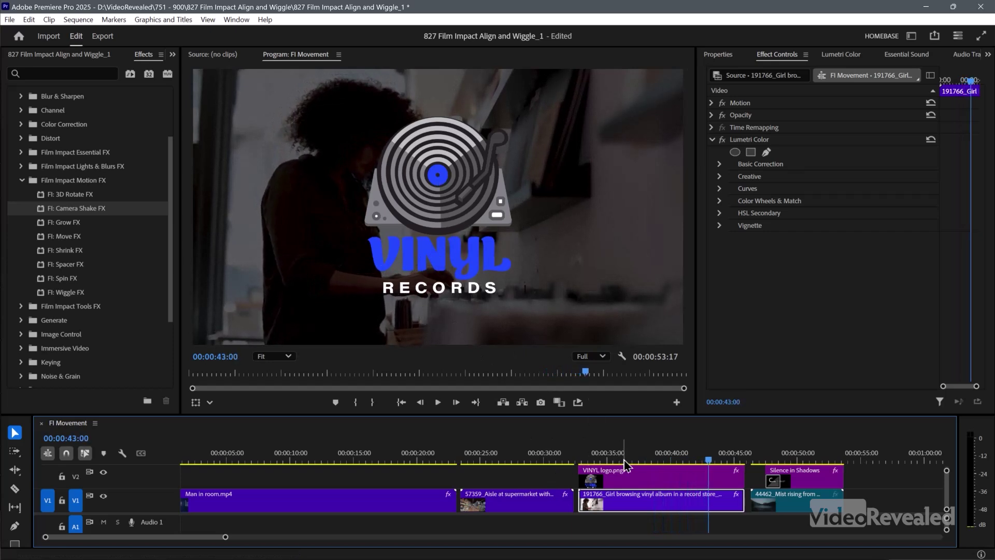
pyautogui.click(600, 461)
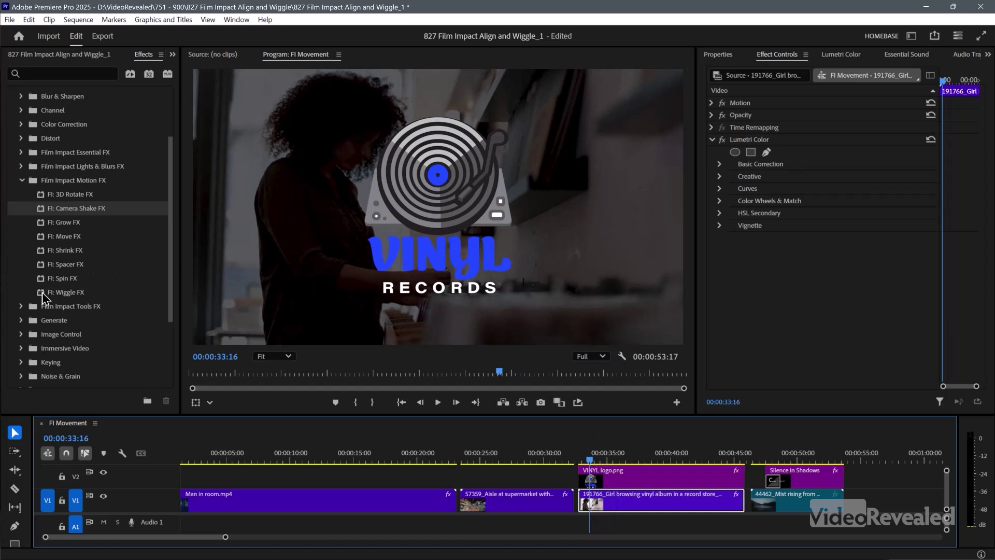
# Apply and enable FI: Wiggle FX on VINYL logo.png, then play it from 00:00:32:20
pyautogui.moveTo(44, 293); pyautogui.dragTo(648, 477)
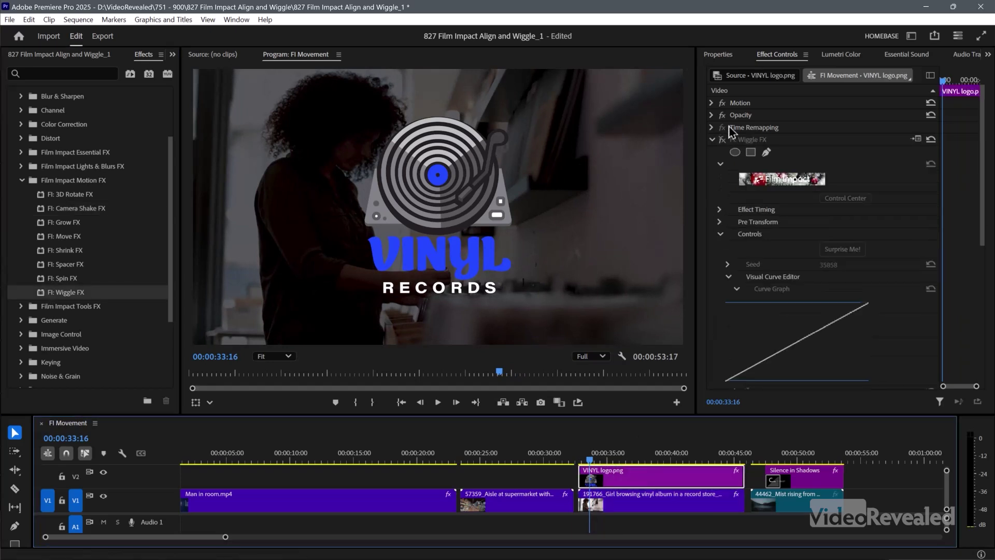
pyautogui.click(723, 140)
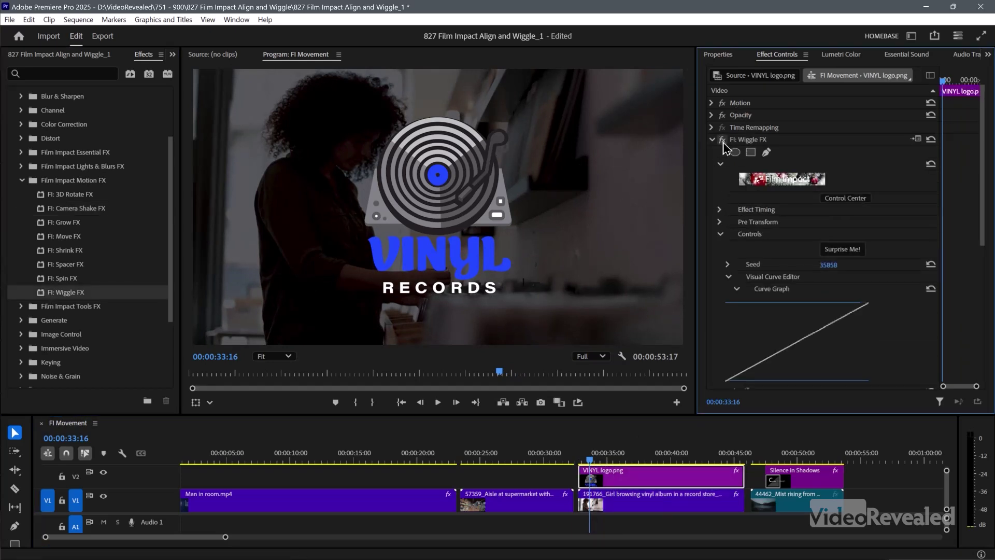
pyautogui.moveTo(591, 460); pyautogui.dragTo(581, 459)
pyautogui.press('space')
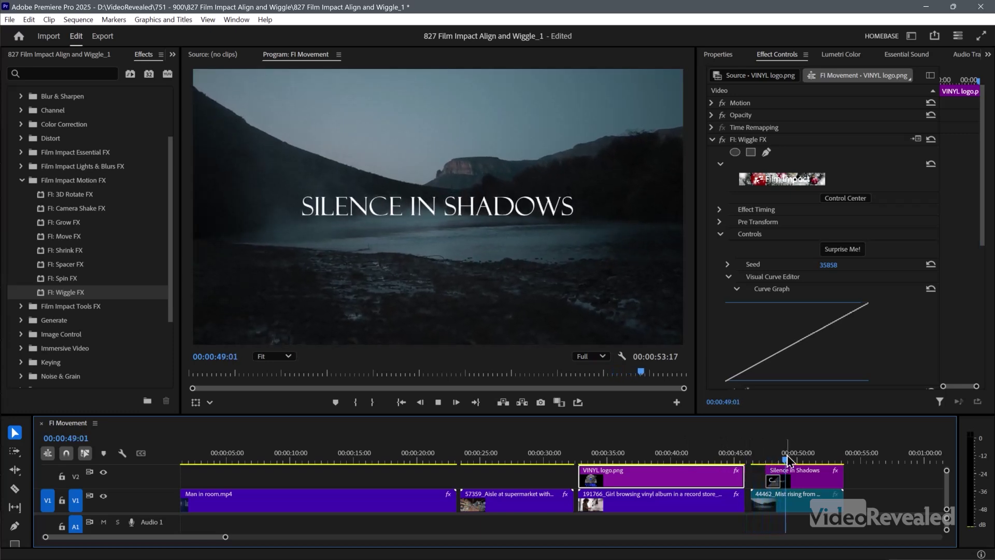
pyautogui.click(793, 500)
# Select the Silence in Shadows text layer, widen its tracking, then undo back to 0
pyautogui.click(807, 480)
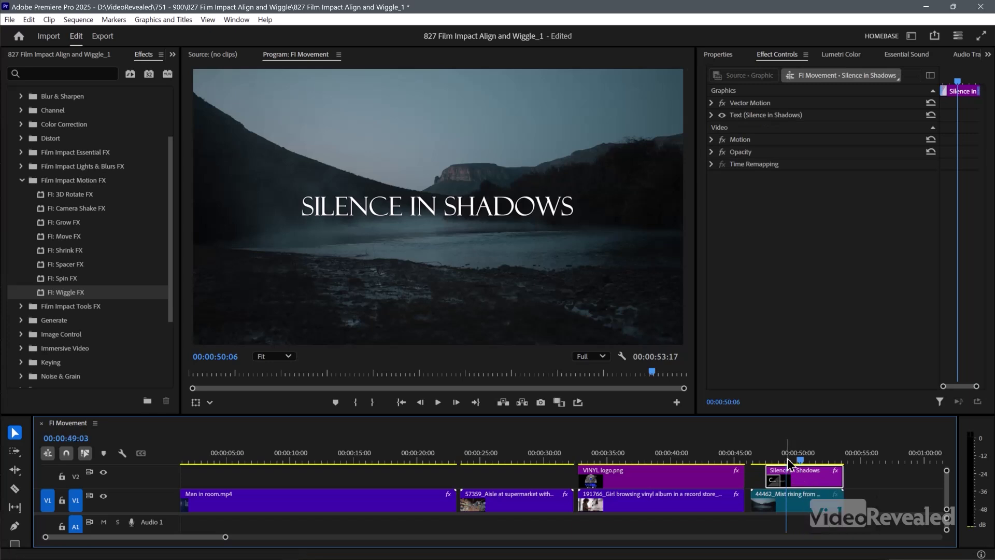
pyautogui.moveTo(788, 459); pyautogui.dragTo(793, 460)
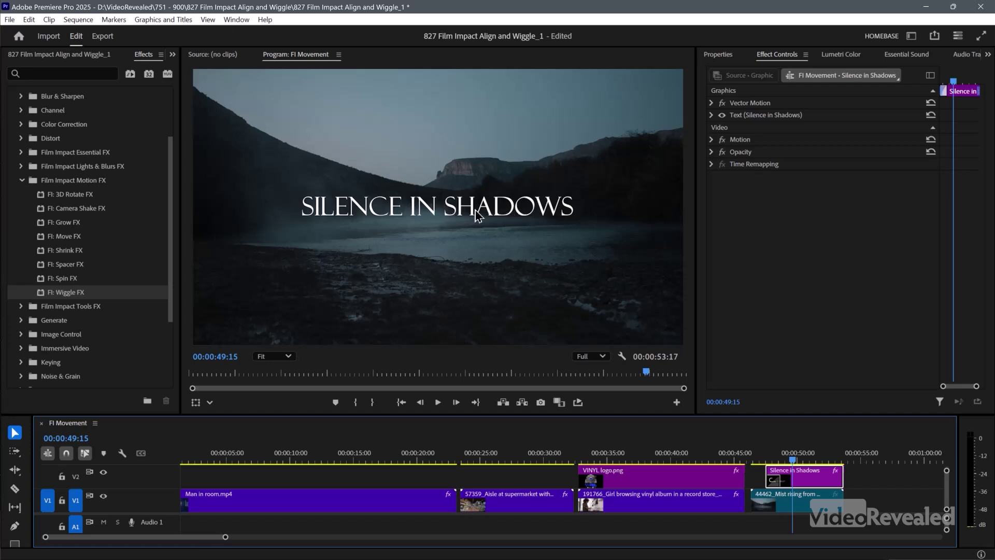
pyautogui.click(726, 55)
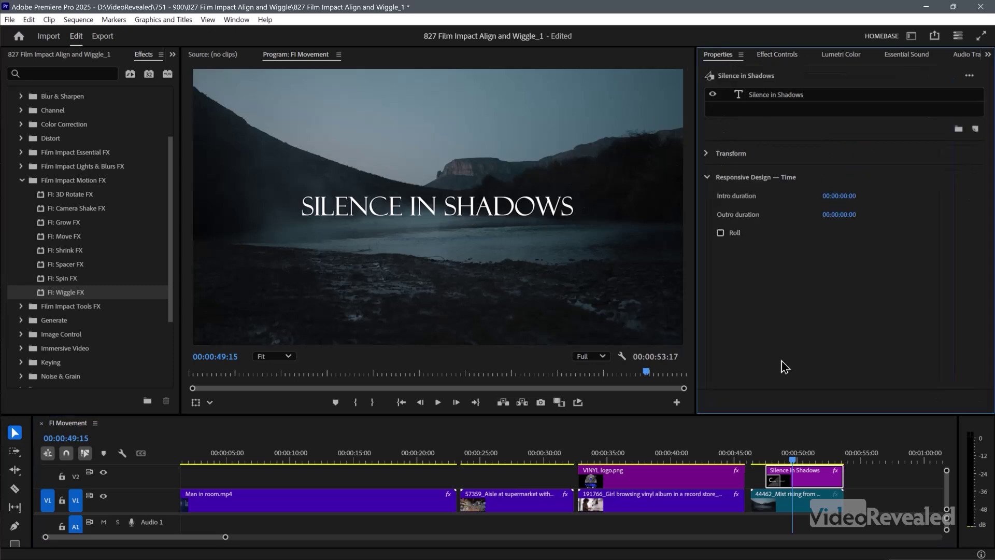
pyautogui.click(742, 95)
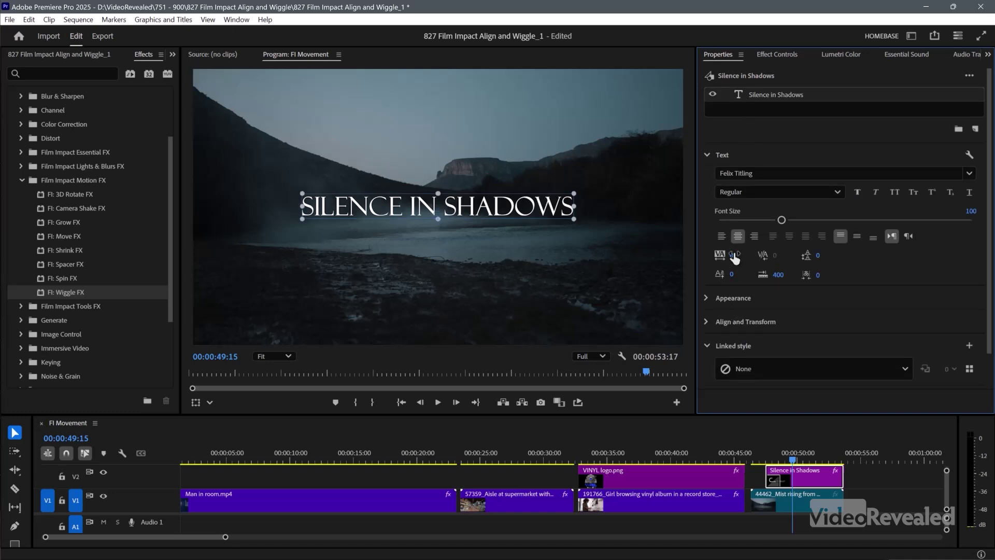
pyautogui.moveTo(735, 259); pyautogui.dragTo(783, 259)
pyautogui.hotkey('ctrl', 'z')
pyautogui.click(789, 471)
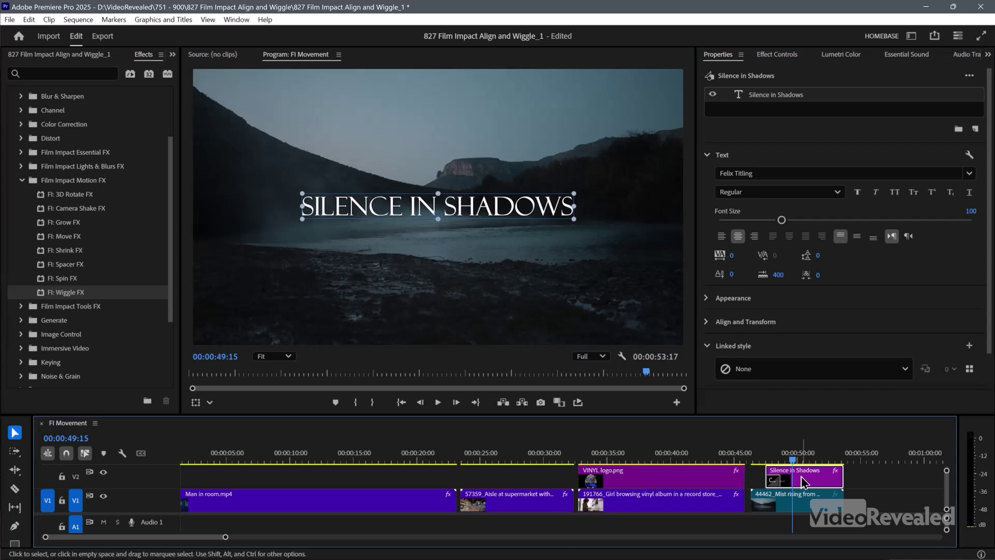
# Apply FI: Spacer FX to the Silence in Shadows title and show its effect controls
pyautogui.doubleClick(47, 265)
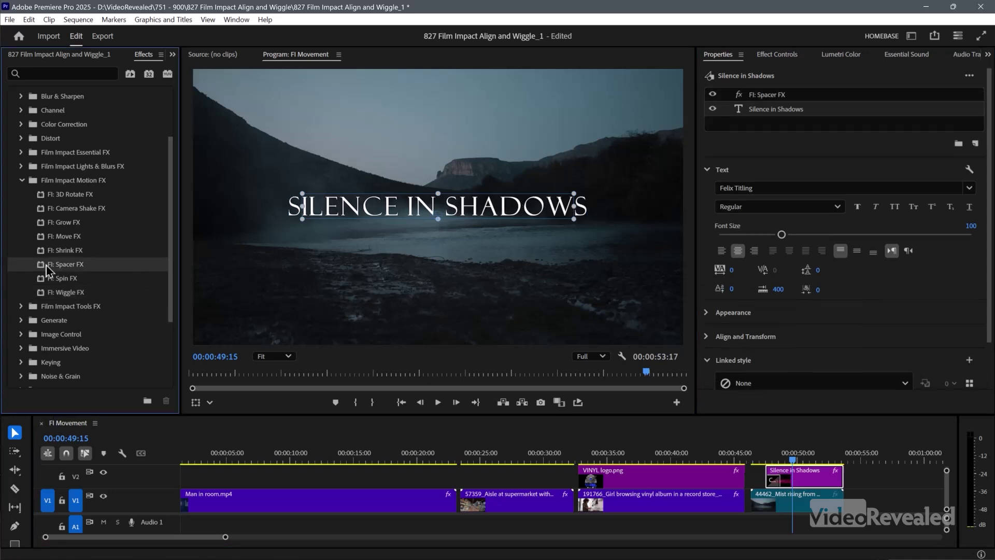
pyautogui.click(755, 458)
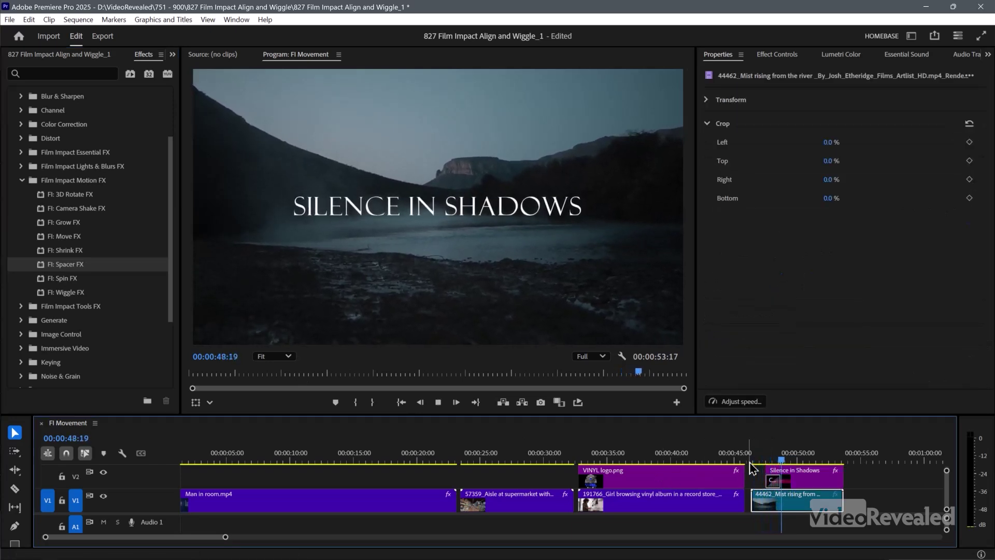
pyautogui.click(811, 477)
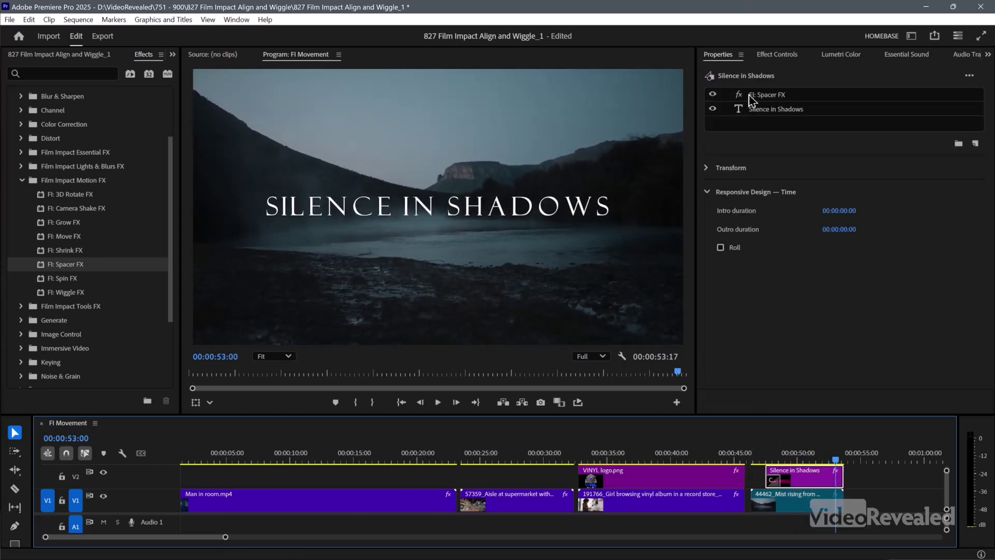
pyautogui.click(740, 98)
pyautogui.click(776, 56)
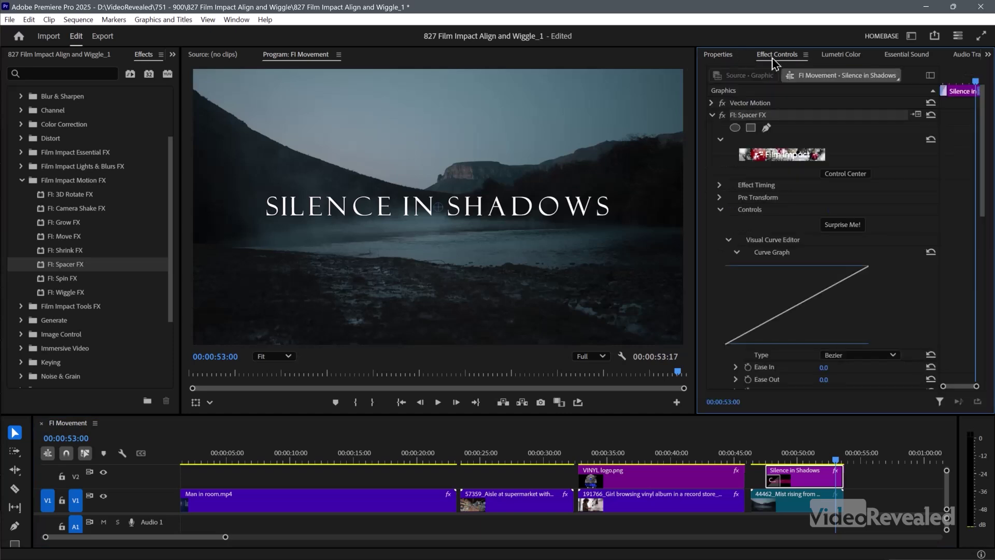
# Change the Spacer FX curve type to Bounce, then to Pulse
pyautogui.scroll(-4, 899, 269)
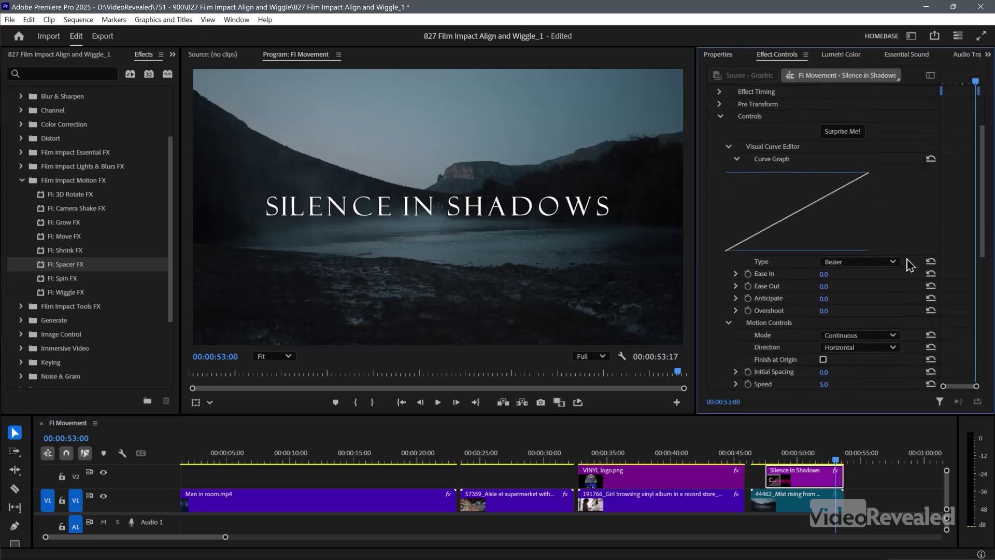
pyautogui.scroll(-2, 901, 271)
pyautogui.scroll(-1, 901, 272)
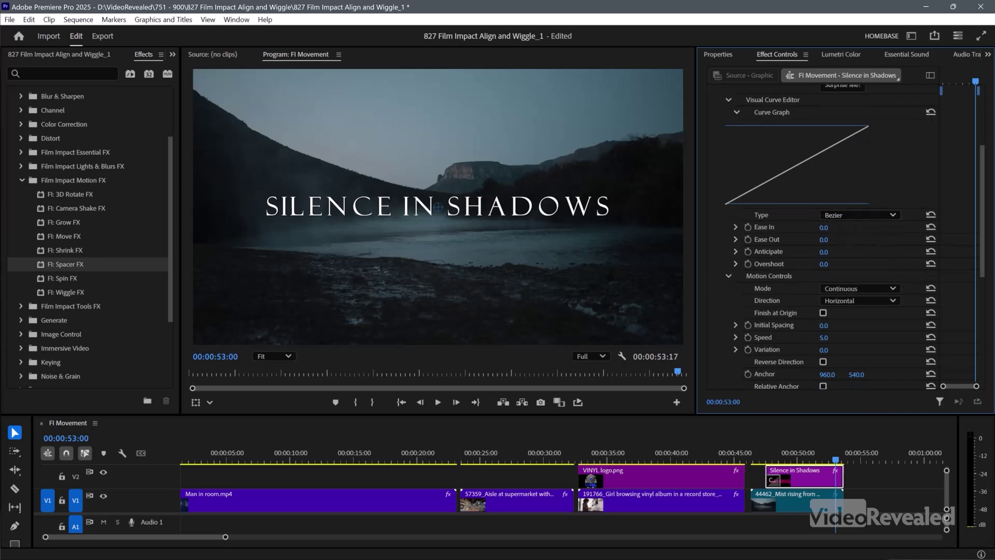
pyautogui.click(861, 219)
pyautogui.click(865, 260)
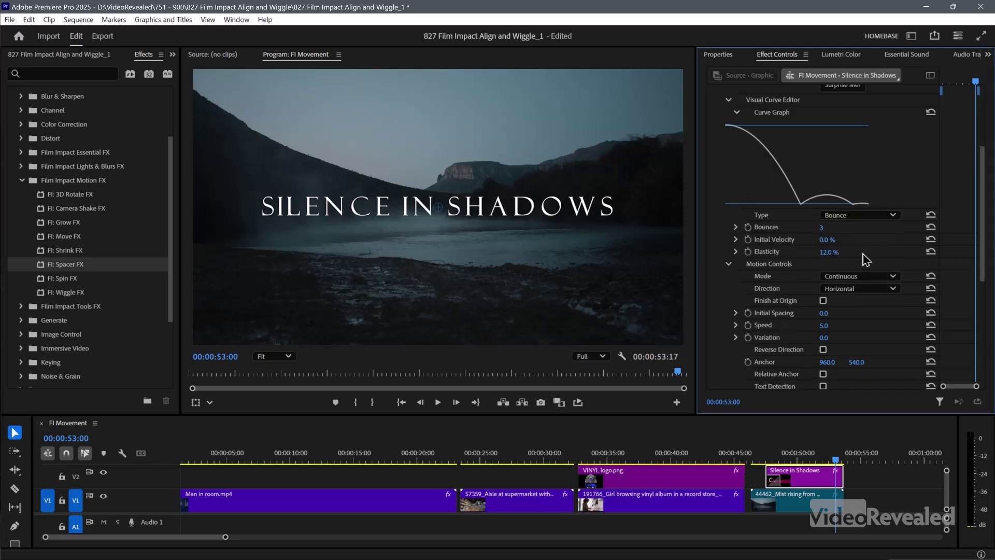
pyautogui.click(858, 215)
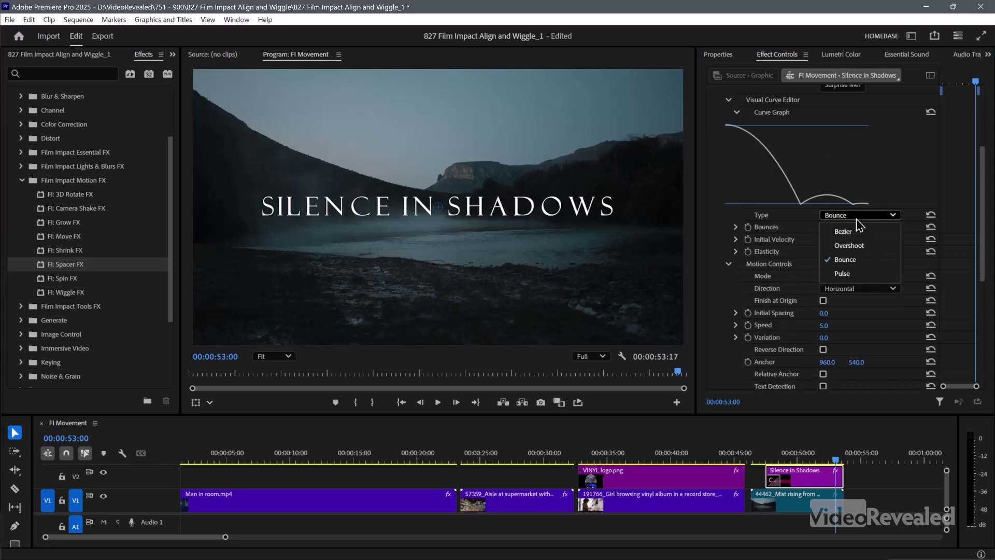
pyautogui.click(856, 274)
# Play the pulsing title from its start, then resume playback from 00:00:36:18
pyautogui.press('Up')
pyautogui.press('space')
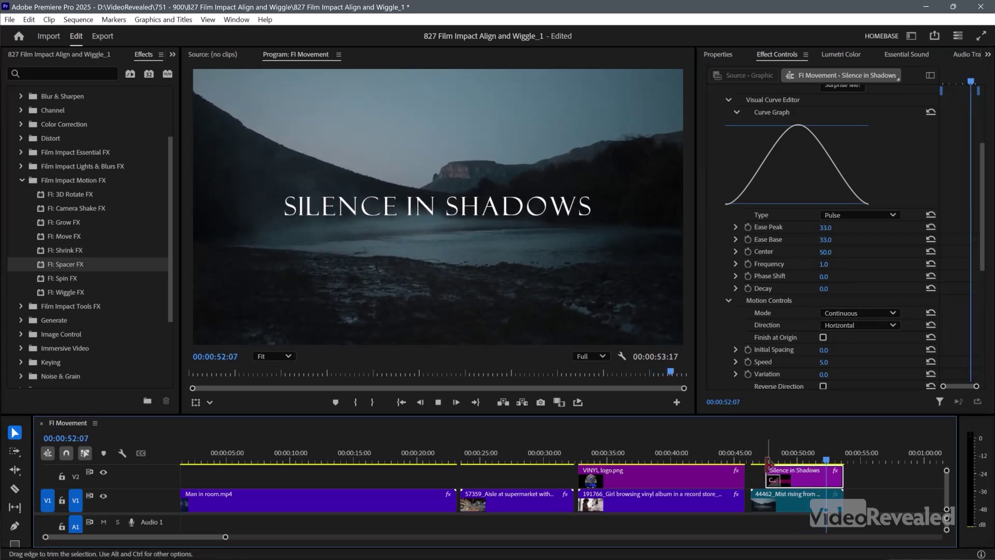
pyautogui.press('space')
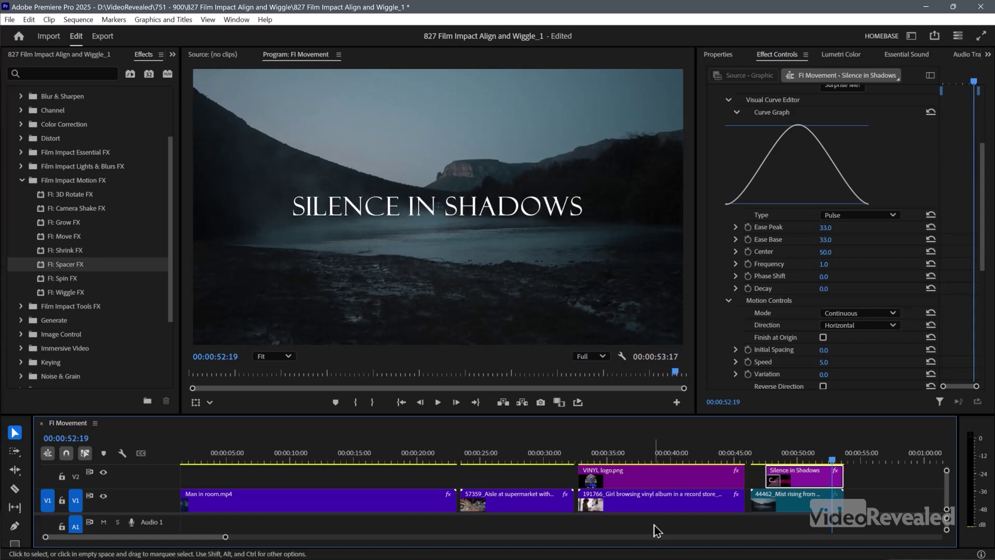
pyautogui.click(628, 459)
pyautogui.press('space')
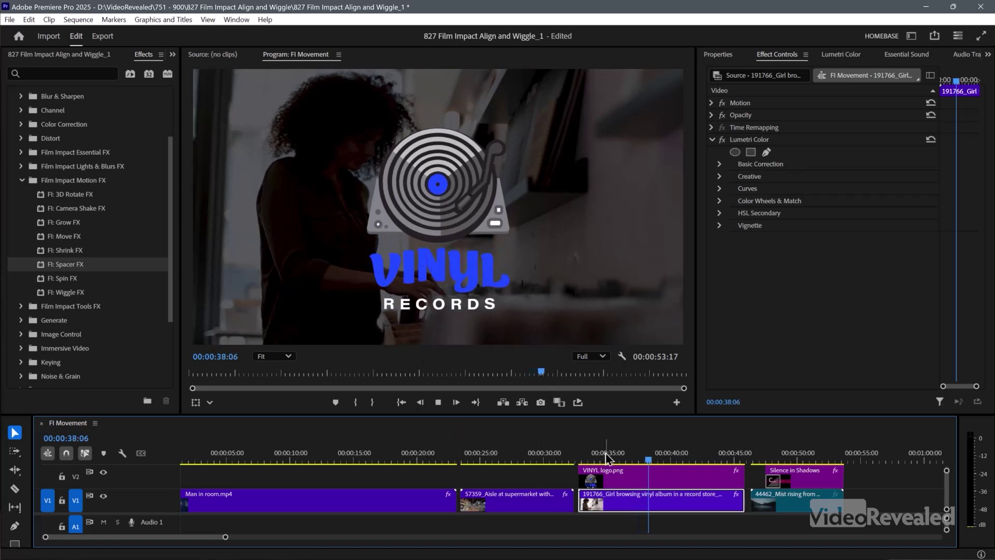
# Select the VINYL logo.png clip and replay its Wiggle FX from 00:00:33:19
pyautogui.click(593, 459)
pyautogui.press('space')
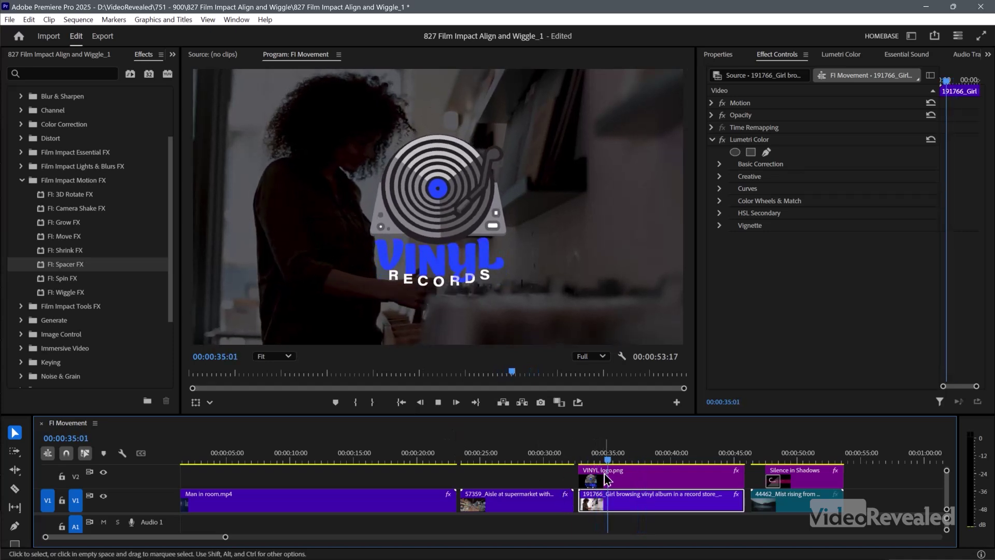
pyautogui.click(195, 402)
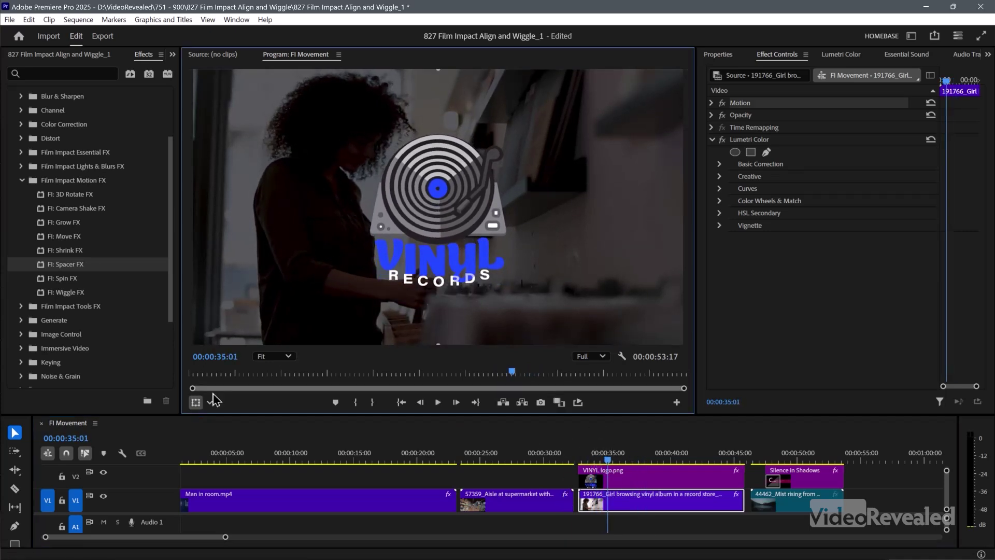
pyautogui.click(642, 483)
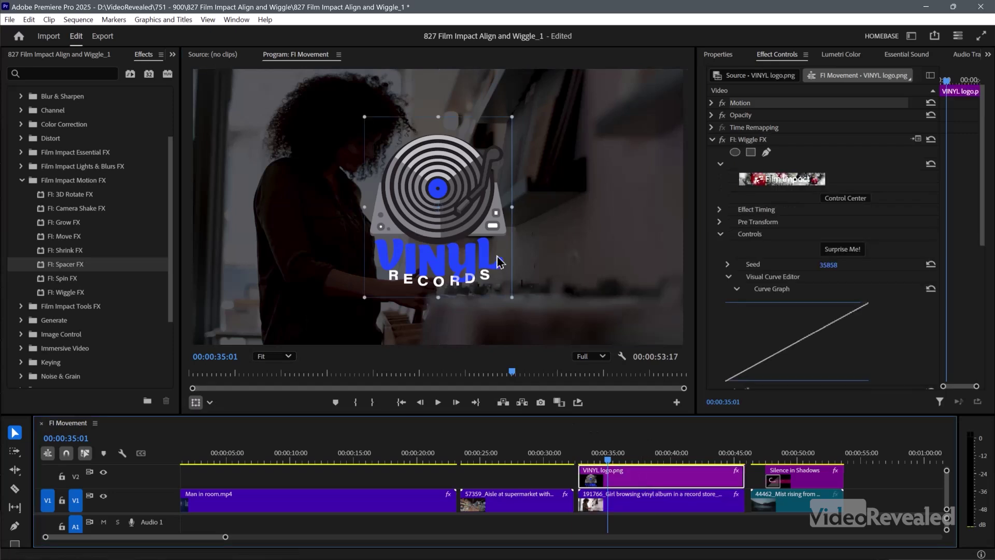
pyautogui.press('space')
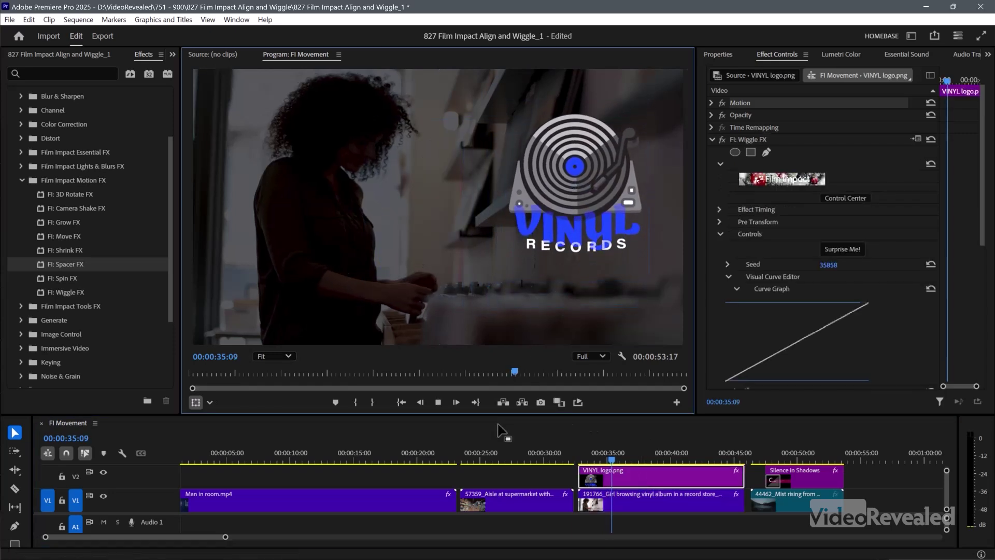
# Review the logo animation in short pauses and scale the VINYL logo down
pyautogui.press('space')
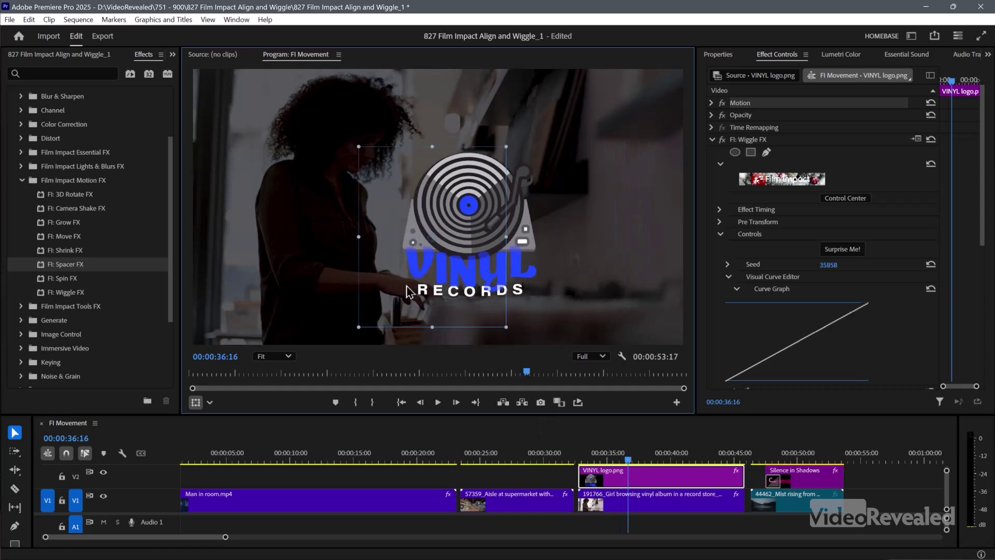
pyautogui.press('space')
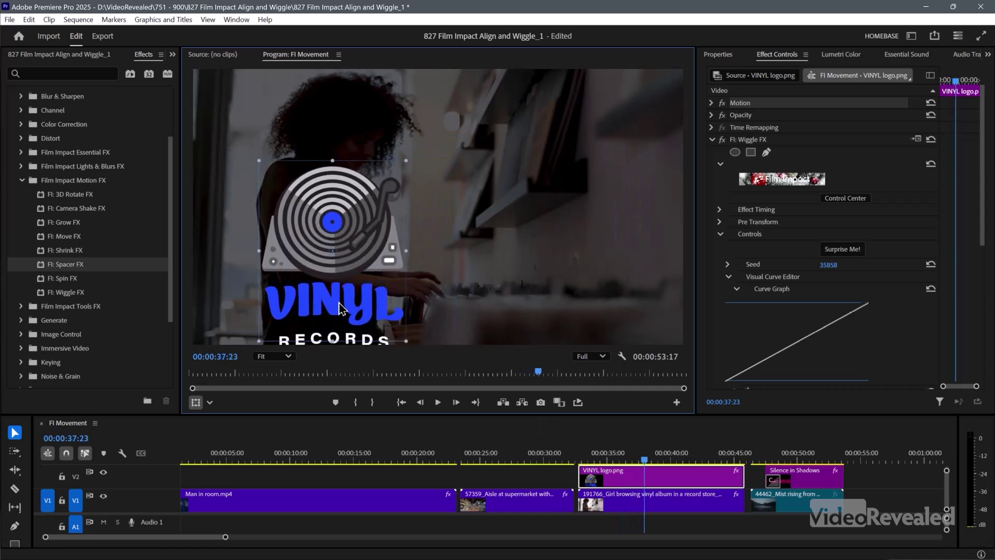
pyautogui.press('space')
pyautogui.press('space')
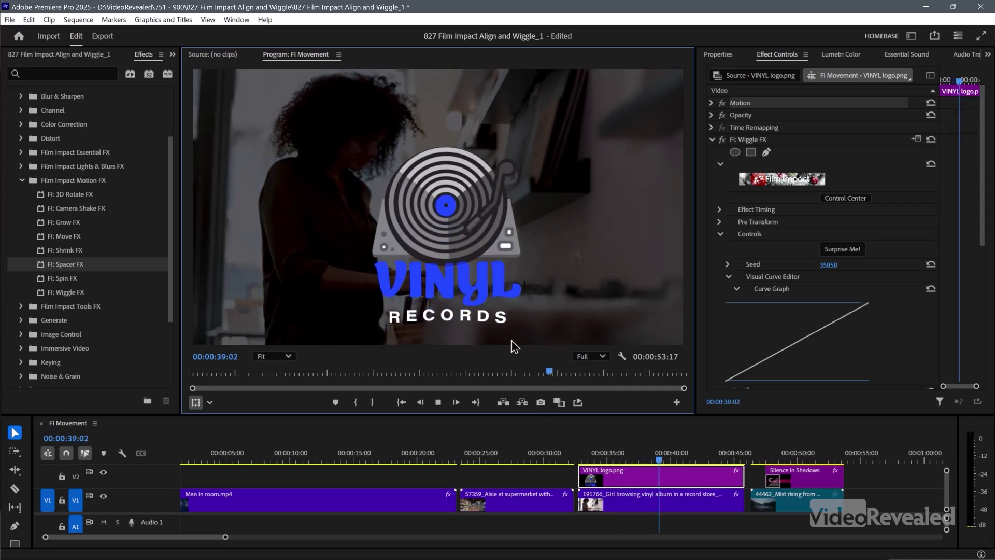
pyautogui.press('space')
pyautogui.moveTo(517, 328); pyautogui.dragTo(497, 307)
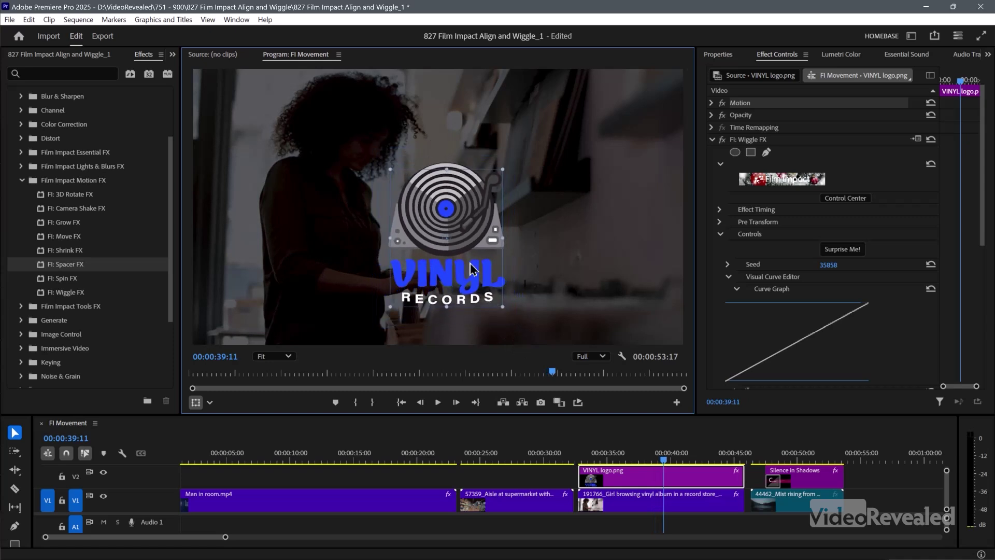
pyautogui.press('space')
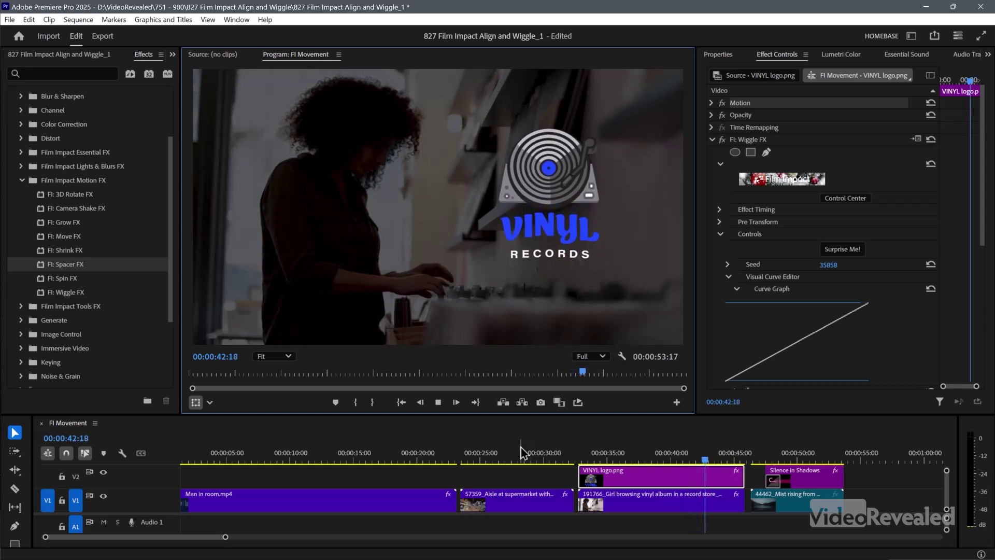
pyautogui.press('space')
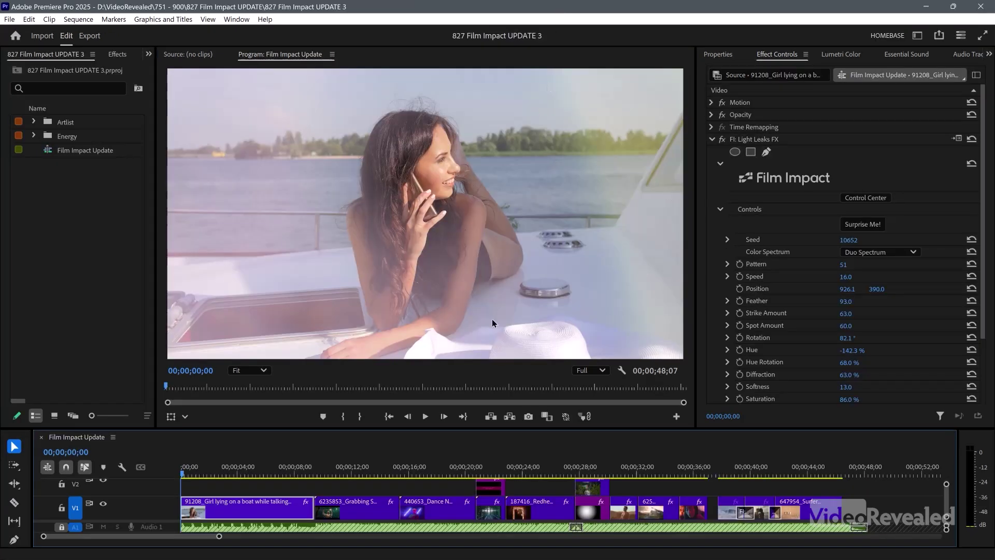
# Play the boat sequence to 00;00;06;09 and compare Light Leaks switched off and on
pyautogui.press('space')
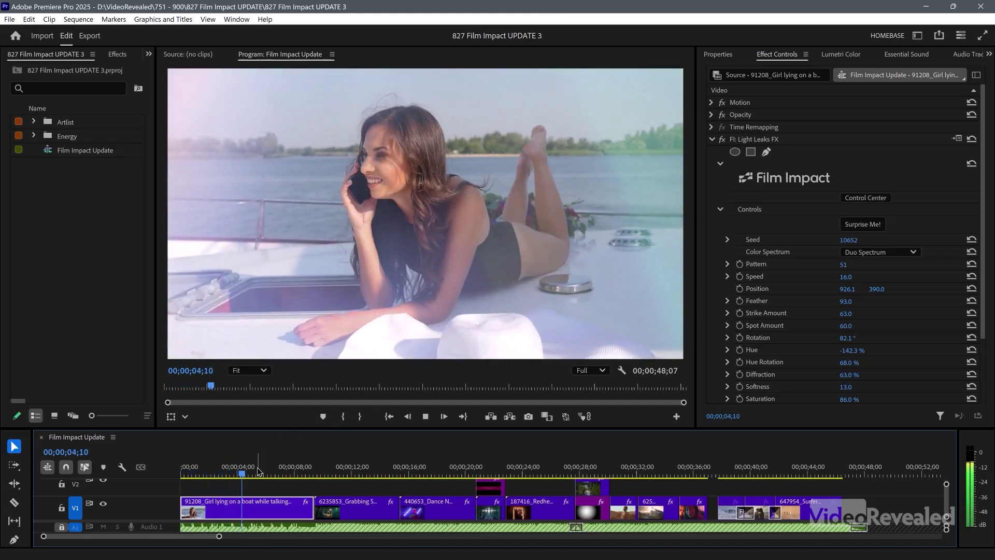
pyautogui.press('space')
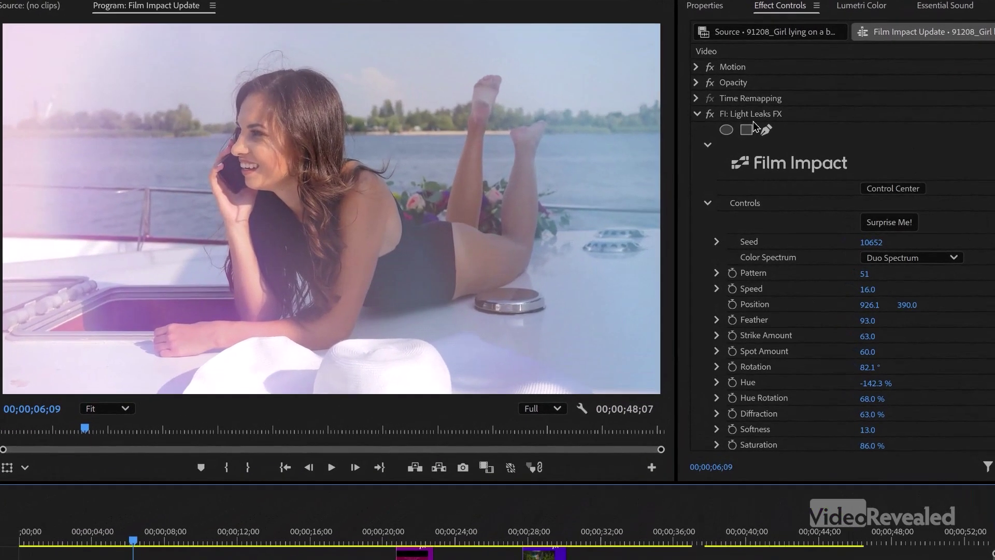
pyautogui.click(711, 114)
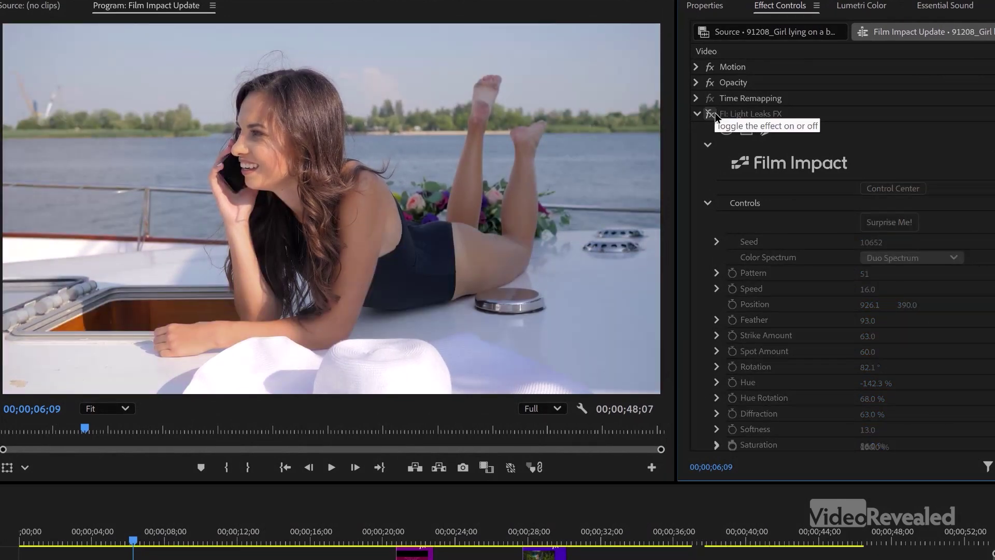
pyautogui.click(710, 113)
# Try Full and Single Spectrum, settle on Duo Spectrum, and raise Pattern from 51 to 58
pyautogui.scroll(-5, 820, 228)
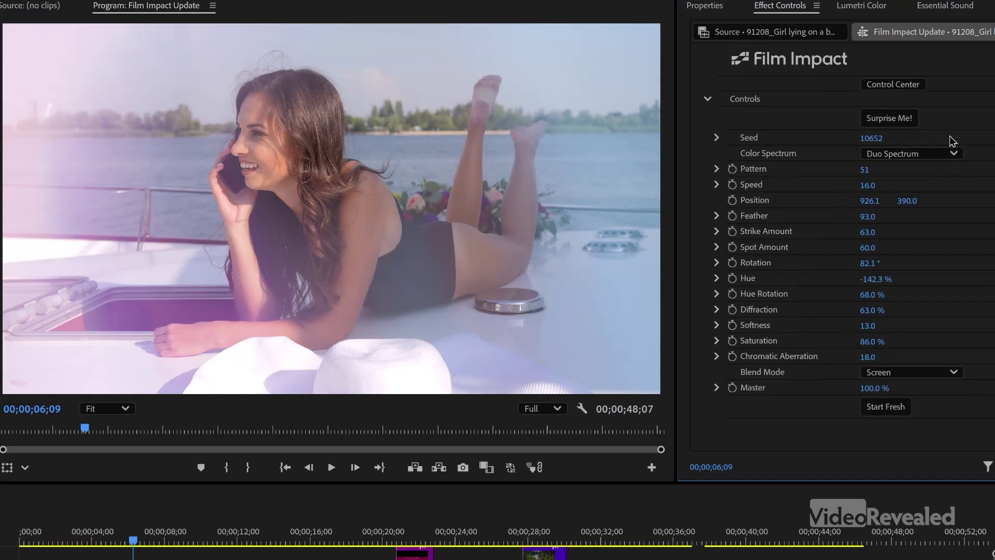
pyautogui.click(951, 156)
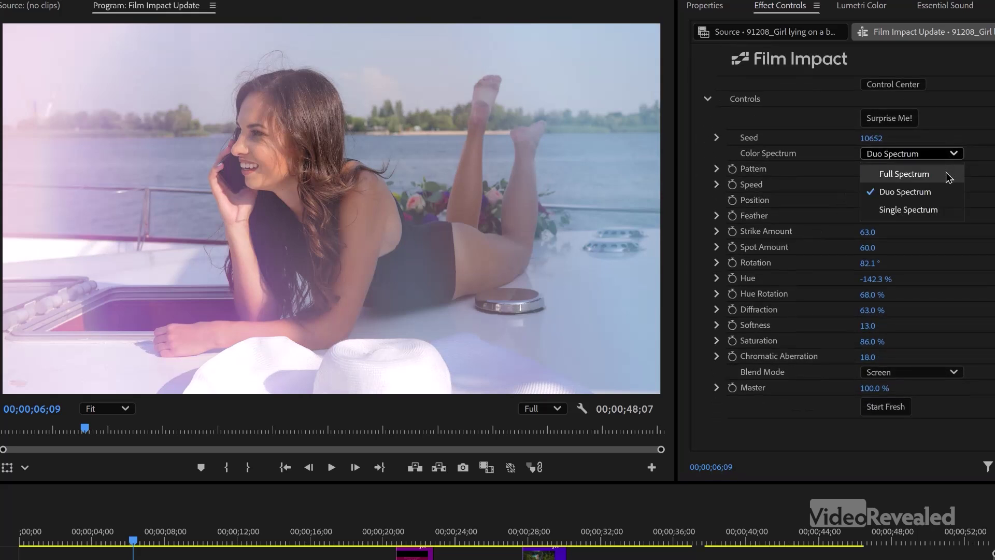
pyautogui.click(949, 174)
pyautogui.click(942, 156)
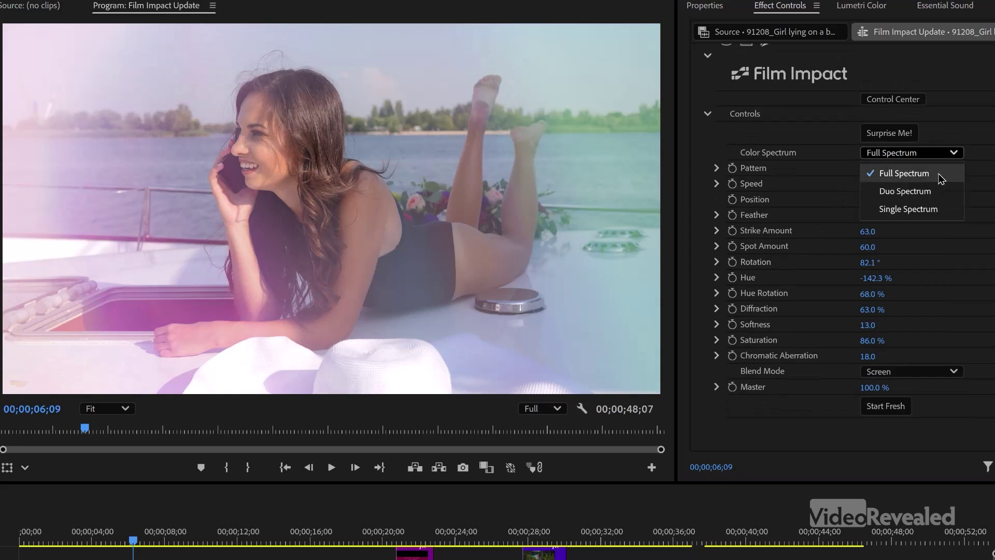
pyautogui.click(935, 191)
pyautogui.click(938, 155)
pyautogui.click(932, 210)
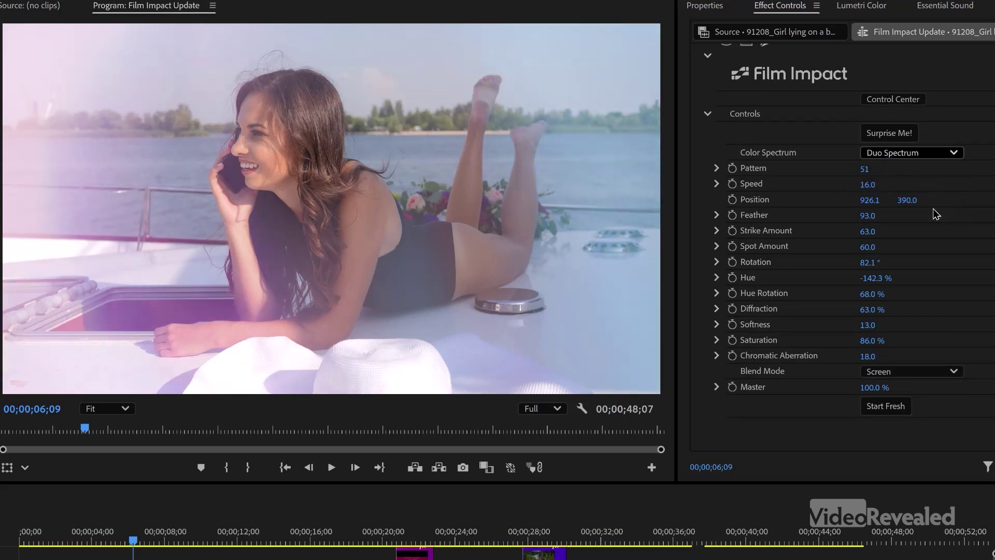
pyautogui.click(936, 152)
pyautogui.click(933, 191)
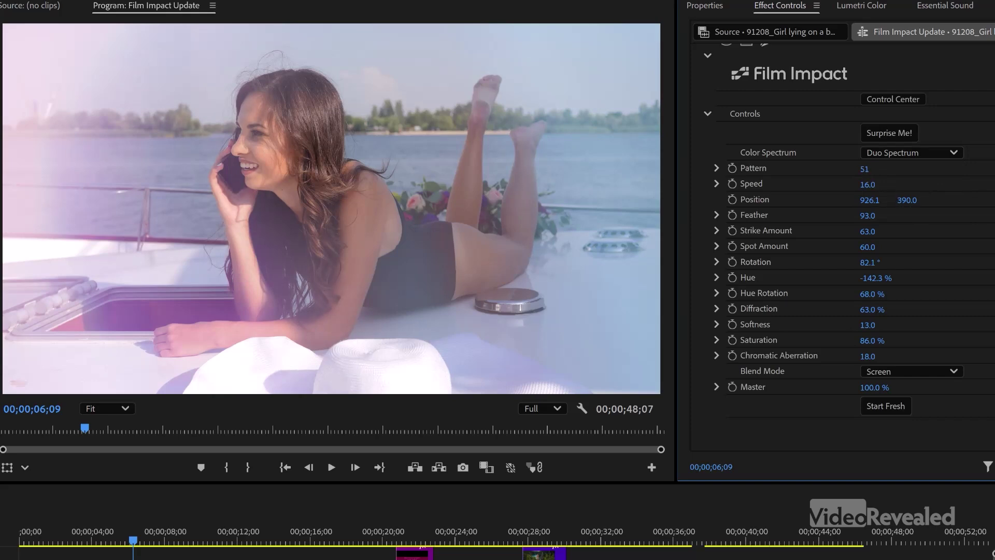
pyautogui.moveTo(864, 169); pyautogui.dragTo(888, 194)
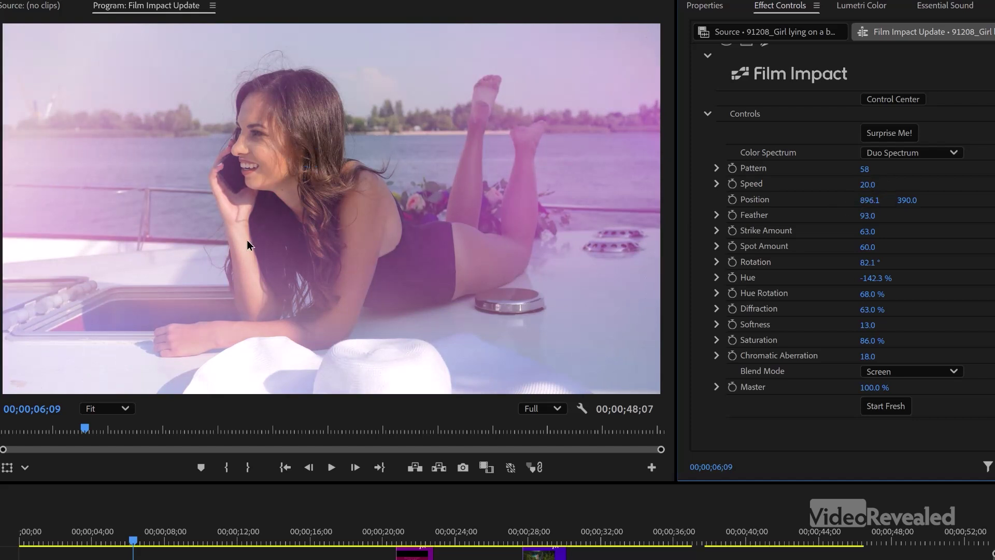
# Drag the Light Leaks origin left in the Program monitor to position 739.8, 360.0
pyautogui.scroll(3, 789, 108)
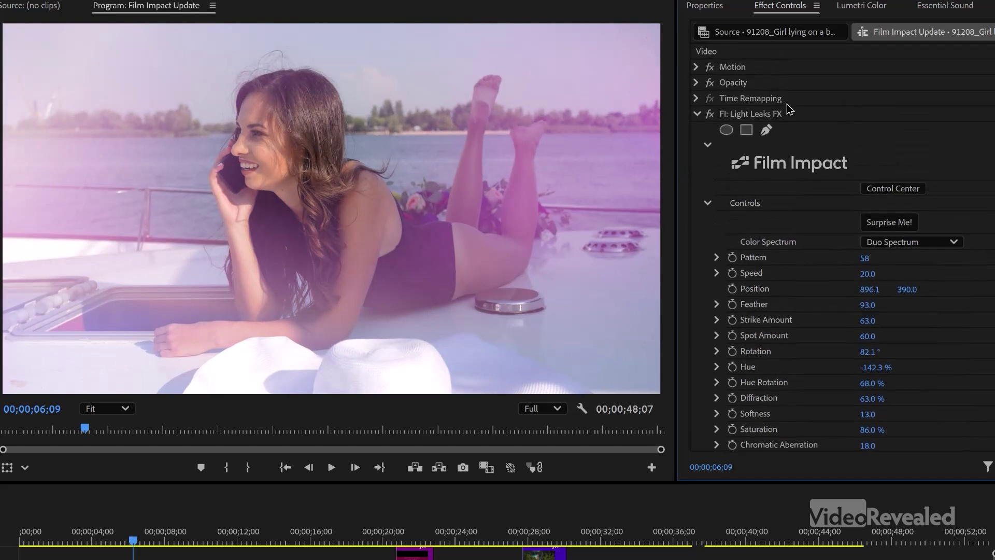
pyautogui.click(778, 114)
pyautogui.scroll(-2, 778, 113)
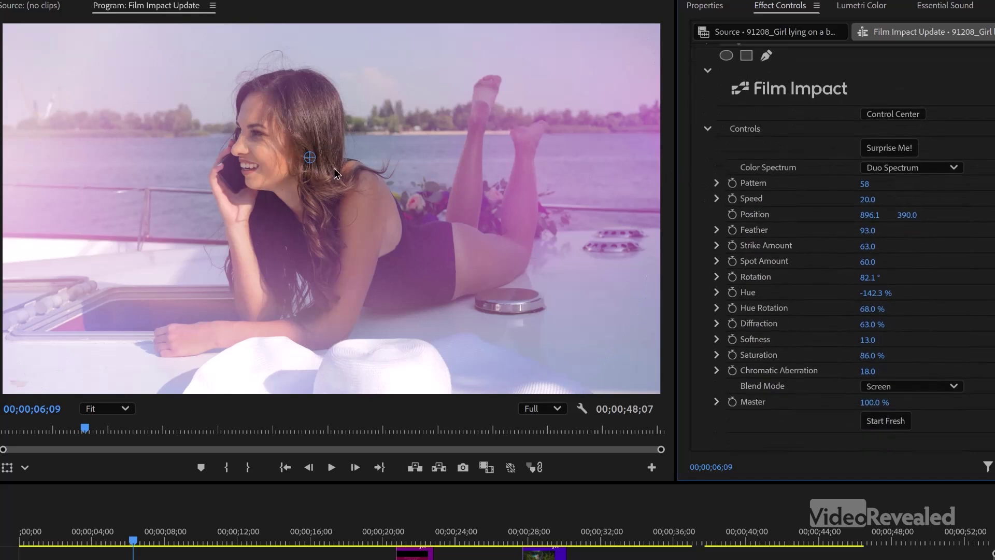
pyautogui.moveTo(309, 157); pyautogui.dragTo(254, 151)
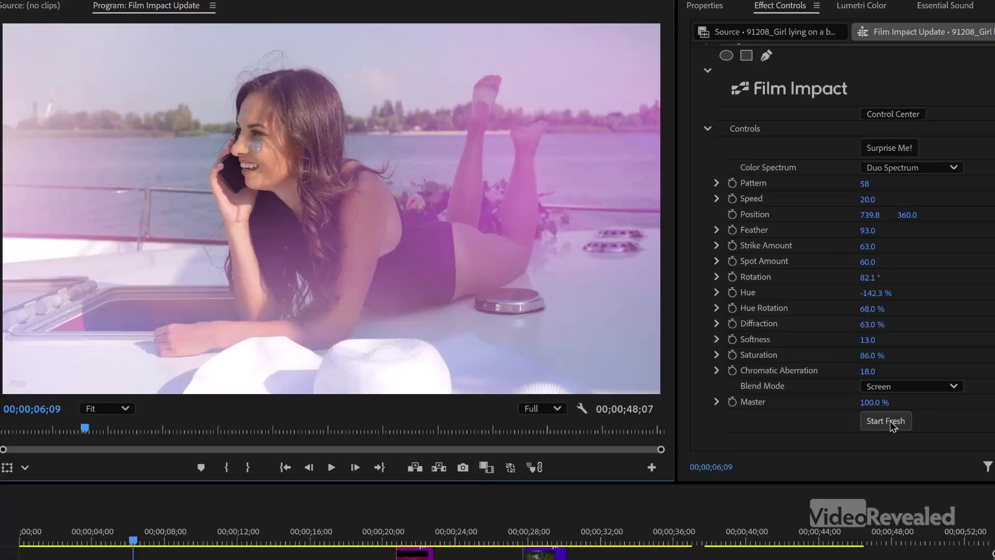
# Reset Light Leaks with Start Fresh, then randomize with Surprise Me! until seed 17744
pyautogui.click(888, 422)
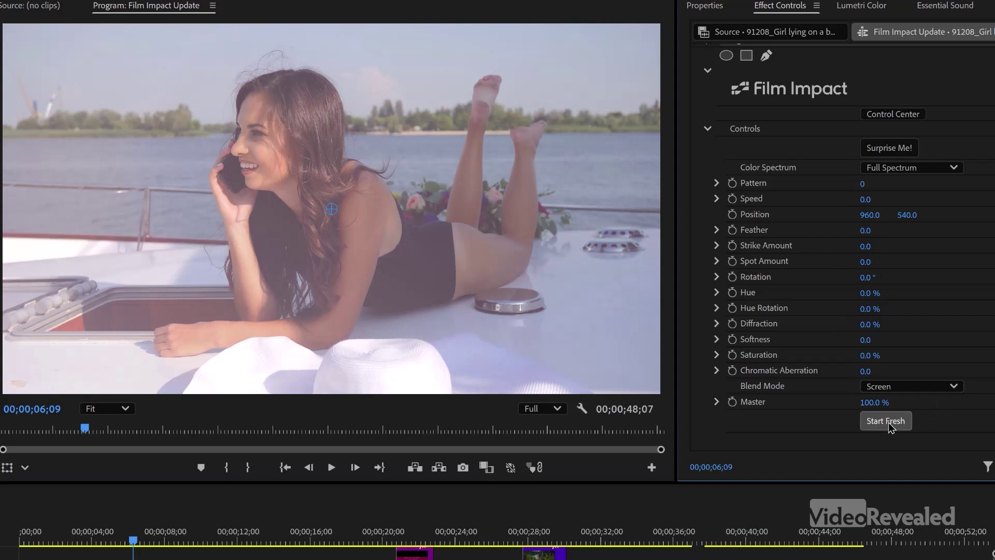
pyautogui.click(908, 150)
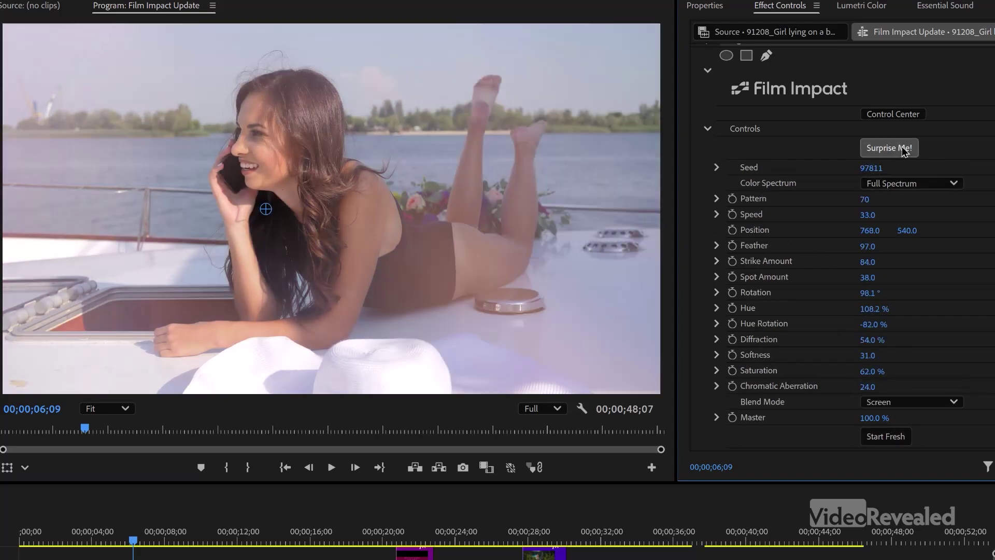
pyautogui.click(903, 150)
pyautogui.click(901, 149)
pyautogui.click(899, 150)
pyautogui.click(897, 151)
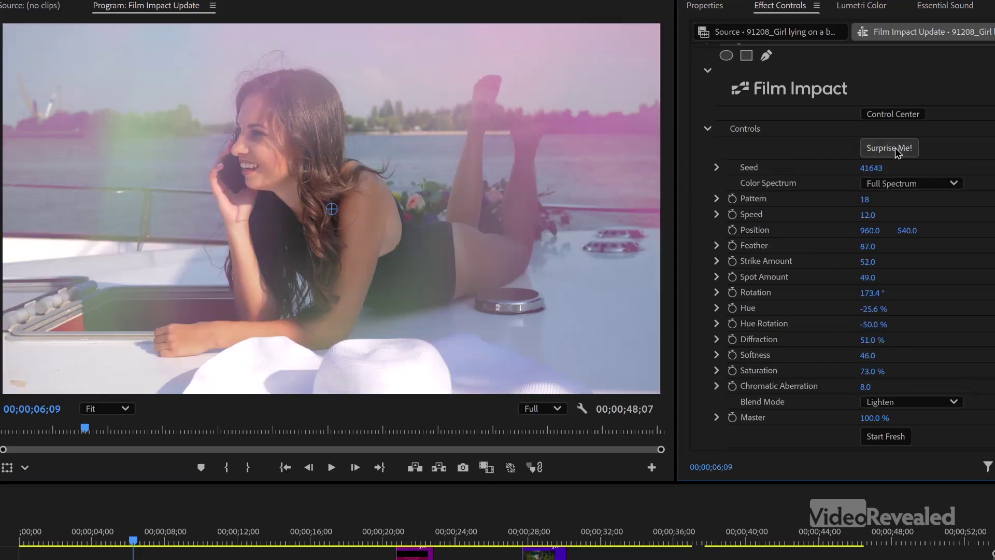
pyautogui.click(896, 150)
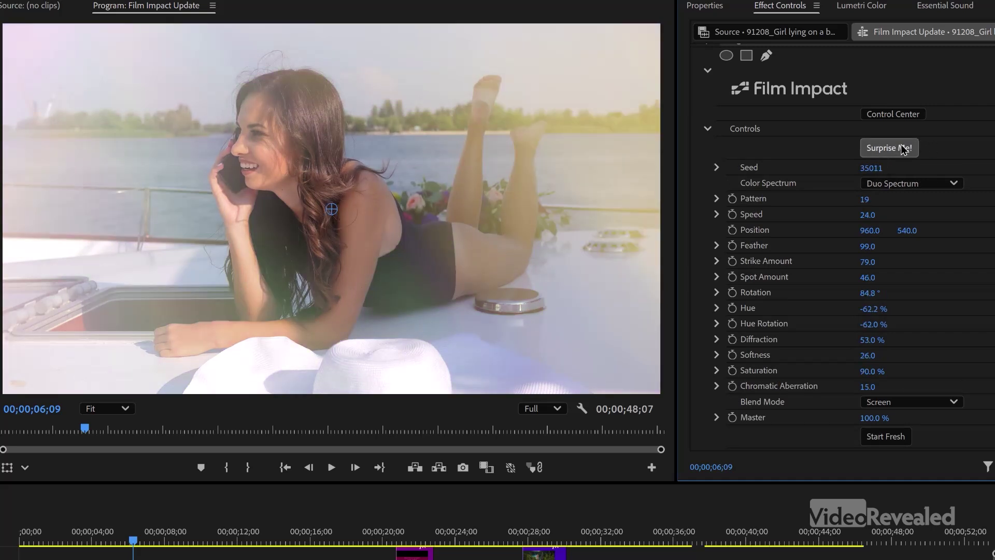
pyautogui.click(902, 150)
pyautogui.click(904, 150)
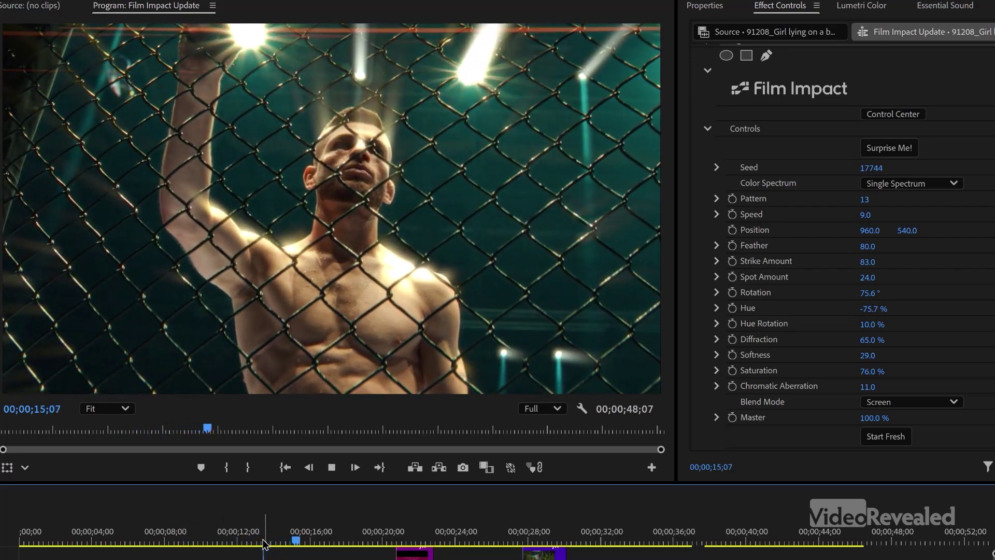
# Move the playhead back onto the cage clip and compare Volumetric Rays switched off and on
pyautogui.moveTo(265, 544)
pyautogui.mouseDown()
pyautogui.moveTo(233, 543)
pyautogui.moveTo(250, 543)
pyautogui.mouseUp()
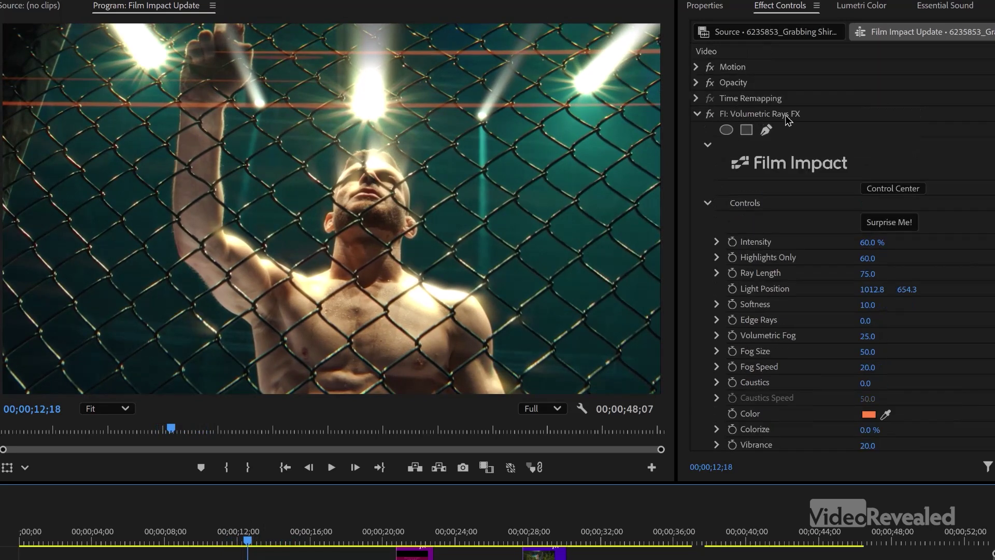
pyautogui.click(711, 114)
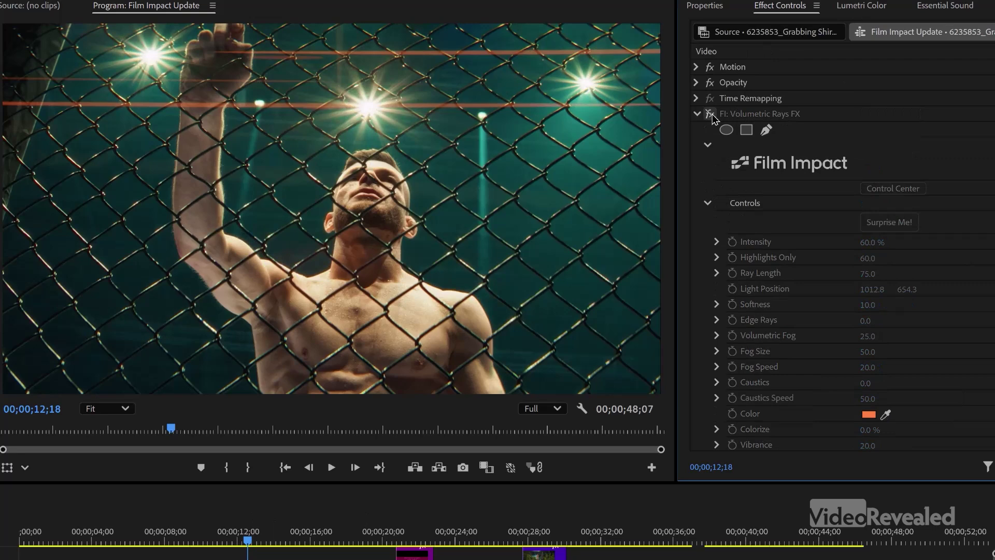
pyautogui.click(710, 114)
pyautogui.click(710, 114)
pyautogui.click(711, 114)
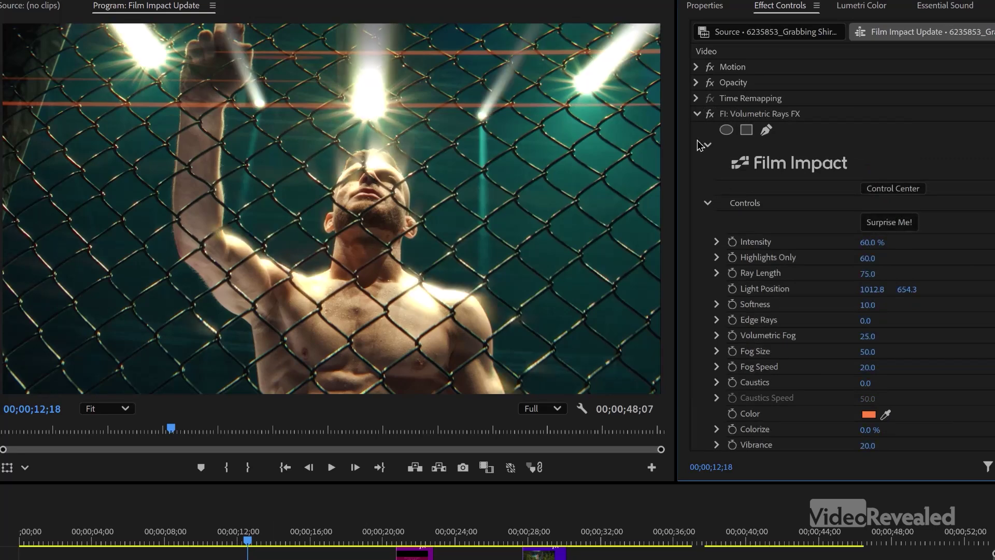
# Drag the Volumetric Rays Light Position to about 1034.7, 636.1, then play onward
pyautogui.click(807, 290)
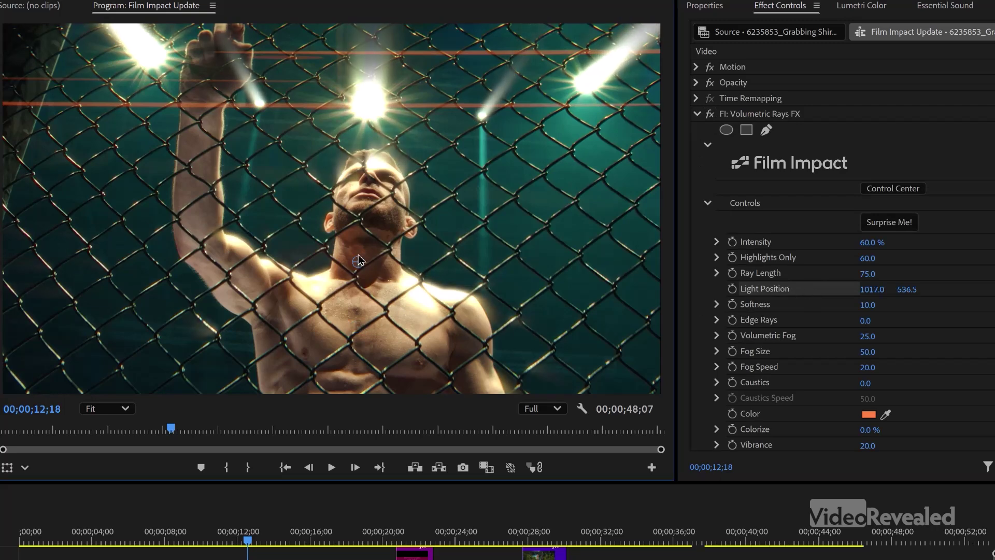
pyautogui.moveTo(360, 325); pyautogui.dragTo(358, 363)
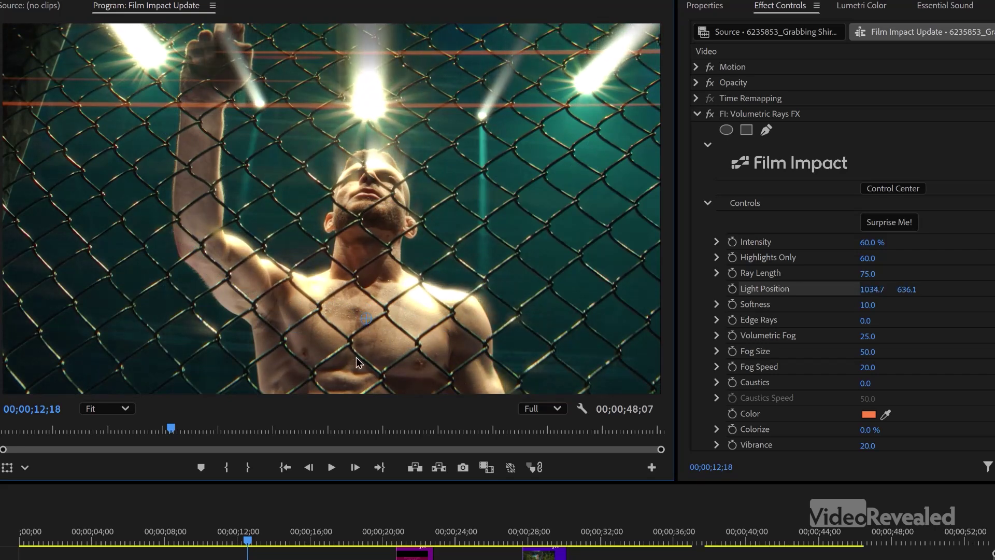
pyautogui.press('space')
pyautogui.click(302, 544)
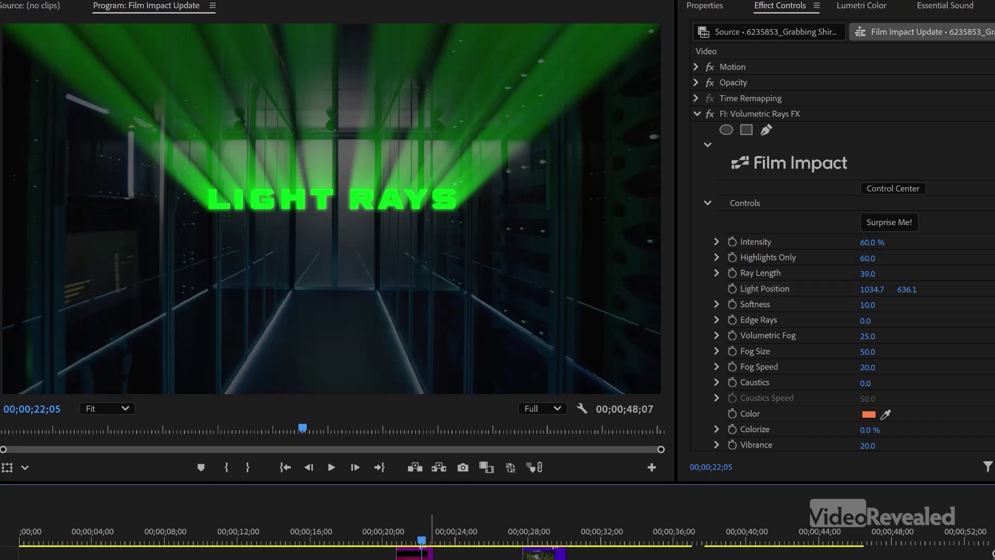
# Select the 366403_Hardware Modern Cabinet Computer server-corridor background clip in the timeline
pyautogui.click(542, 554)
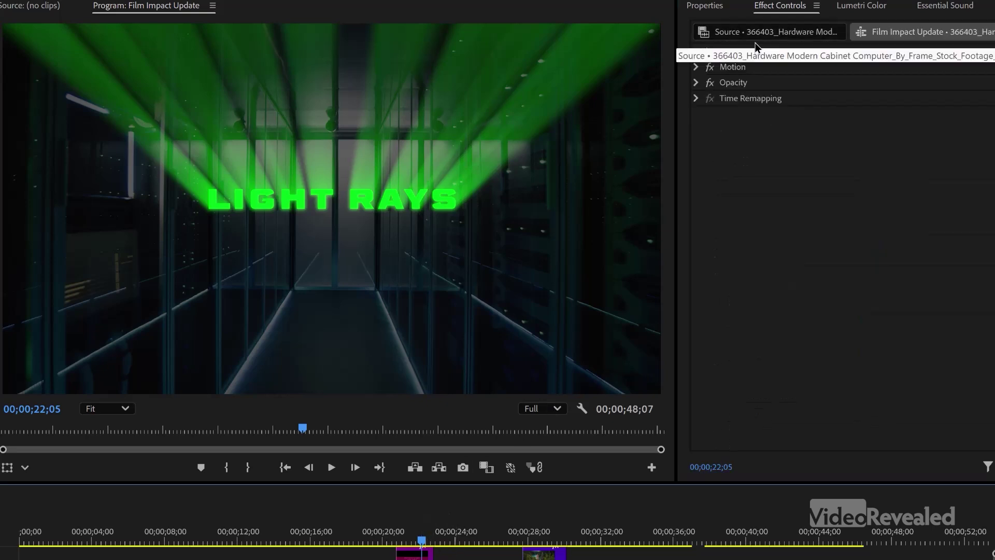
# On the LIGHT RAYS title, set Ray Length to about 90, raise Colorize, then randomize to seed 35011
pyautogui.click(410, 555)
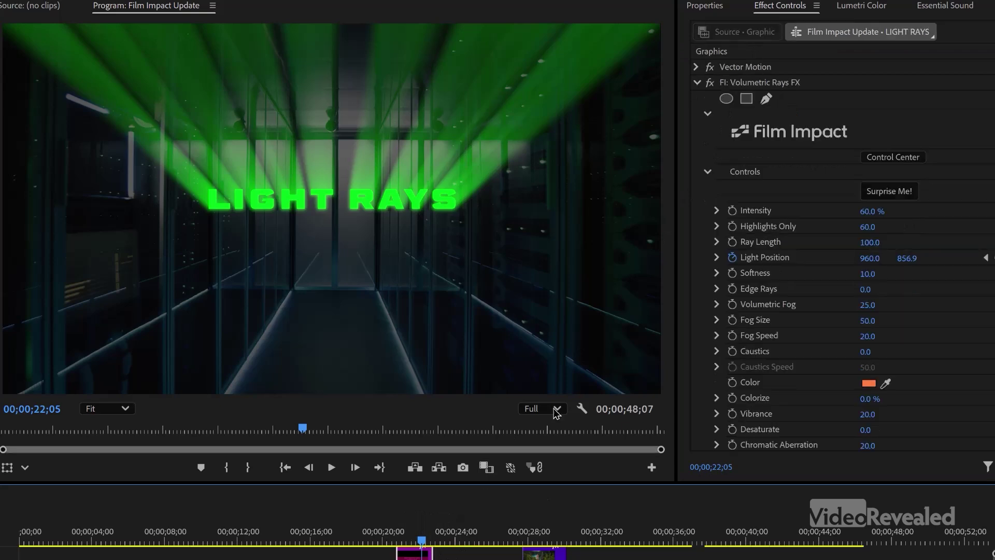
pyautogui.moveTo(870, 247); pyautogui.dragTo(922, 261)
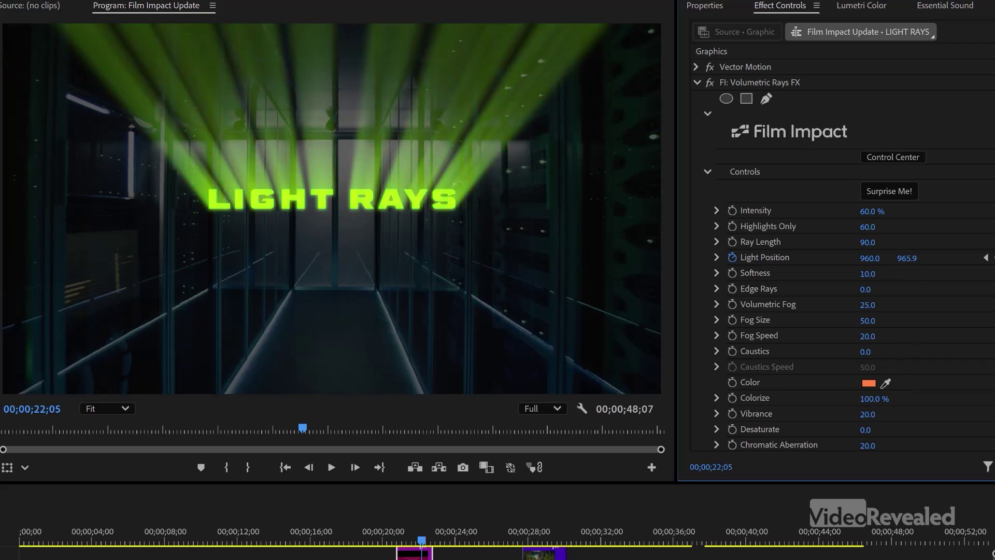
pyautogui.moveTo(870, 399); pyautogui.dragTo(912, 399)
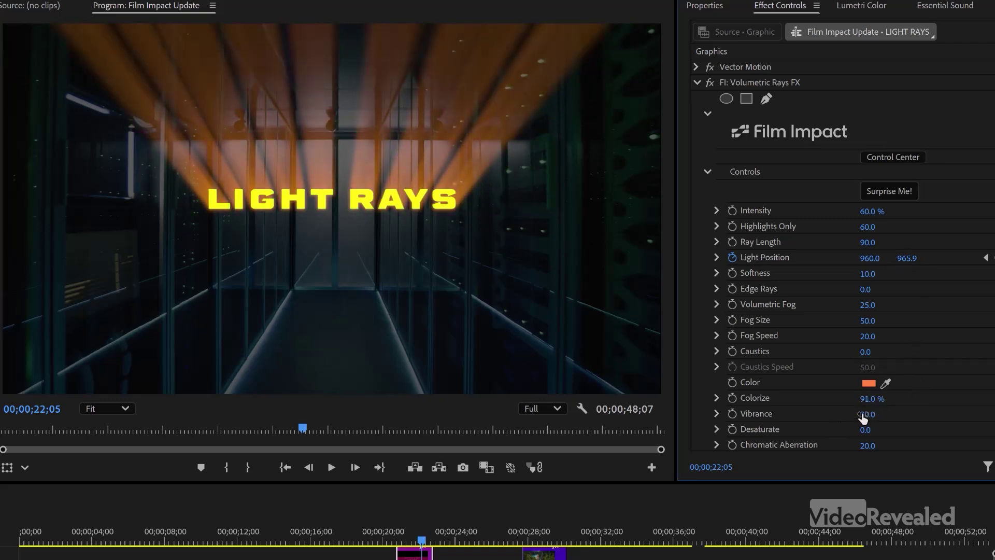
pyautogui.click(888, 197)
pyautogui.click(894, 195)
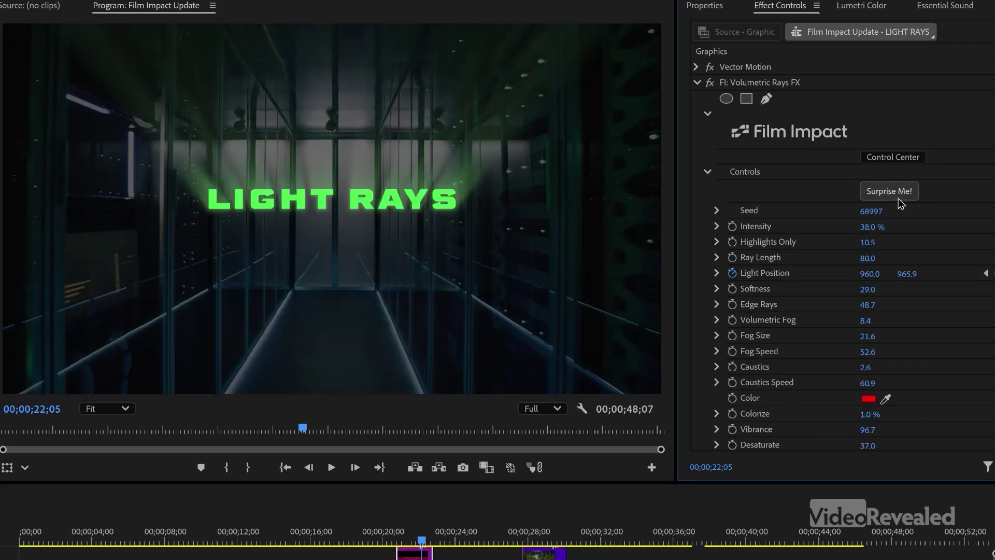
pyautogui.click(898, 199)
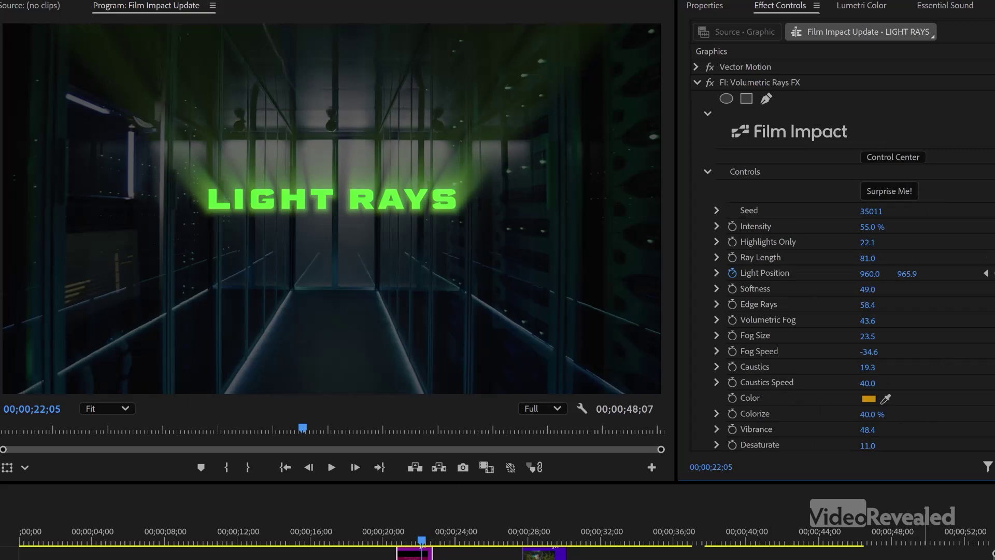
pyautogui.hotkey('ctrl', 'shift', 'a')
pyautogui.press('space')
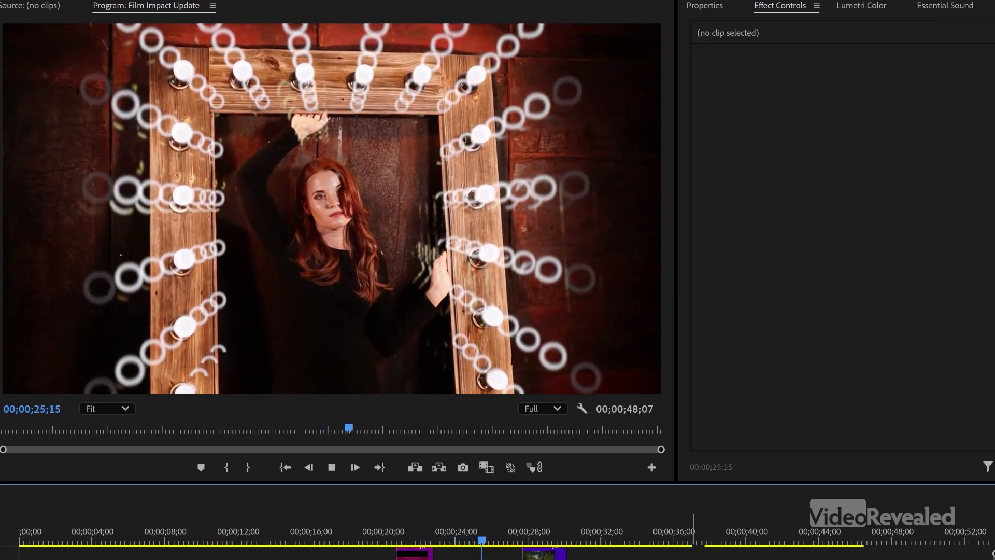
pyautogui.press('space')
pyautogui.moveTo(482, 543)
pyautogui.mouseDown()
pyautogui.moveTo(447, 542)
pyautogui.moveTo(490, 540)
pyautogui.moveTo(479, 540)
pyautogui.mouseUp()
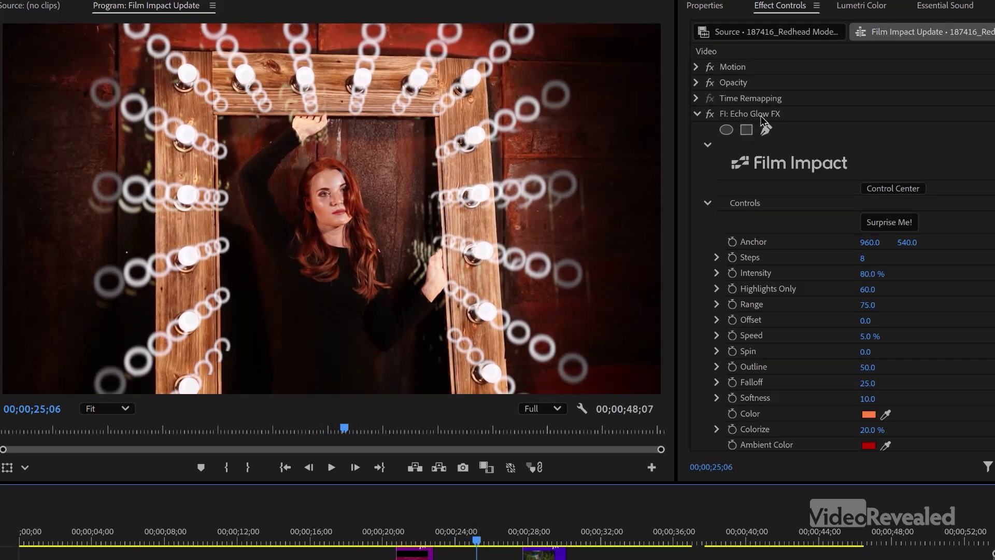
# Switch Echo Glow off and on, scrubbing the mirror footage to compare
pyautogui.click(710, 114)
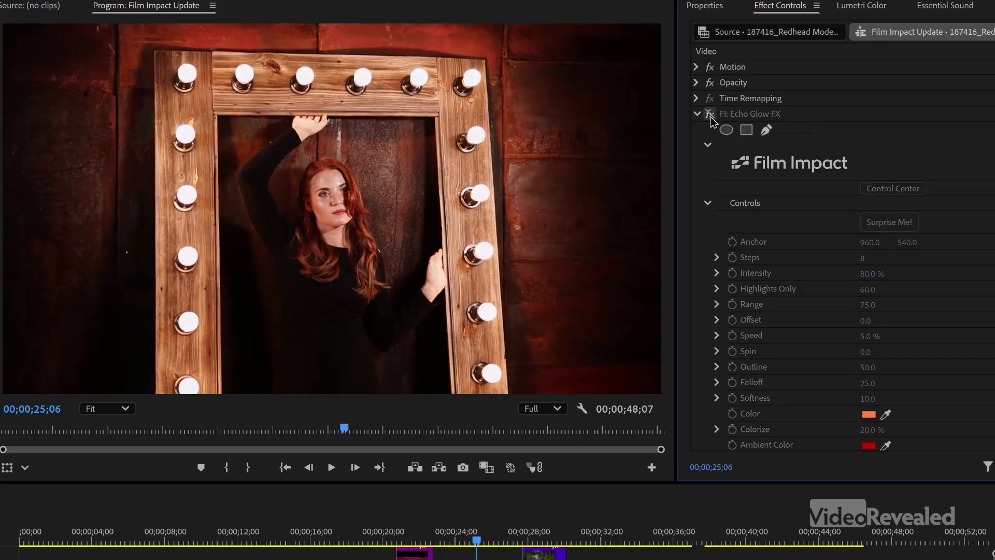
pyautogui.moveTo(466, 538)
pyautogui.mouseDown()
pyautogui.moveTo(496, 535)
pyautogui.moveTo(457, 533)
pyautogui.mouseUp()
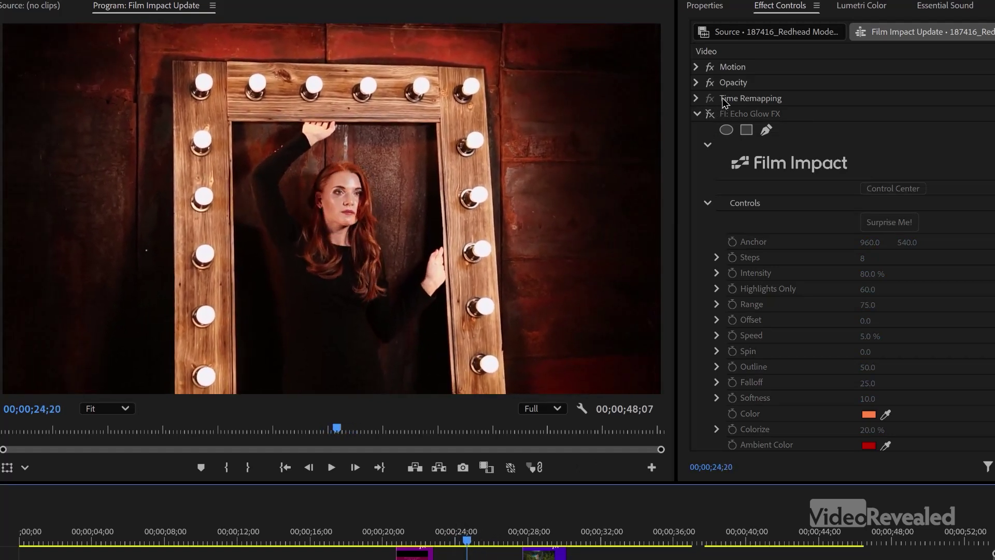
pyautogui.click(711, 114)
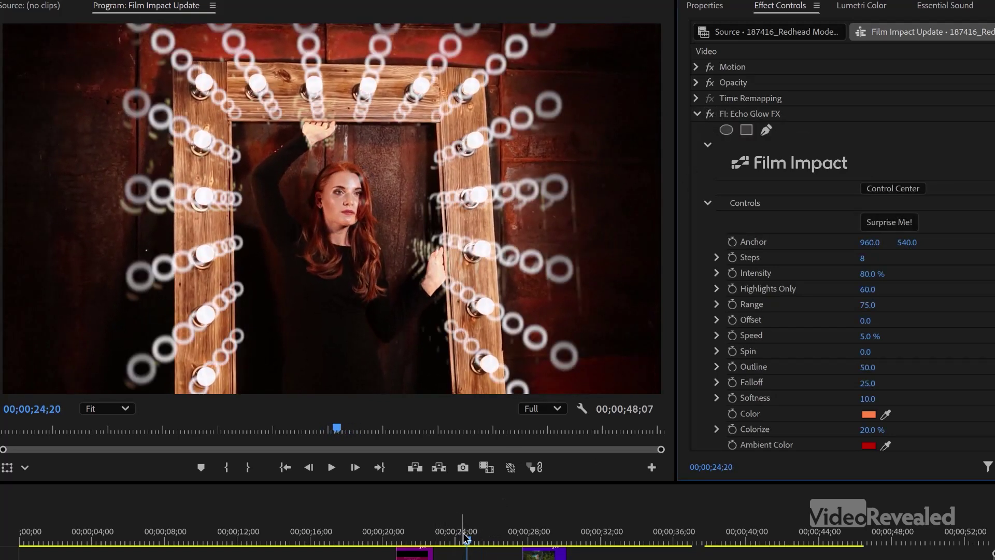
pyautogui.moveTo(464, 533); pyautogui.dragTo(481, 550)
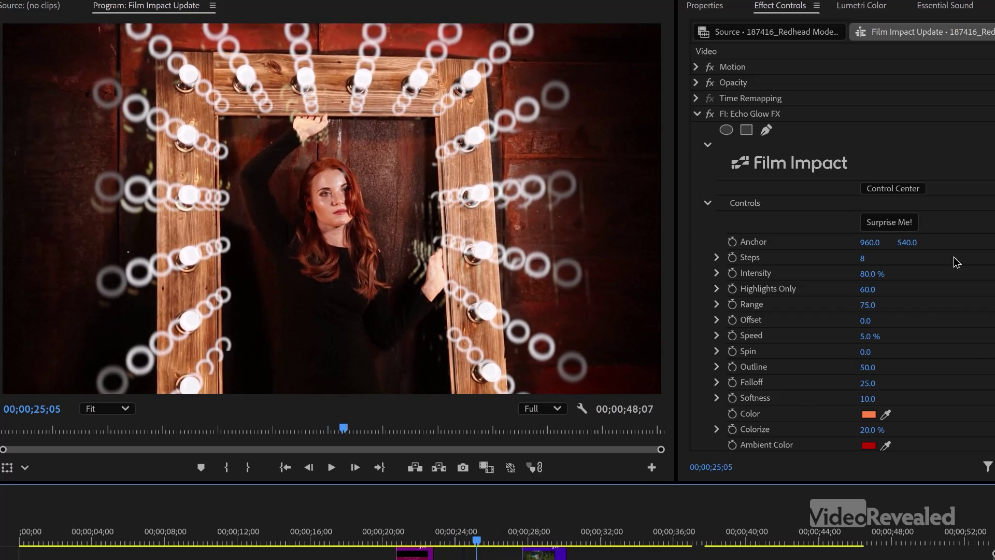
# Randomize the Echo Glow settings with Surprise Me! four times
pyautogui.scroll(-1, 955, 251)
pyautogui.click(901, 209)
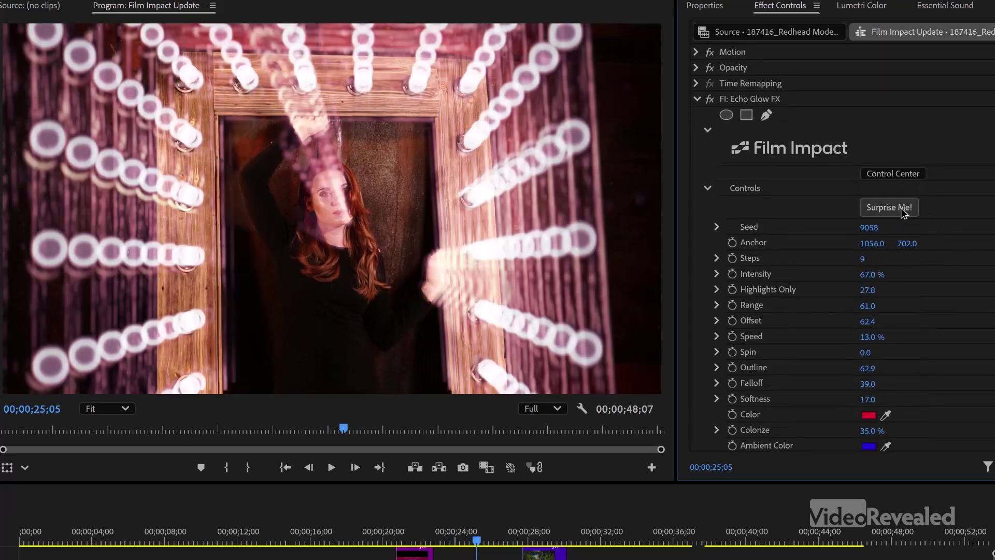
pyautogui.click(902, 210)
pyautogui.click(903, 210)
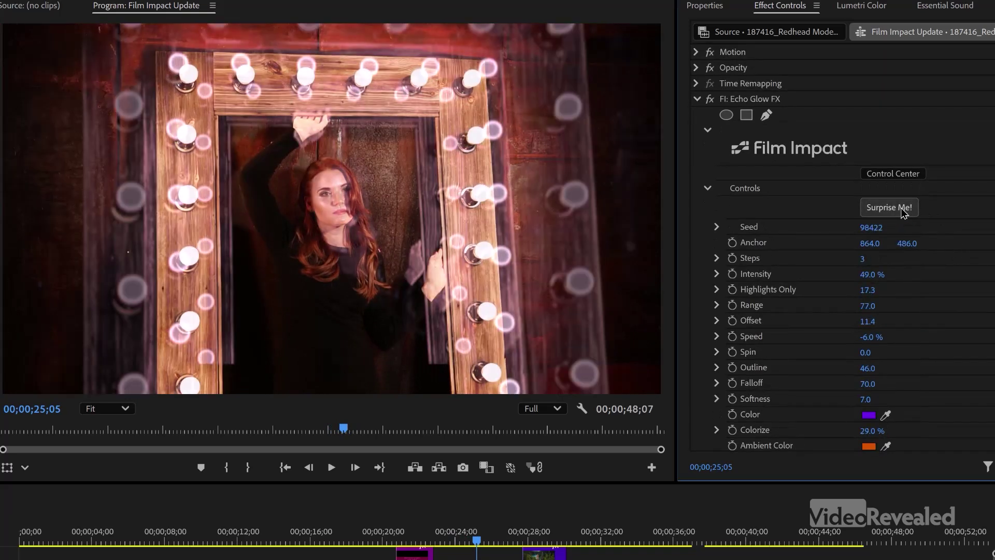
pyautogui.click(902, 210)
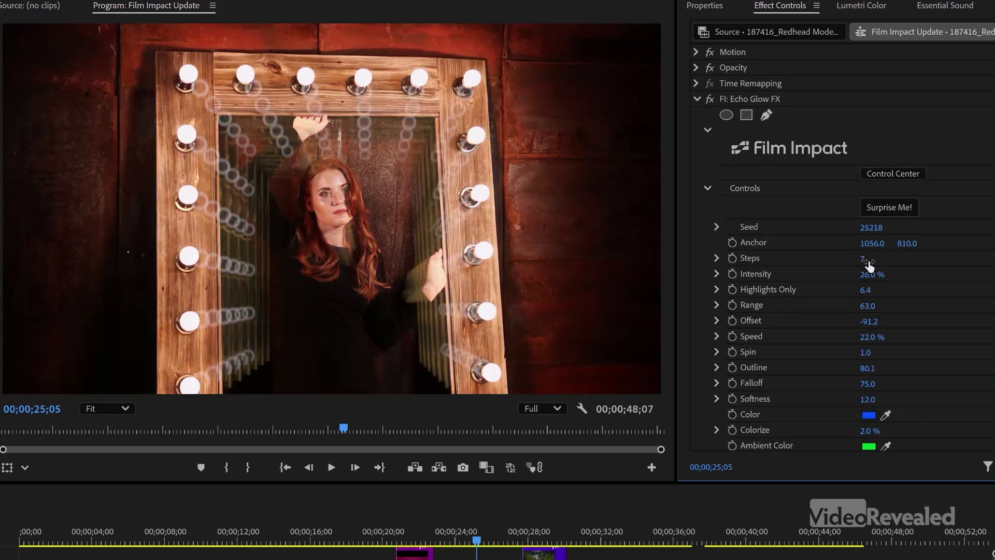
# Tune the glow to Anchor X 962, Range 26 and Speed about 42%
pyautogui.moveTo(873, 249)
pyautogui.mouseDown()
pyautogui.moveTo(927, 249)
pyautogui.moveTo(772, 249)
pyautogui.moveTo(866, 249)
pyautogui.moveTo(825, 250)
pyautogui.moveTo(922, 264)
pyautogui.moveTo(873, 265)
pyautogui.mouseUp()
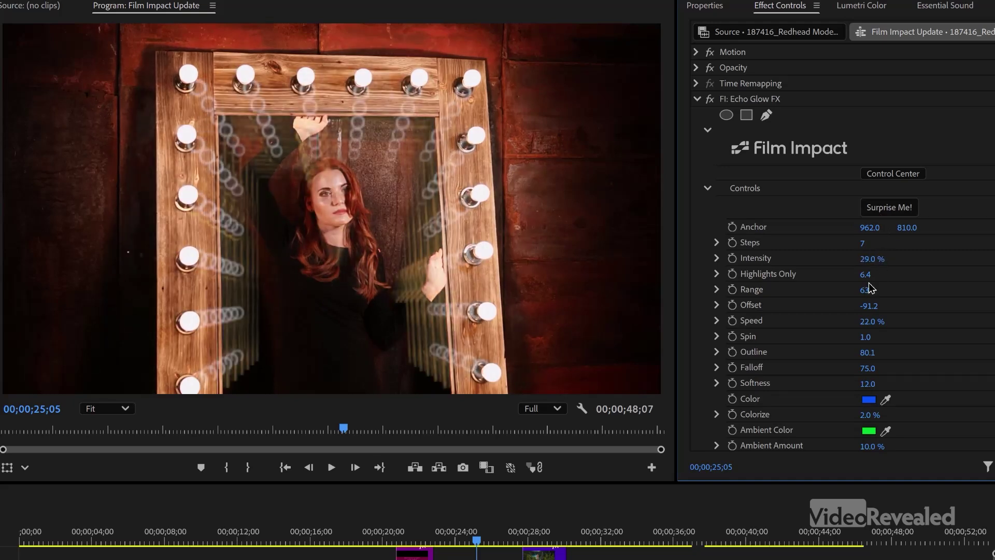
pyautogui.moveTo(869, 289); pyautogui.dragTo(837, 290)
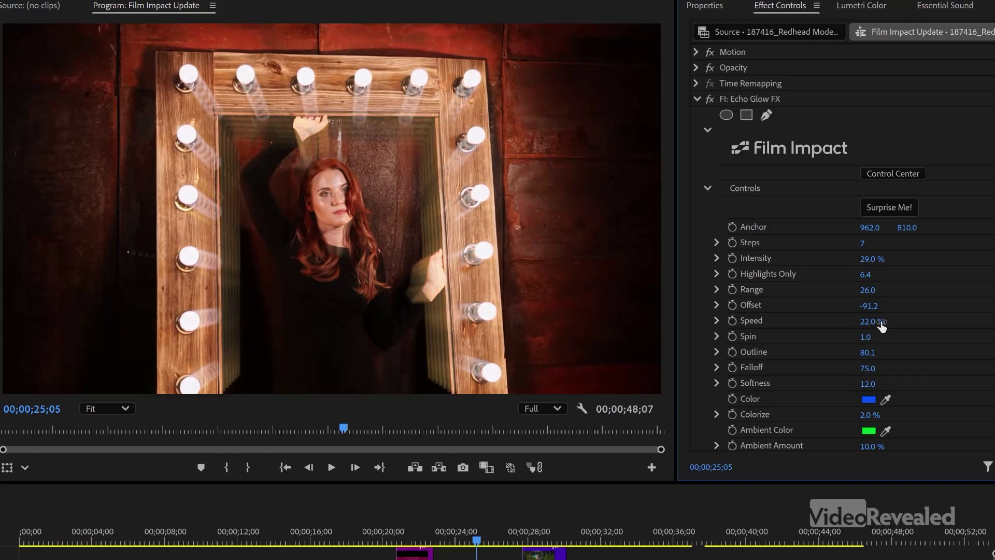
pyautogui.moveTo(874, 324); pyautogui.dragTo(834, 338)
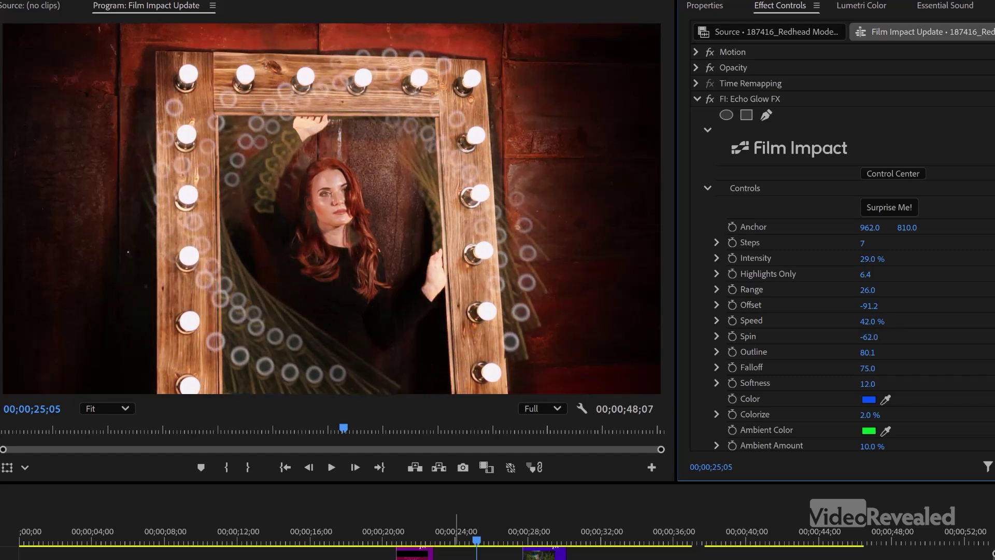
pyautogui.click(521, 534)
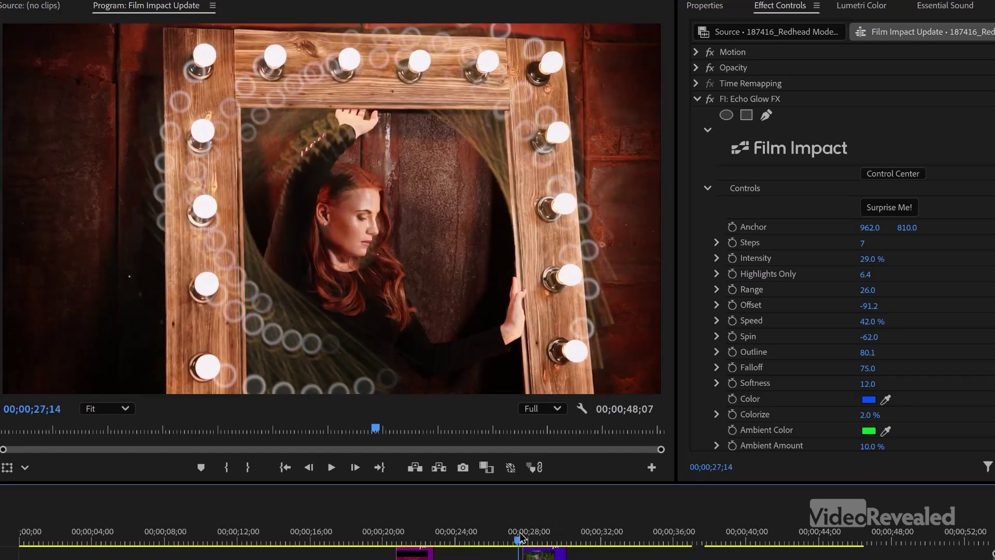
# Play into the lake clip, return to 00;00;28;19, and compare Compound Blur switched off and on
pyautogui.press('space')
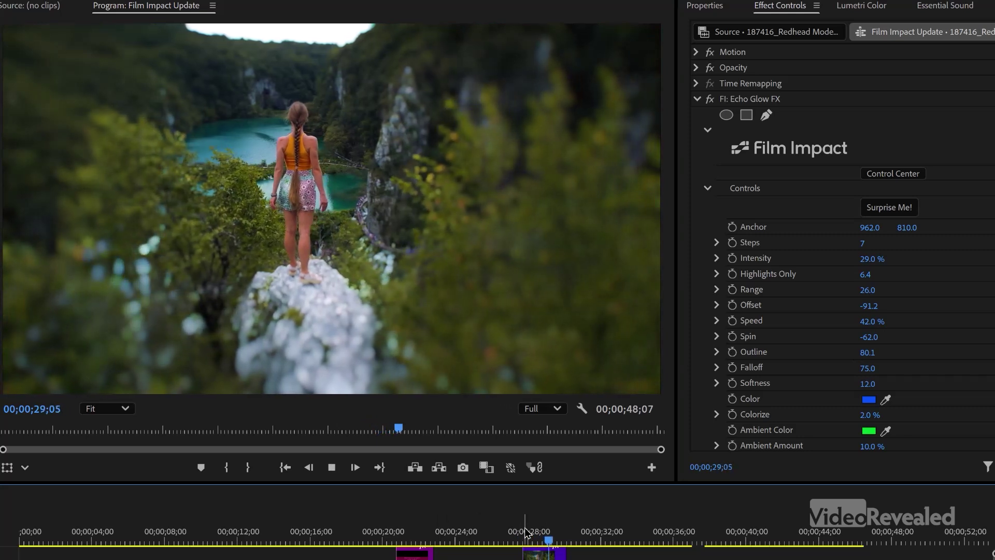
pyautogui.press('space')
pyautogui.moveTo(525, 533); pyautogui.dragTo(542, 537)
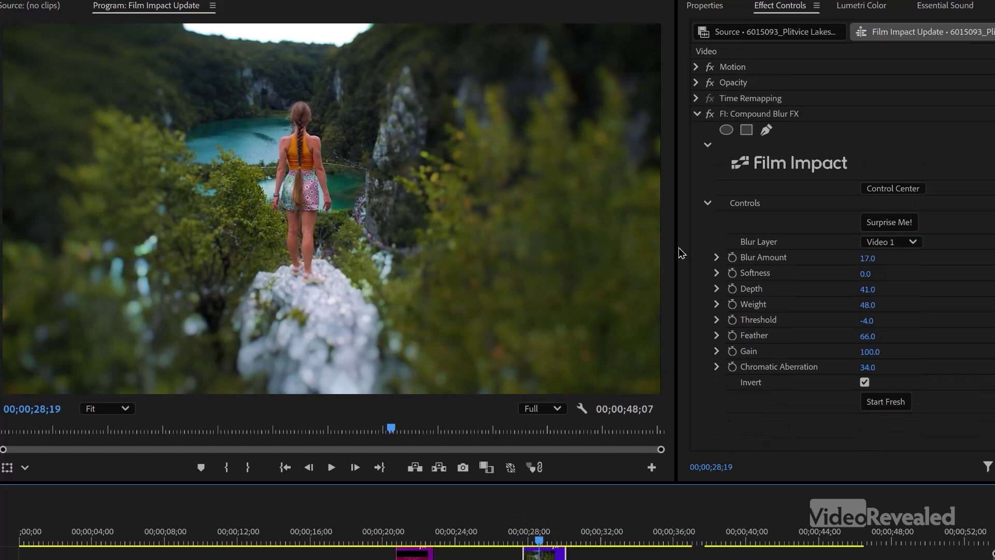
pyautogui.click(710, 115)
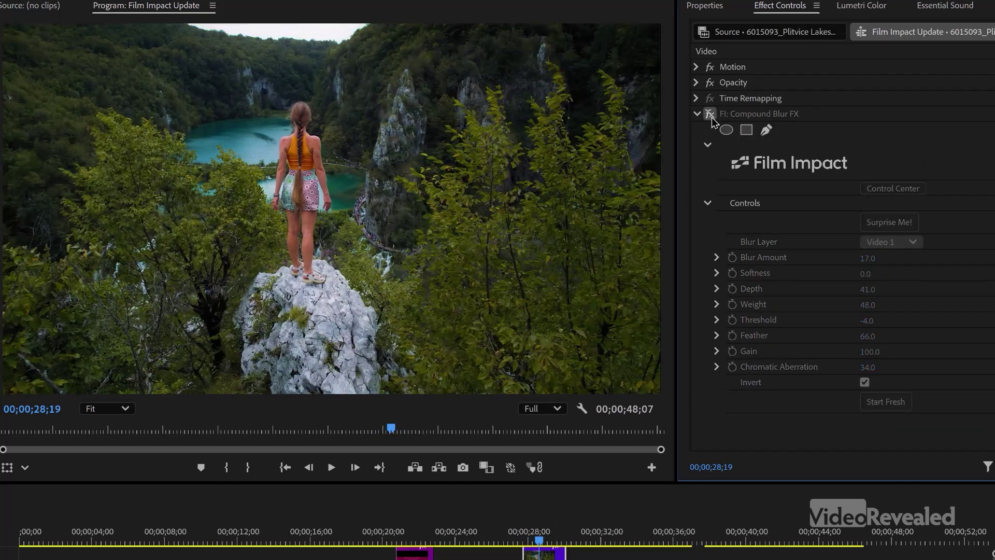
pyautogui.click(710, 116)
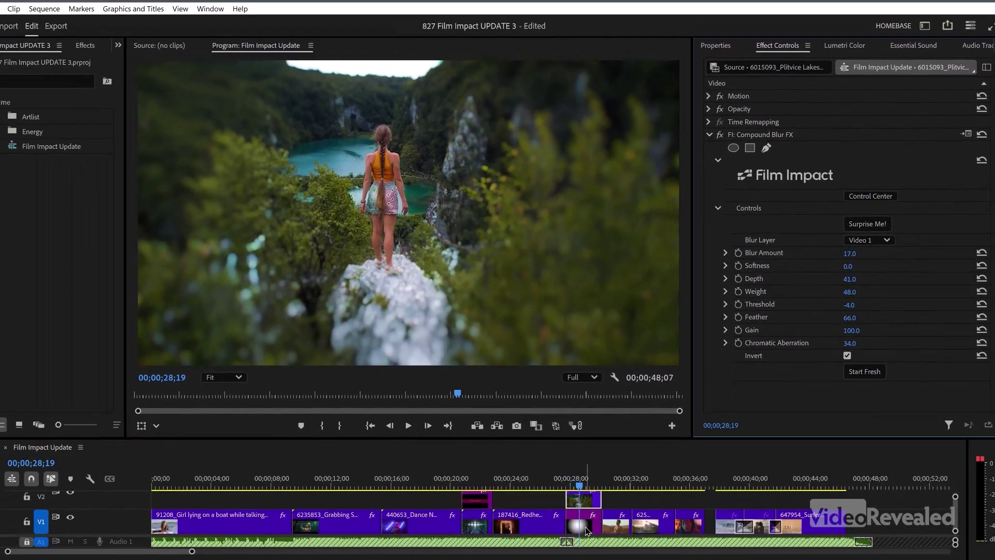
# Select the Plitvice lake clip and toggle Compound Blur's Invert off and back on
pyautogui.click(595, 507)
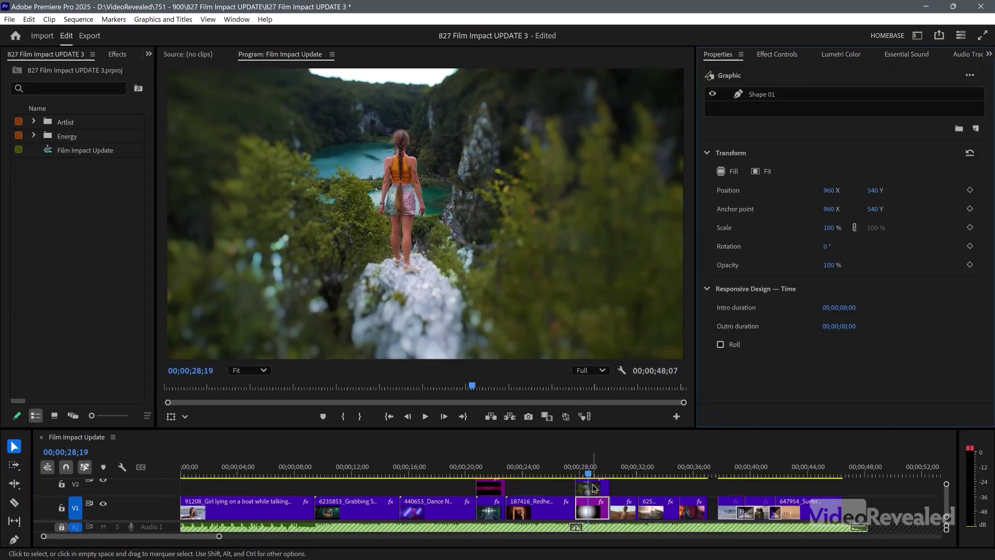
pyautogui.click(595, 488)
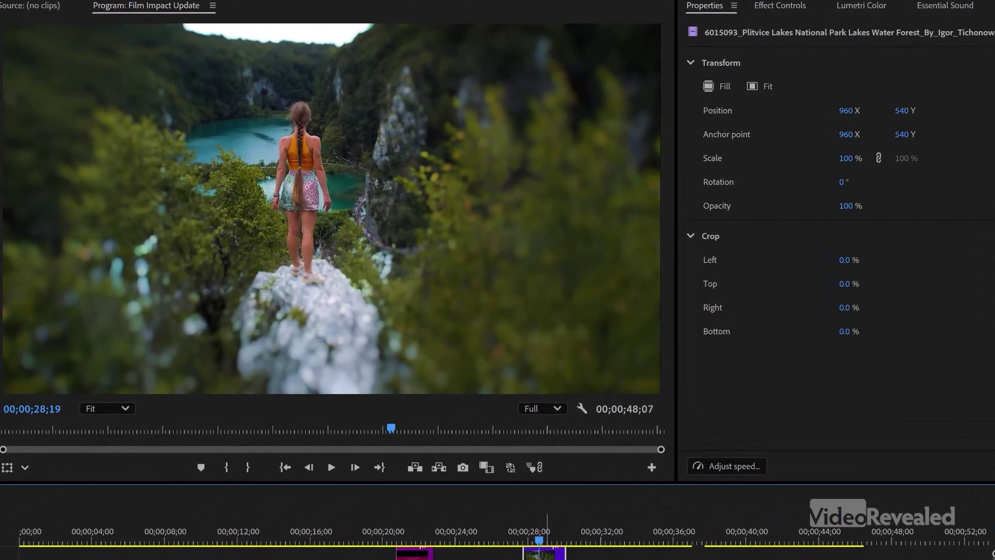
pyautogui.click(779, 7)
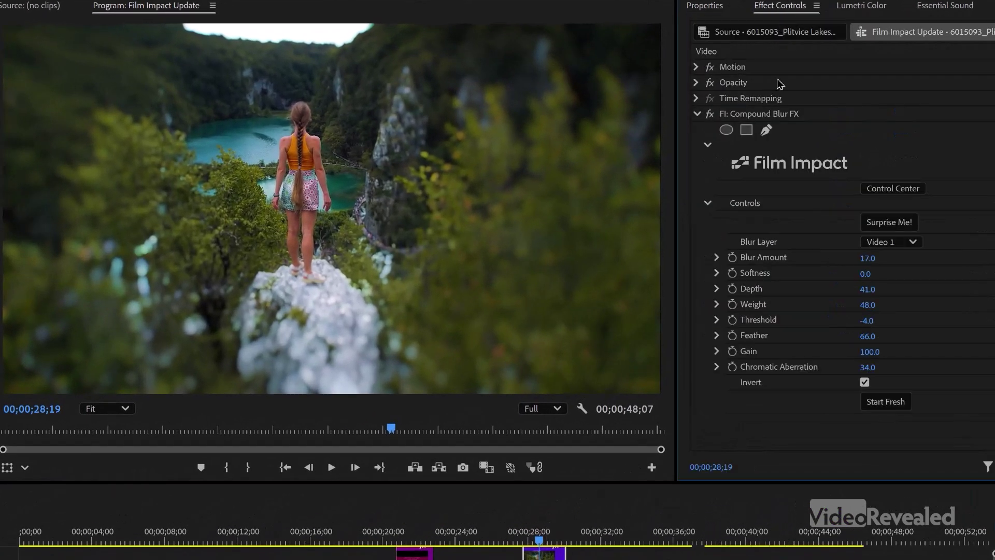
pyautogui.click(864, 382)
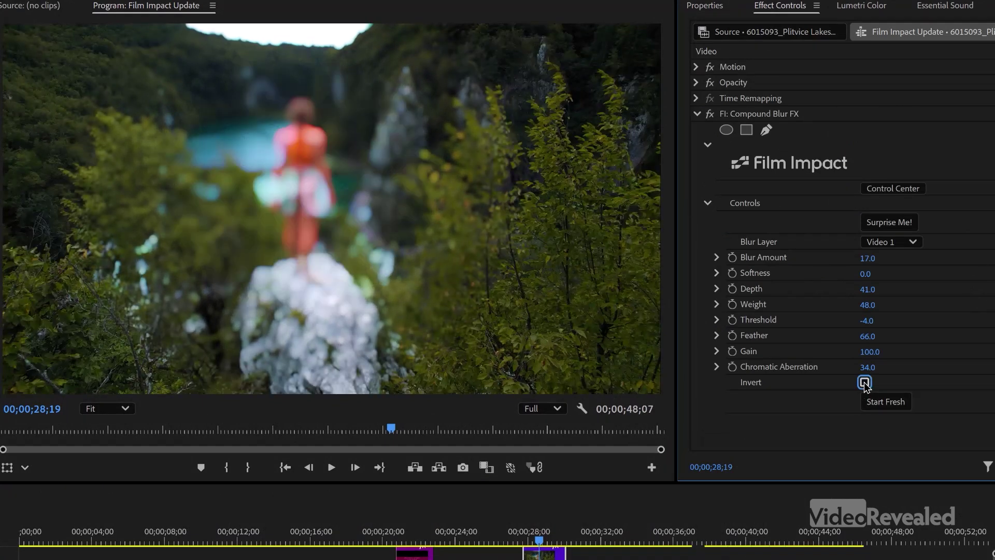
pyautogui.click(865, 383)
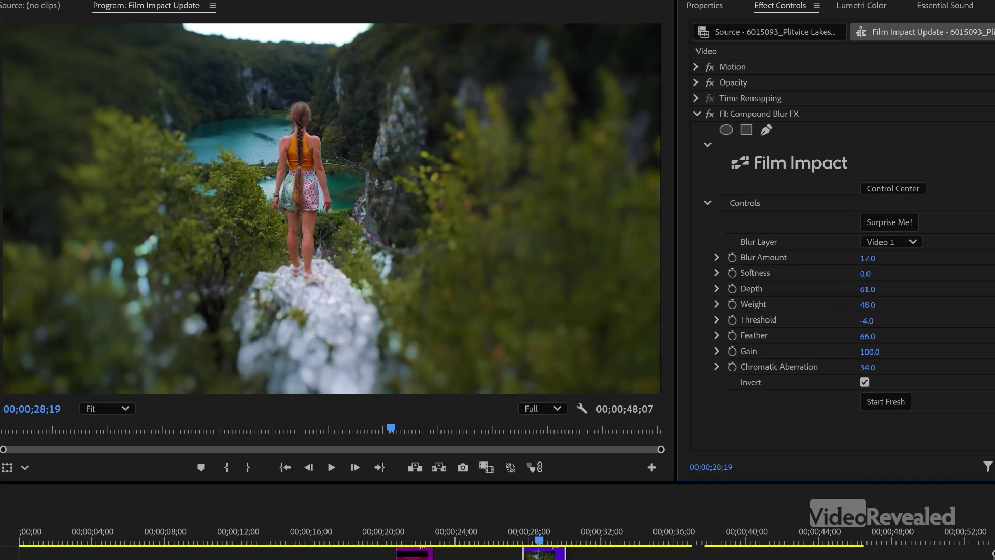
# Push Compound Blur Depth negative, toggle Invert on and off, then randomize with Surprise Me!
pyautogui.moveTo(868, 290)
pyautogui.mouseDown()
pyautogui.moveTo(814, 290)
pyautogui.moveTo(881, 298)
pyautogui.mouseUp()
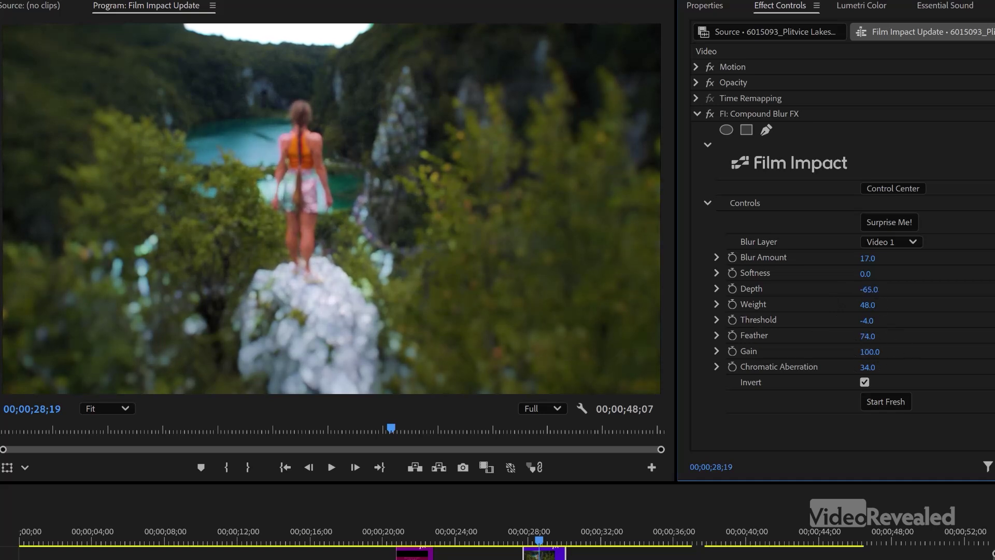
pyautogui.click(864, 382)
pyautogui.click(865, 382)
pyautogui.click(865, 382)
pyautogui.click(865, 382)
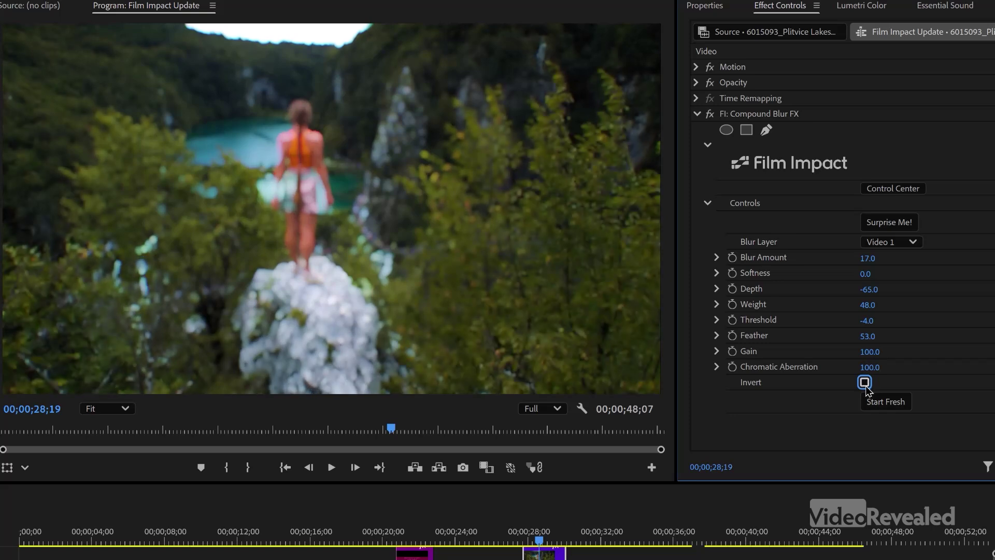
pyautogui.click(887, 224)
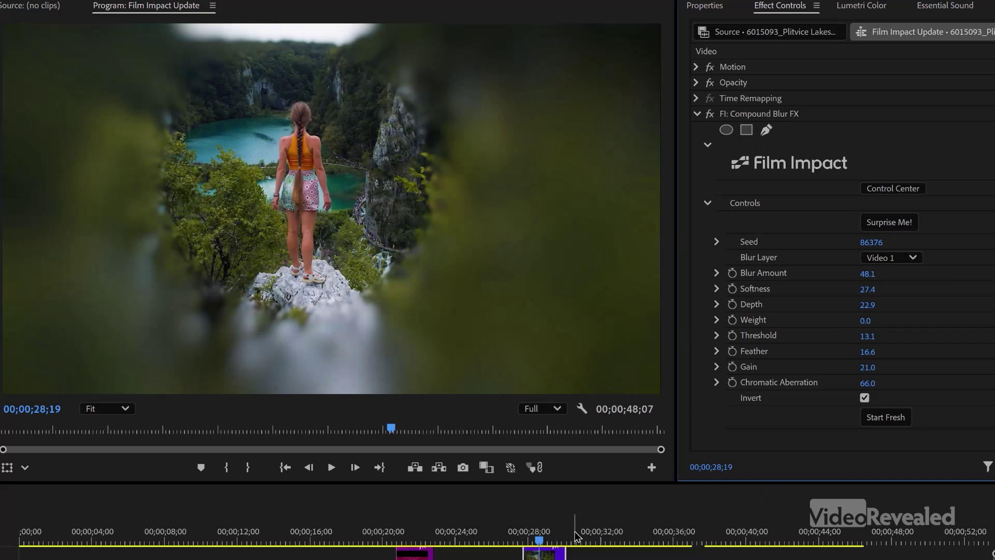
pyautogui.moveTo(575, 535); pyautogui.dragTo(591, 539)
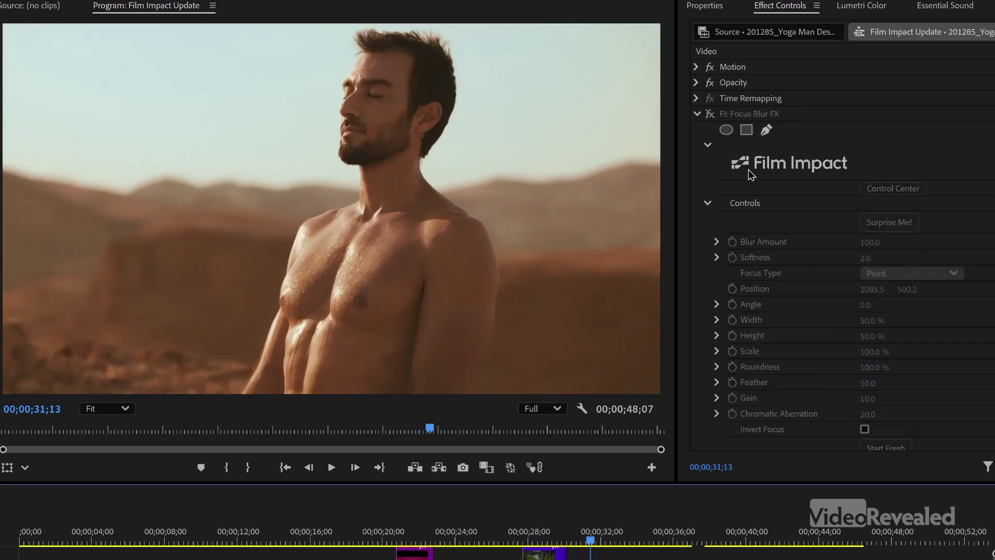
# Enable Focus Blur, set its focus point to 1054.4, 503.1 near the man's neck, then play to the airplane clip
pyautogui.click(710, 114)
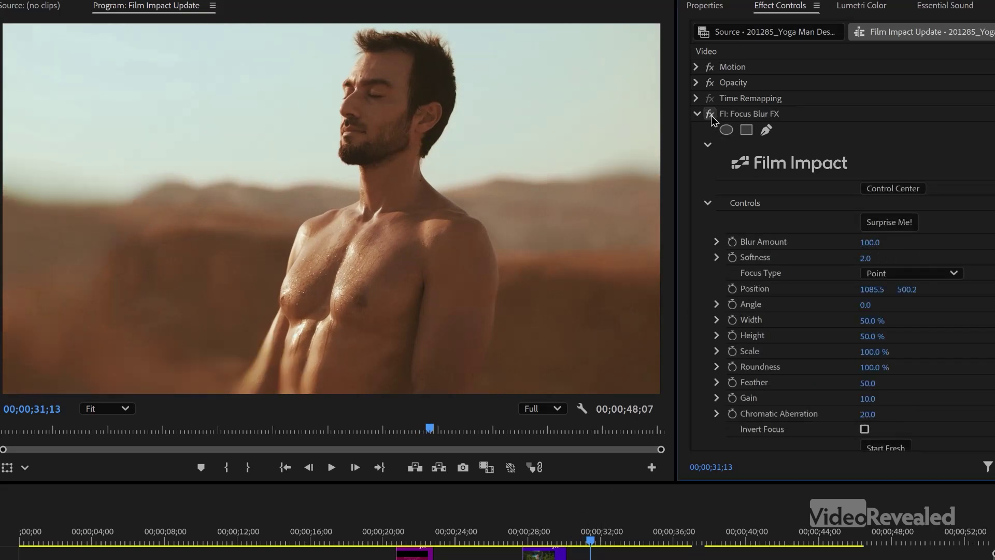
pyautogui.moveTo(591, 539); pyautogui.dragTo(585, 540)
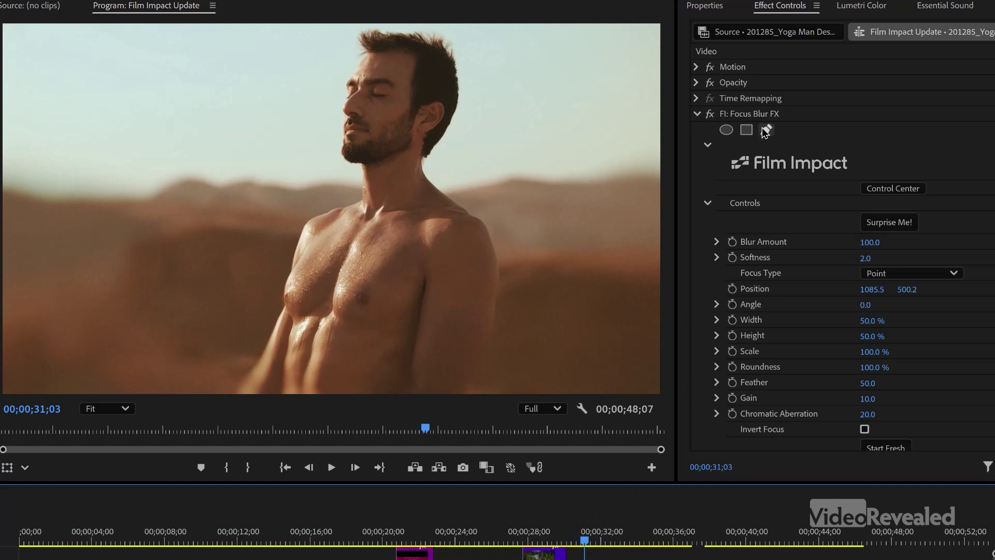
pyautogui.click(791, 293)
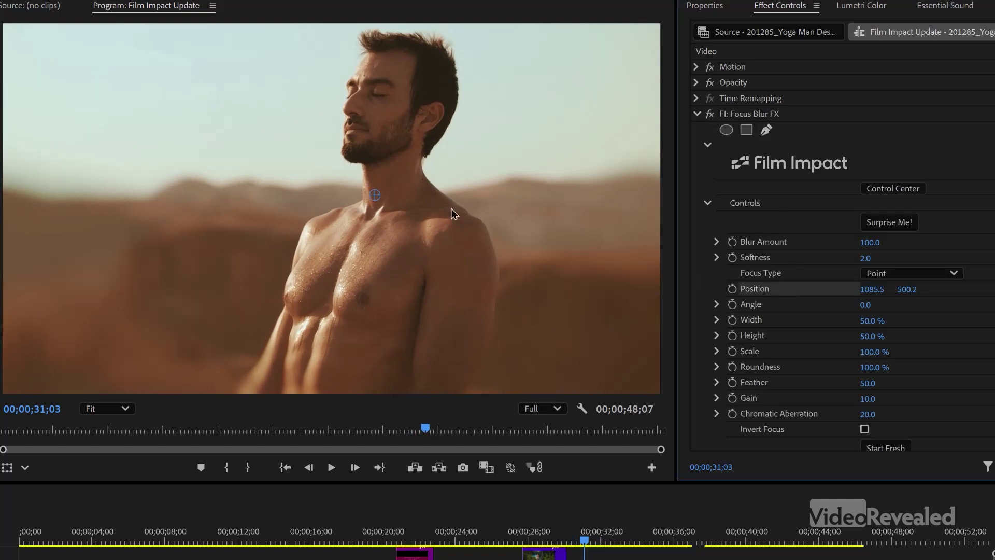
pyautogui.moveTo(373, 199)
pyautogui.mouseDown()
pyautogui.moveTo(432, 102)
pyautogui.moveTo(353, 67)
pyautogui.moveTo(188, 245)
pyautogui.moveTo(199, 149)
pyautogui.moveTo(372, 119)
pyautogui.moveTo(412, 144)
pyautogui.moveTo(173, 377)
pyautogui.moveTo(22, 328)
pyautogui.moveTo(282, 217)
pyautogui.moveTo(365, 125)
pyautogui.moveTo(393, 126)
pyautogui.moveTo(363, 124)
pyautogui.moveTo(375, 125)
pyautogui.moveTo(365, 203)
pyautogui.mouseUp()
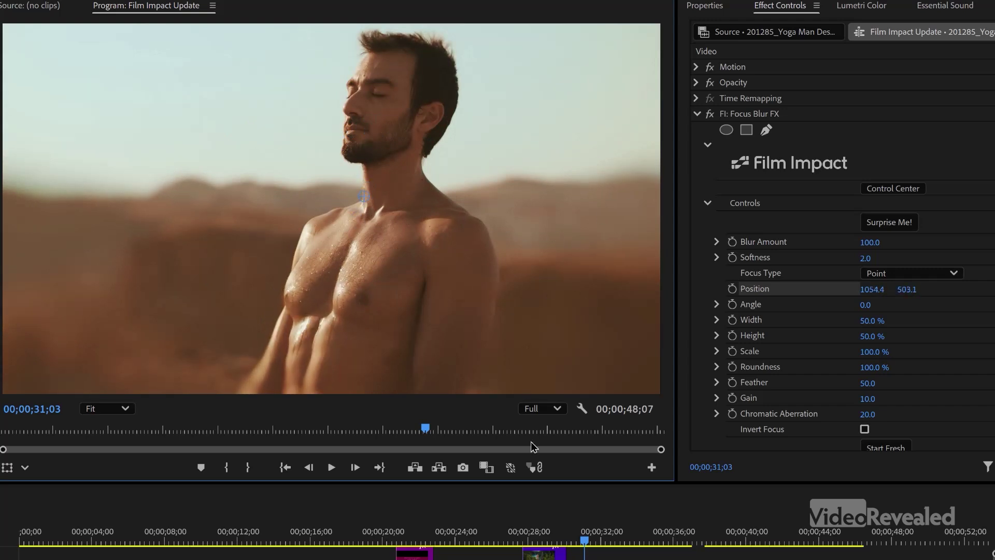
pyautogui.press('space')
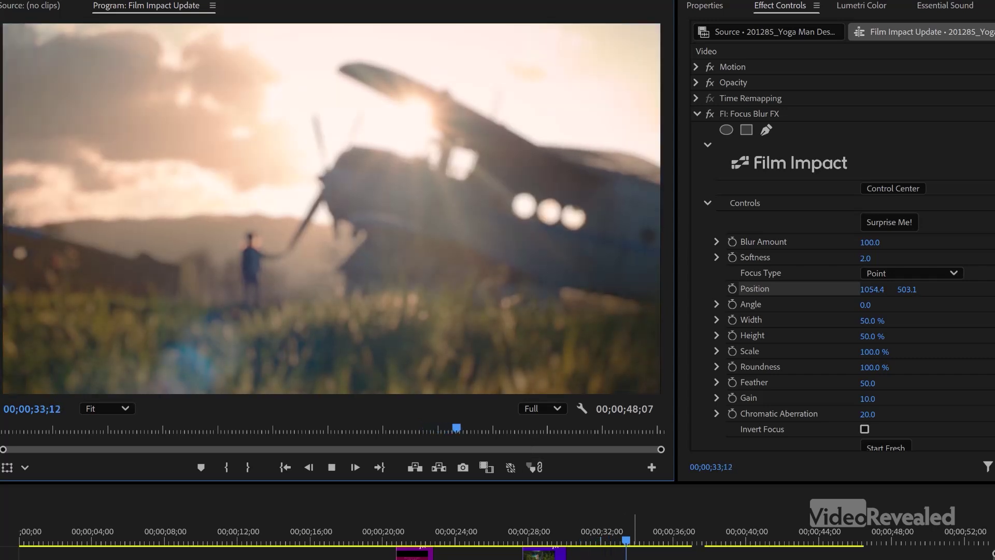
pyautogui.click(627, 542)
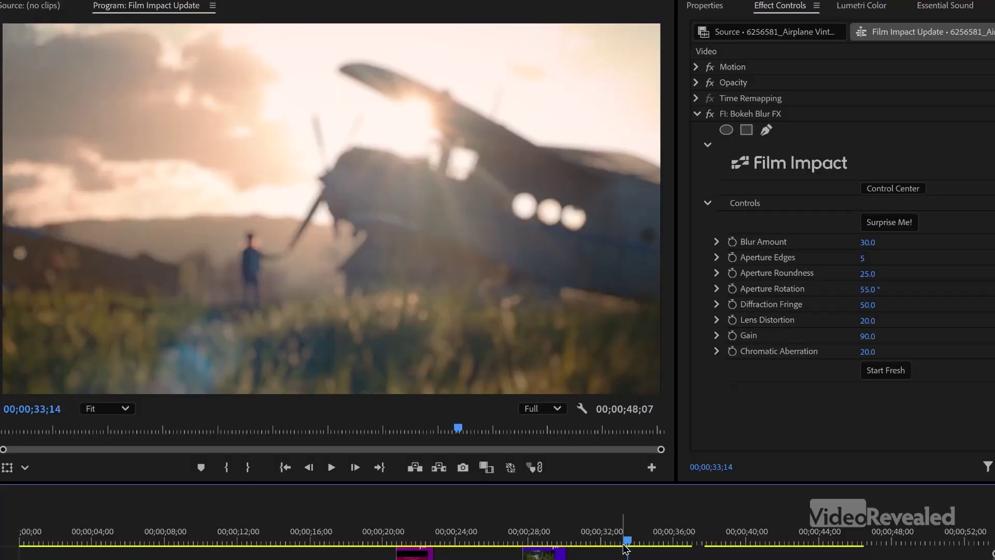
# Raise the airplane clip's Bokeh Blur FX Blur Amount to 53.0
pyautogui.moveTo(869, 244); pyautogui.dragTo(933, 242)
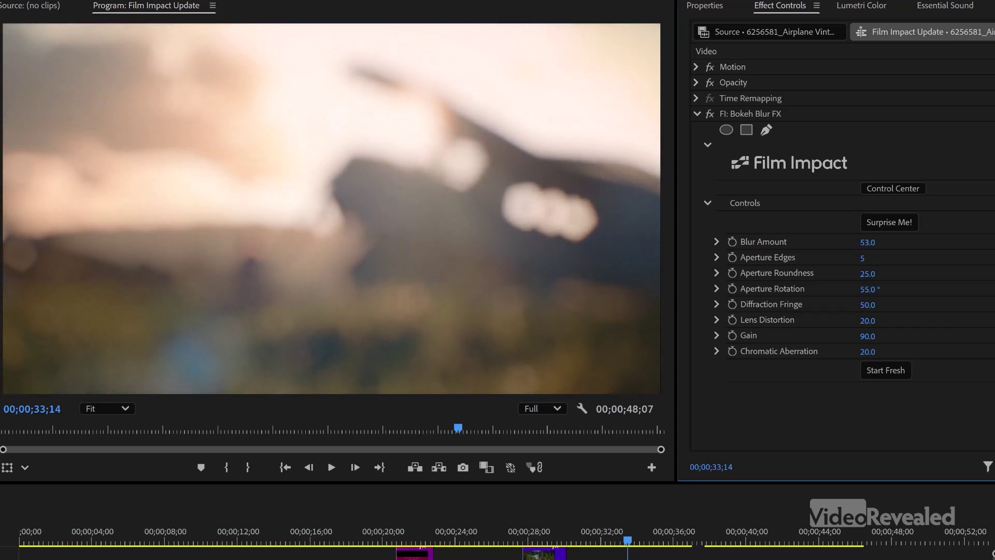
# Reshape the bokeh aperture: change the edge count, set Roundness 0 and Rotation 2°
pyautogui.moveTo(863, 258); pyautogui.dragTo(871, 258)
pyautogui.moveTo(868, 273); pyautogui.dragTo(850, 273)
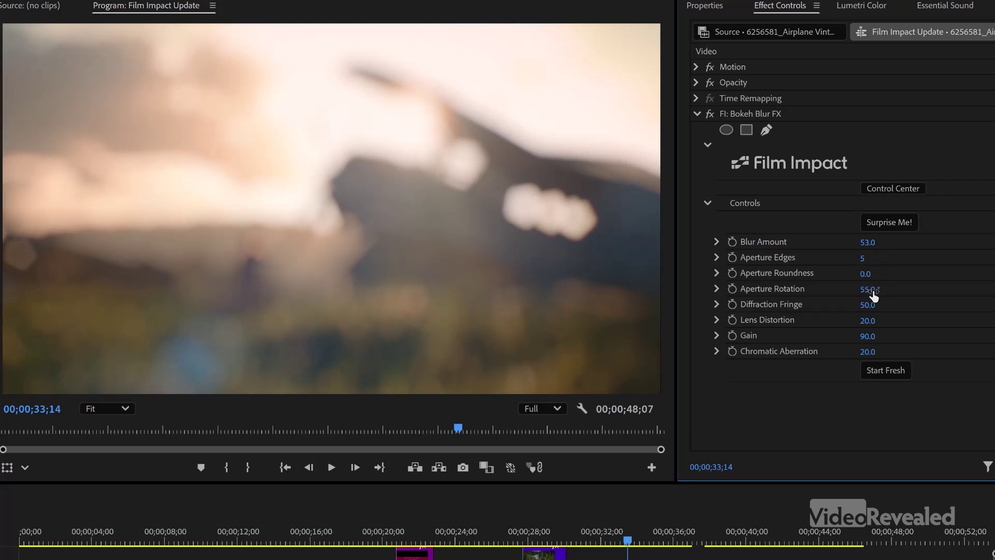
pyautogui.moveTo(874, 295); pyautogui.dragTo(850, 306)
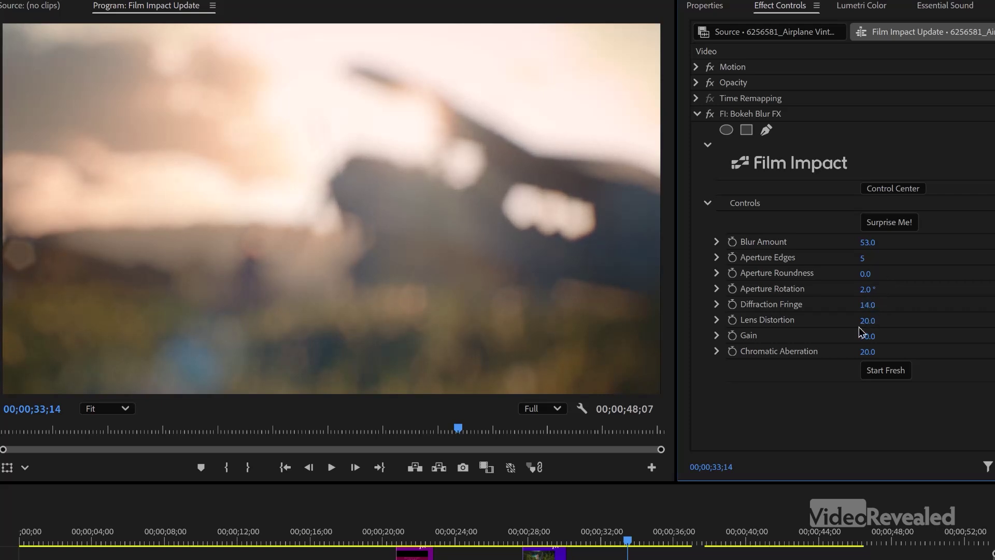
# Set Distortion to 58 and Gain to 82, return Blur Amount to 0, then play
pyautogui.moveTo(867, 326); pyautogui.dragTo(909, 325)
pyautogui.click(869, 336)
pyautogui.write('0')
pyautogui.press('Return')
pyautogui.moveTo(865, 336); pyautogui.dragTo(902, 336)
pyautogui.moveTo(875, 249); pyautogui.dragTo(850, 242)
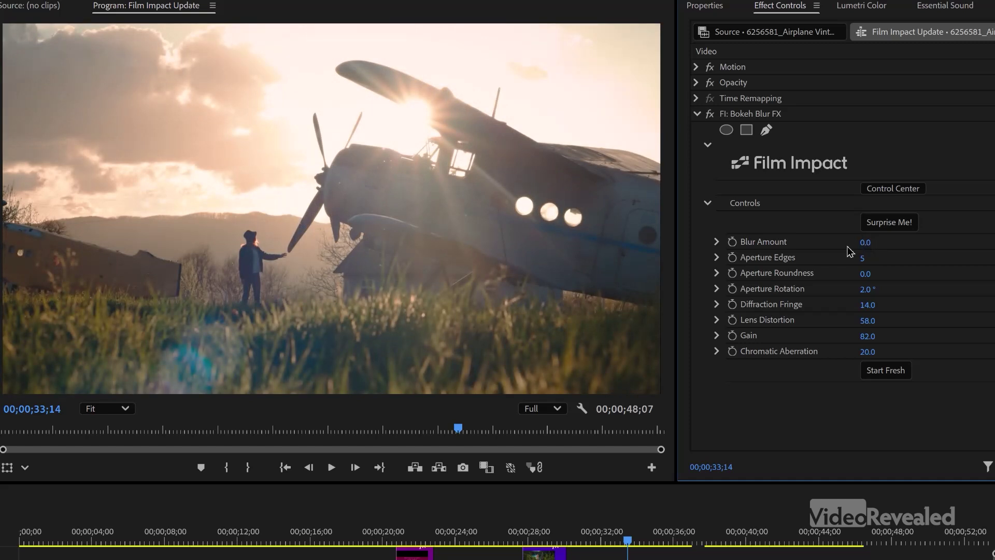
pyautogui.press('space')
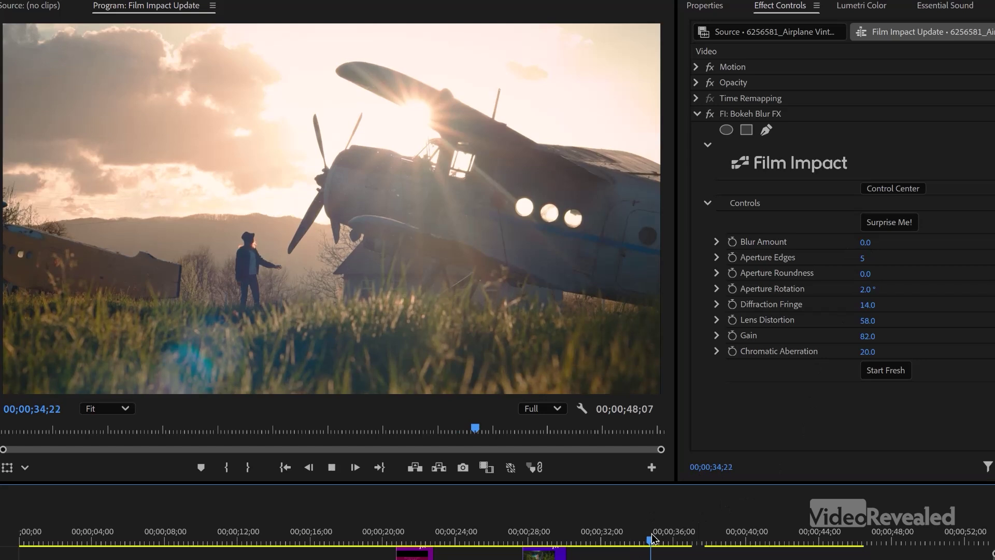
# Stop on the portrait clip, select it, and toggle Wonder Glow FX off and on to compare
pyautogui.press('space')
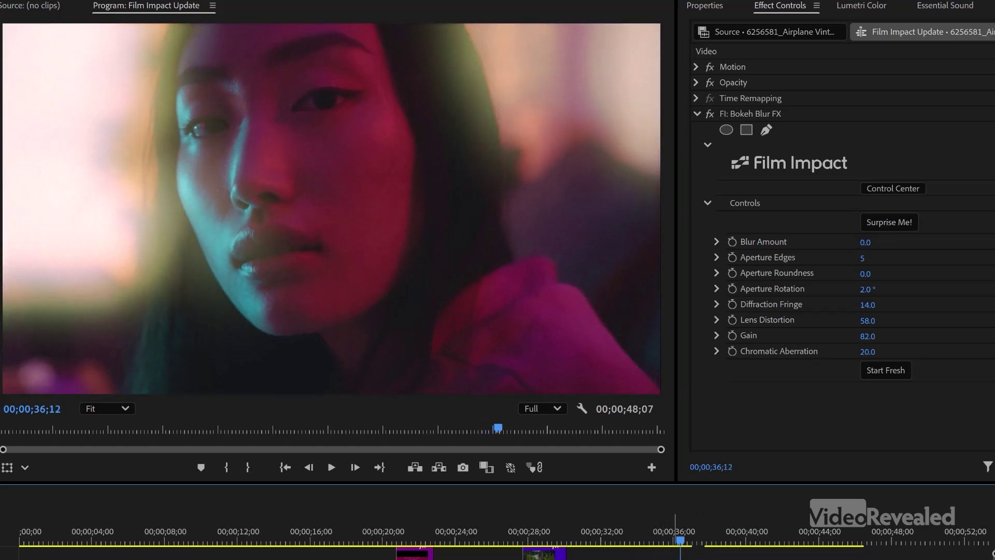
pyautogui.hotkey('ctrl', 'shift', 'a')
pyautogui.press('d')
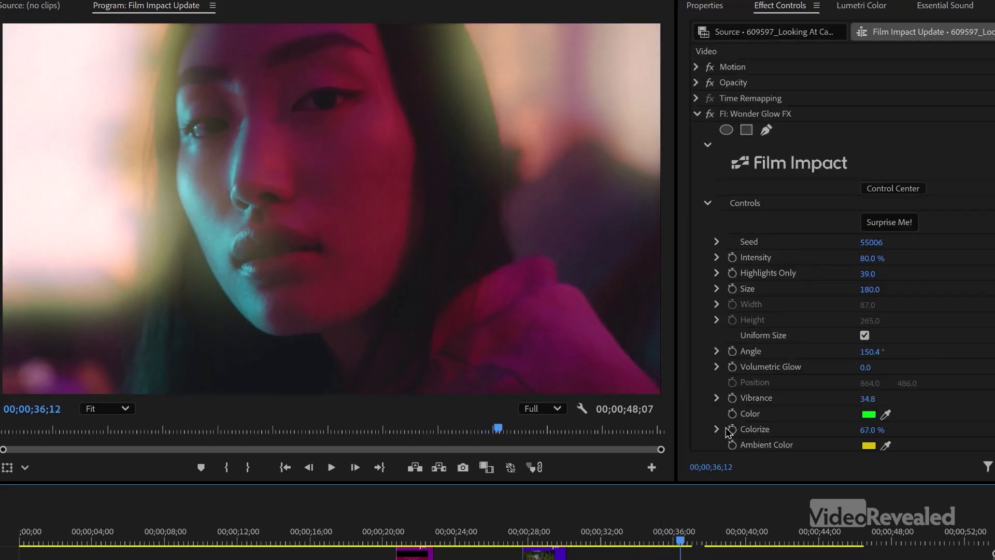
pyautogui.click(710, 115)
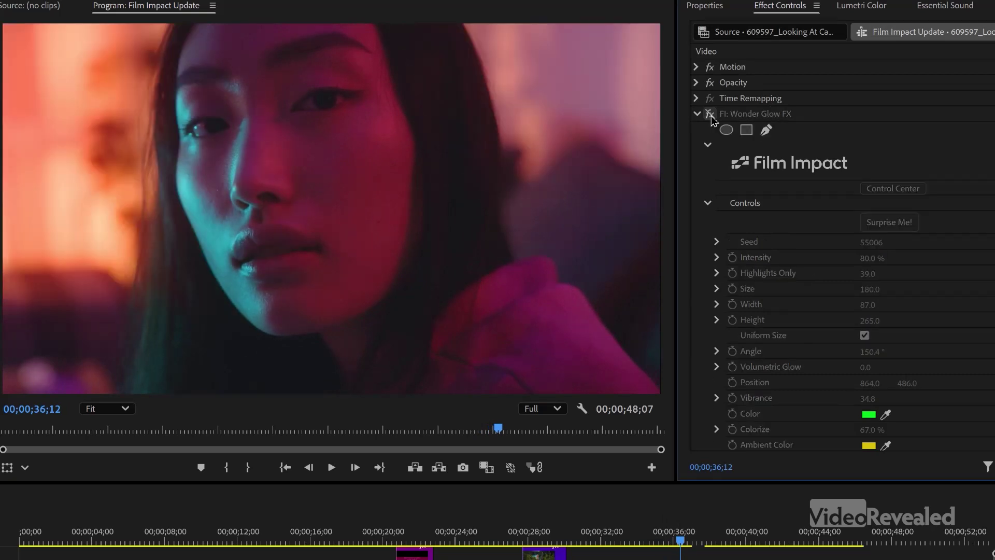
pyautogui.click(711, 115)
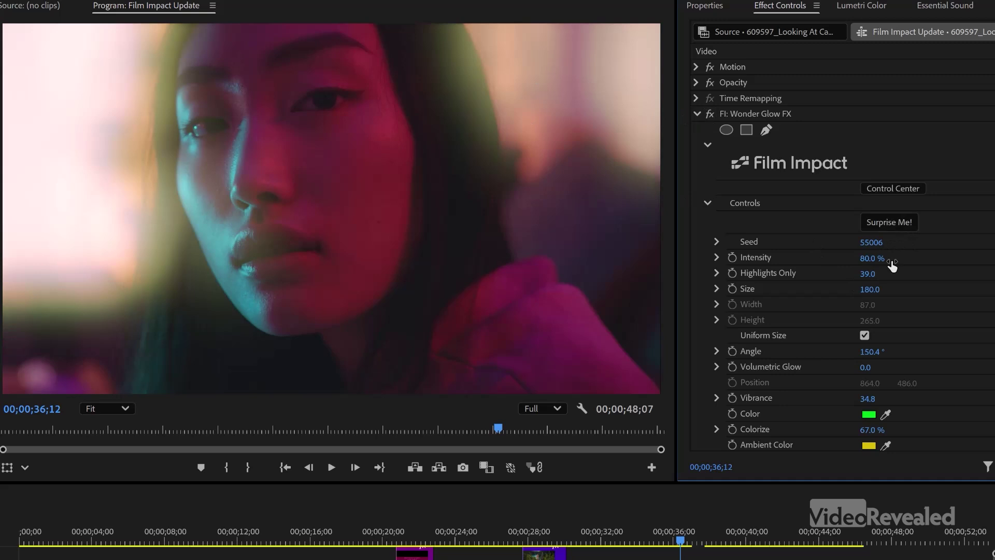
# Increase the glow Intensity, reduce its Height with size unlinked, and change the Angle
pyautogui.moveTo(871, 259); pyautogui.dragTo(829, 279)
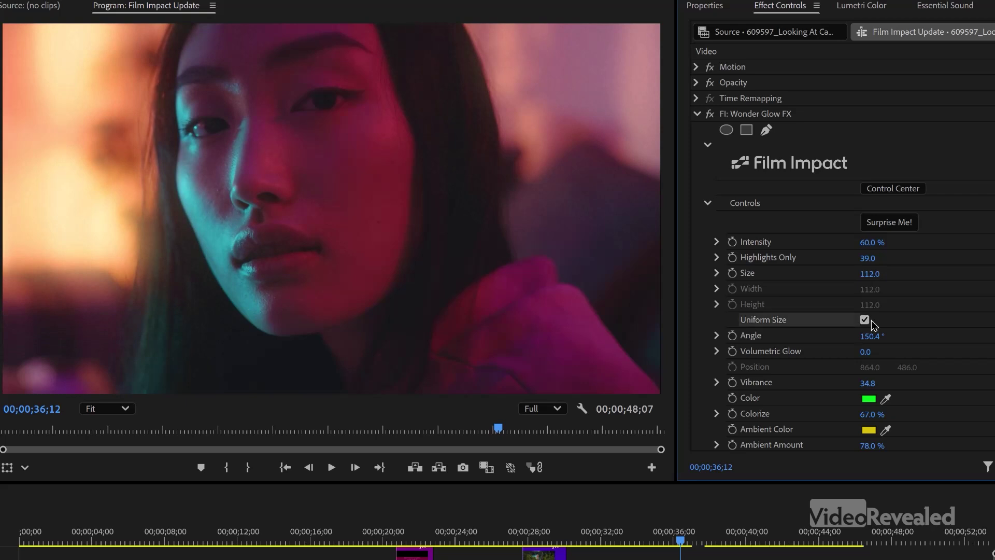
pyautogui.click(865, 320)
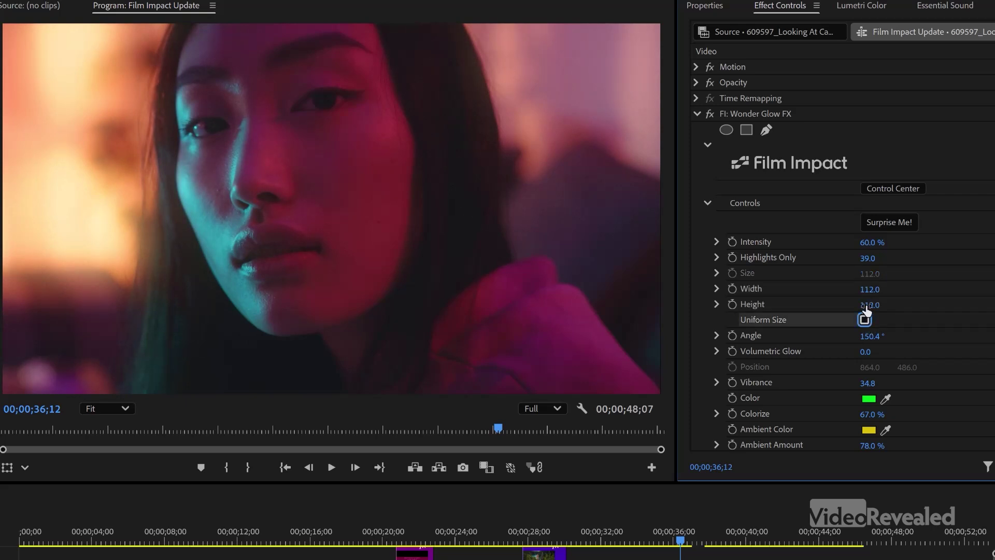
pyautogui.moveTo(867, 306); pyautogui.dragTo(846, 305)
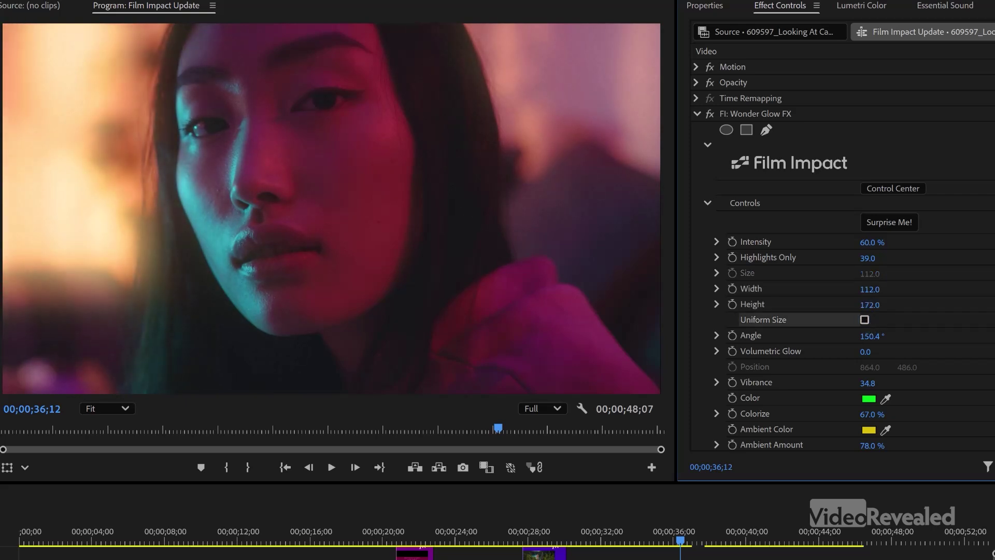
pyautogui.click(865, 320)
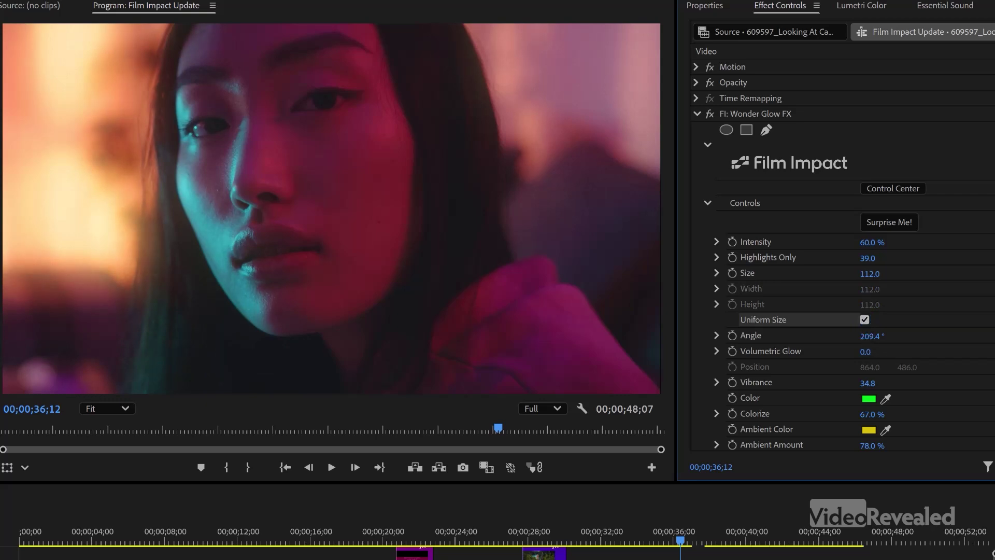
pyautogui.moveTo(871, 336); pyautogui.dragTo(892, 358)
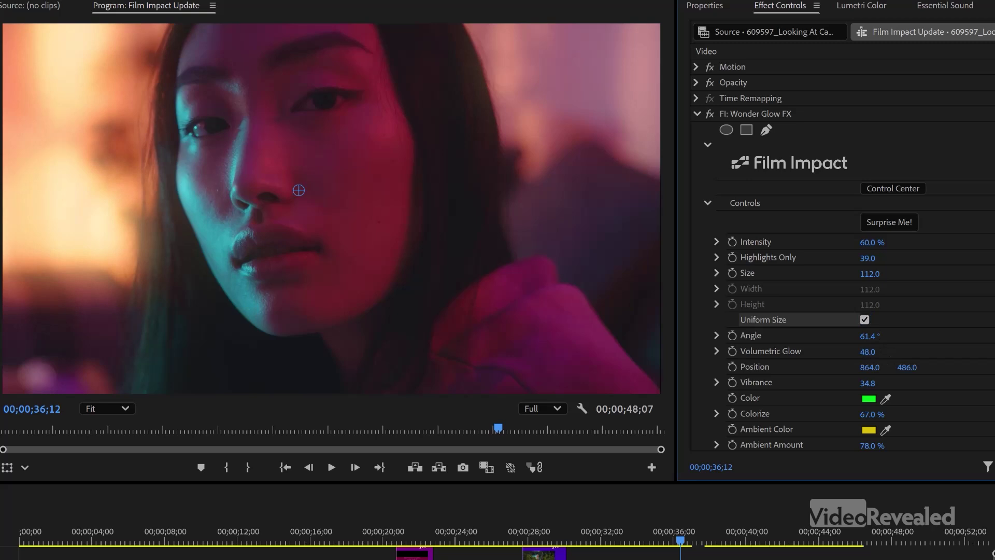
# Randomize the Wonder Glow with Surprise Me! twice for a green-and-purple glow, then play
pyautogui.click(900, 223)
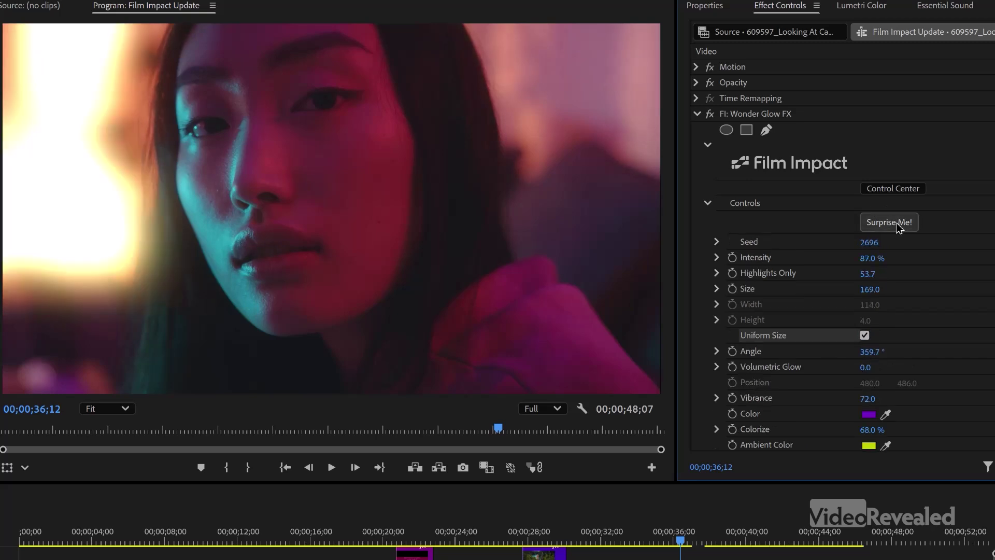
pyautogui.click(900, 223)
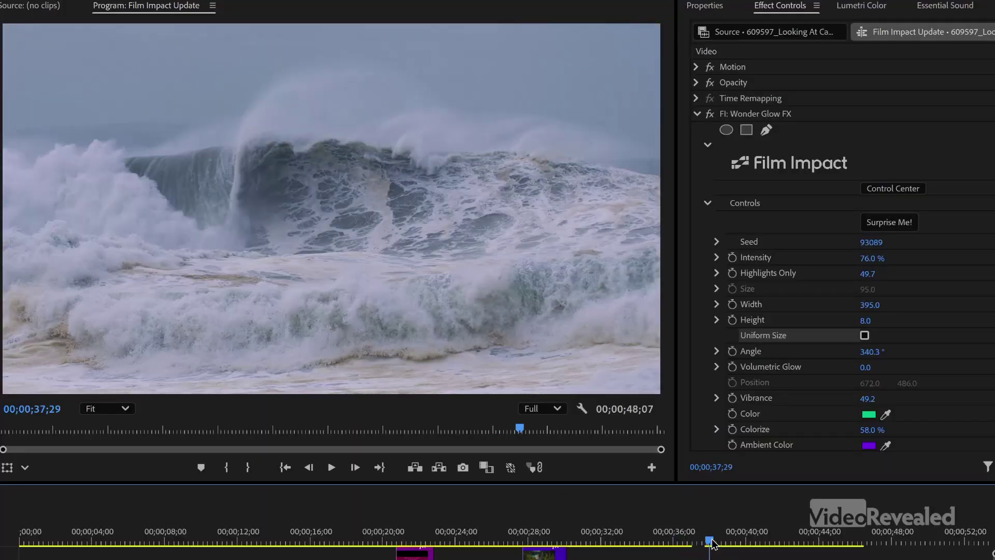
pyautogui.press('space')
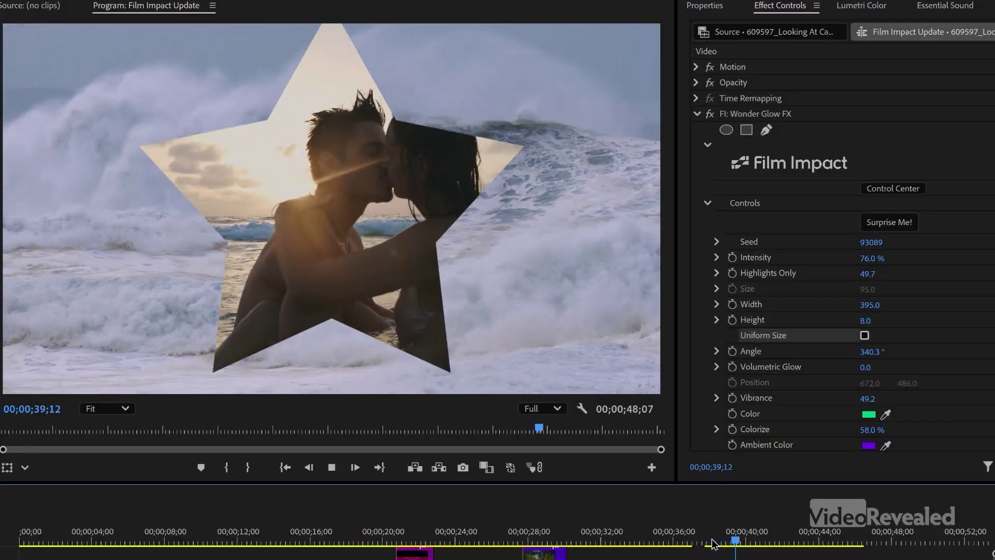
# Preview the Star Wipe Impacts transition into the beach clip and bring up its settings
pyautogui.moveTo(738, 531)
pyautogui.mouseDown()
pyautogui.moveTo(711, 532)
pyautogui.moveTo(744, 536)
pyautogui.mouseUp()
pyautogui.hotkey('shift', 'Left')
pyautogui.click(738, 557)
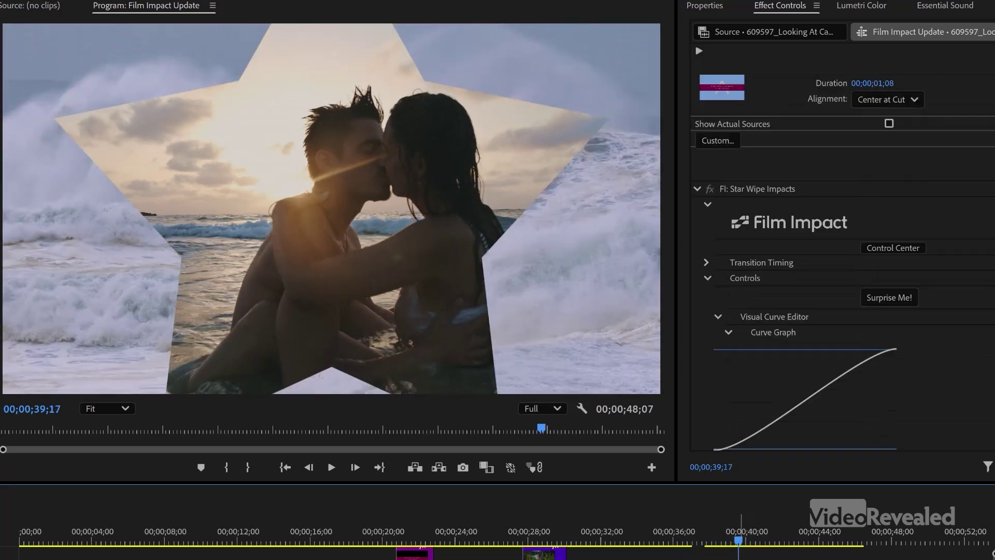
pyautogui.scroll(-5, 957, 288)
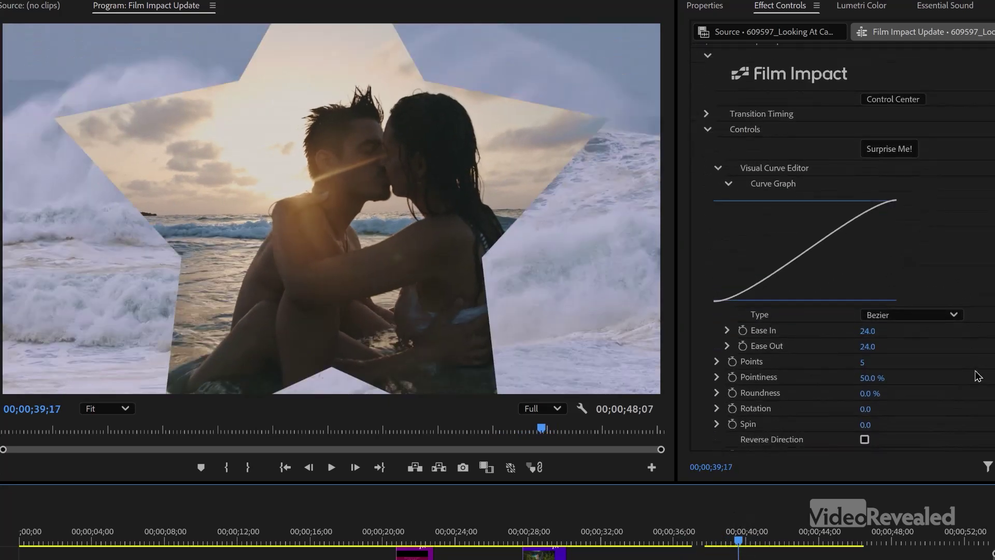
pyautogui.scroll(-1, 898, 304)
# Set star Points to 20 then adjust them, reduce Pointiness, and toggle Mirror
pyautogui.click(863, 304)
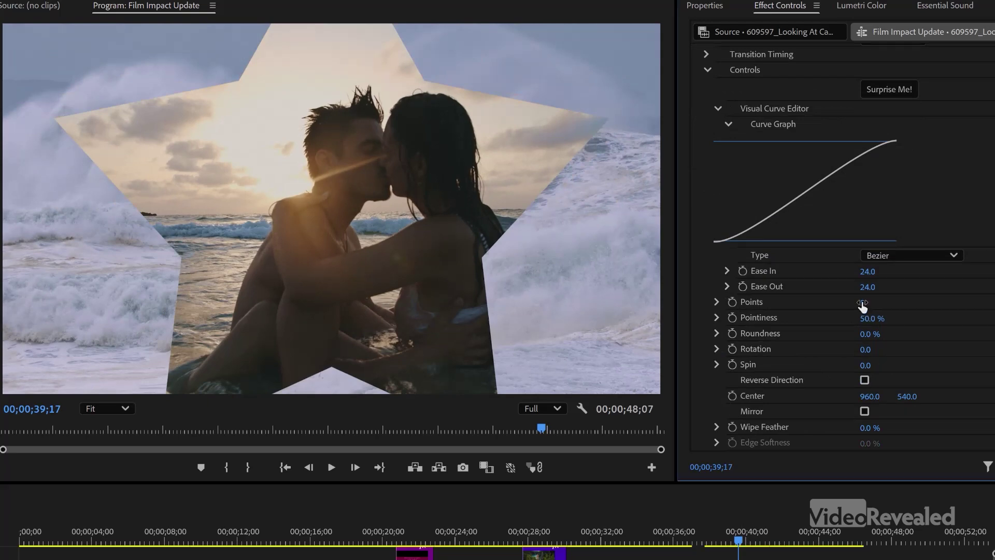
pyautogui.write('20')
pyautogui.press('Return')
pyautogui.moveTo(864, 302)
pyautogui.mouseDown()
pyautogui.moveTo(834, 303)
pyautogui.moveTo(853, 303)
pyautogui.moveTo(864, 318)
pyautogui.mouseUp()
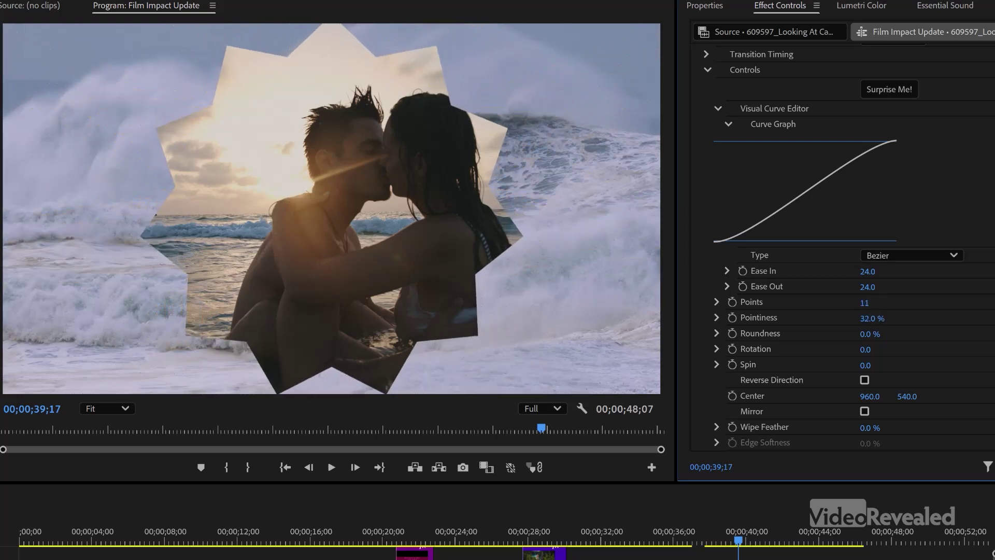
pyautogui.moveTo(873, 318); pyautogui.dragTo(876, 396)
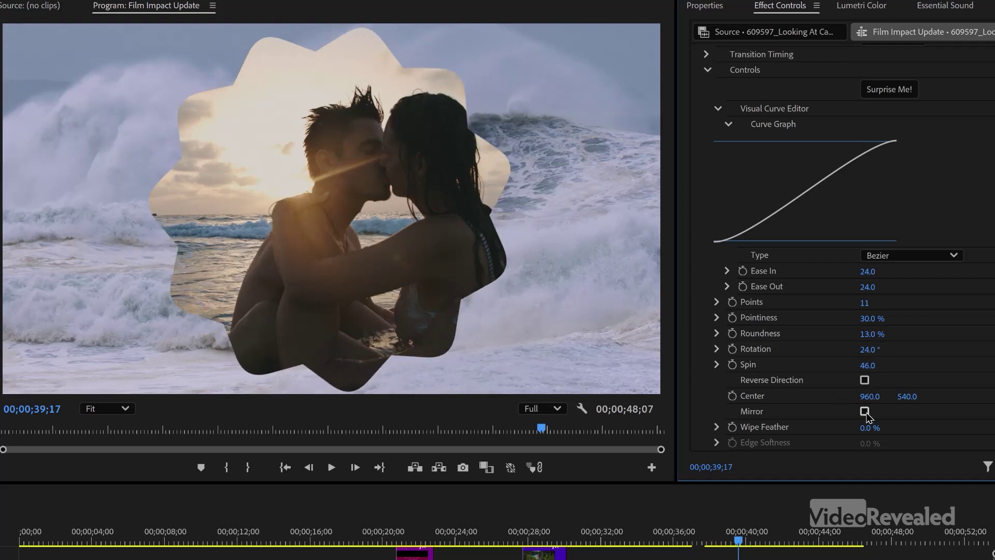
pyautogui.click(866, 412)
pyautogui.click(864, 412)
# Randomize the star wipe repeatedly until a magenta seven-point mirrored wipe, previewing it into the beach shot
pyautogui.moveTo(735, 539)
pyautogui.mouseDown()
pyautogui.moveTo(725, 539)
pyautogui.moveTo(757, 538)
pyautogui.moveTo(742, 537)
pyautogui.mouseUp()
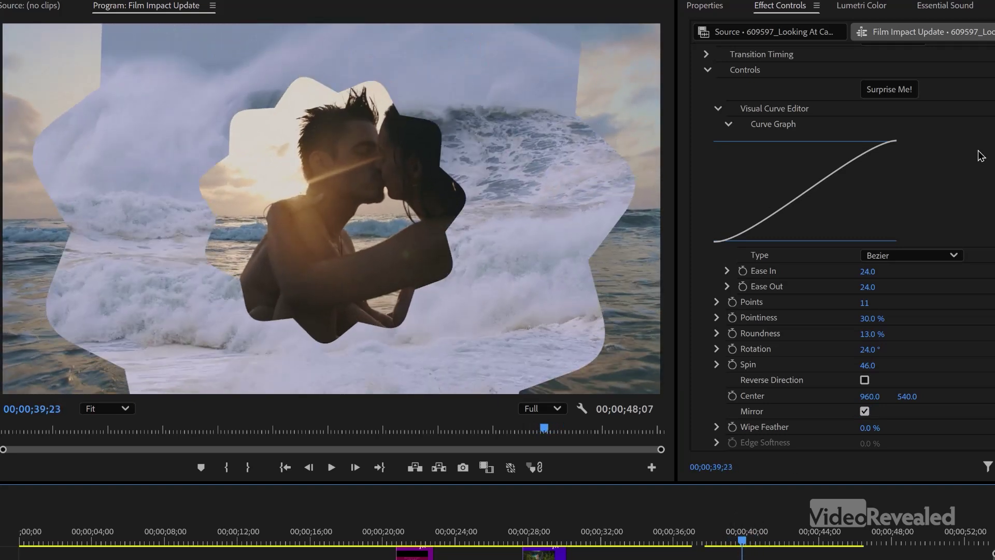
pyautogui.scroll(-1, 976, 210)
pyautogui.click(884, 76)
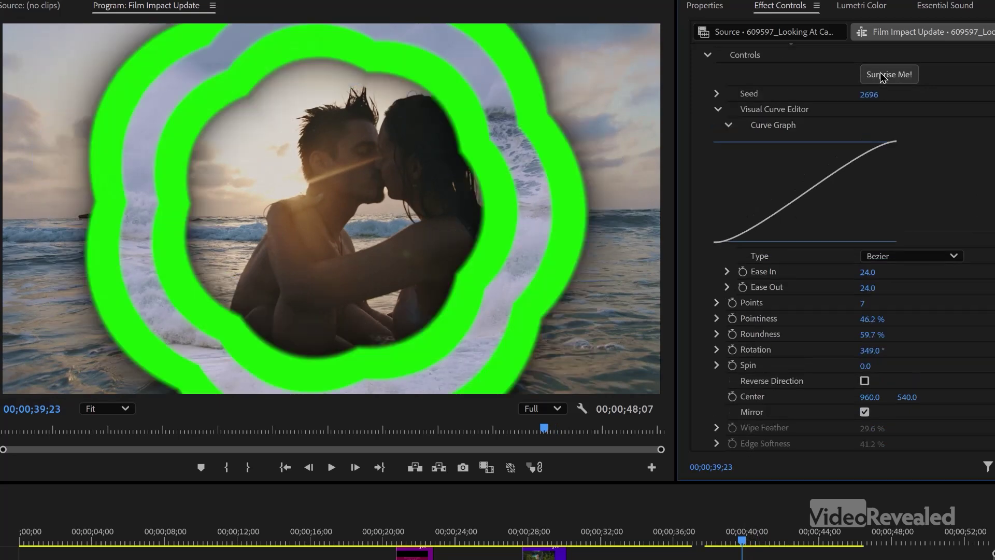
pyautogui.click(885, 76)
pyautogui.click(885, 76)
pyautogui.click(884, 76)
pyautogui.click(884, 77)
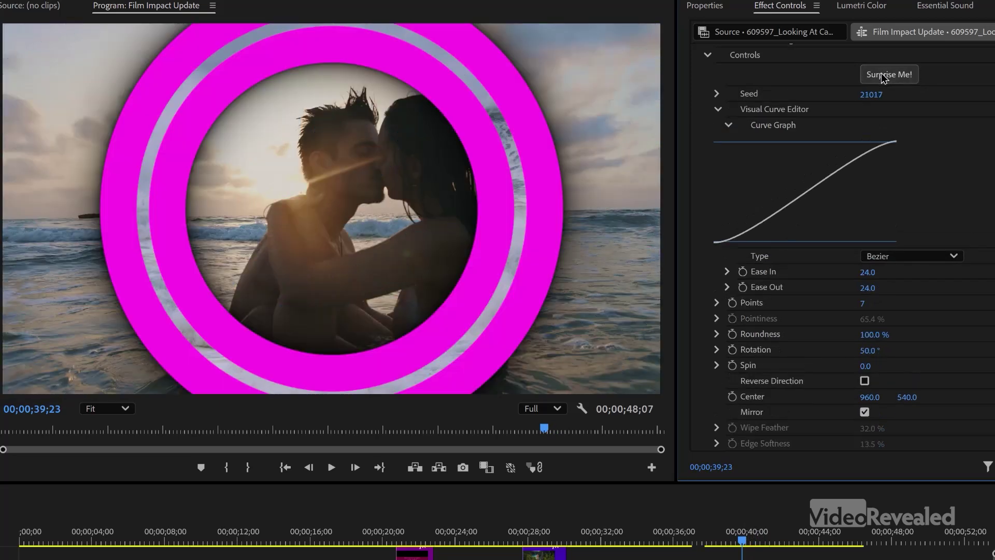
pyautogui.click(884, 76)
pyautogui.click(884, 76)
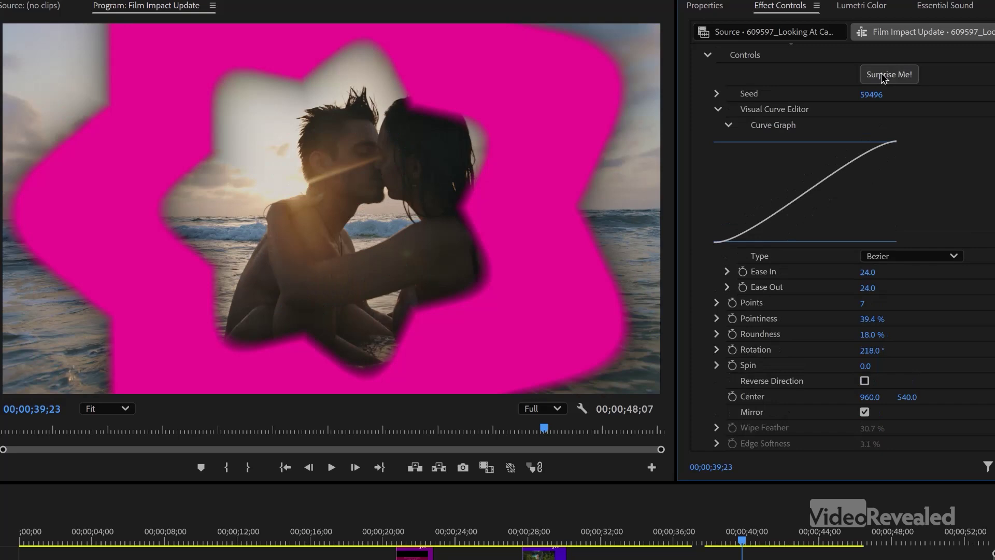
pyautogui.moveTo(744, 542); pyautogui.dragTo(767, 549)
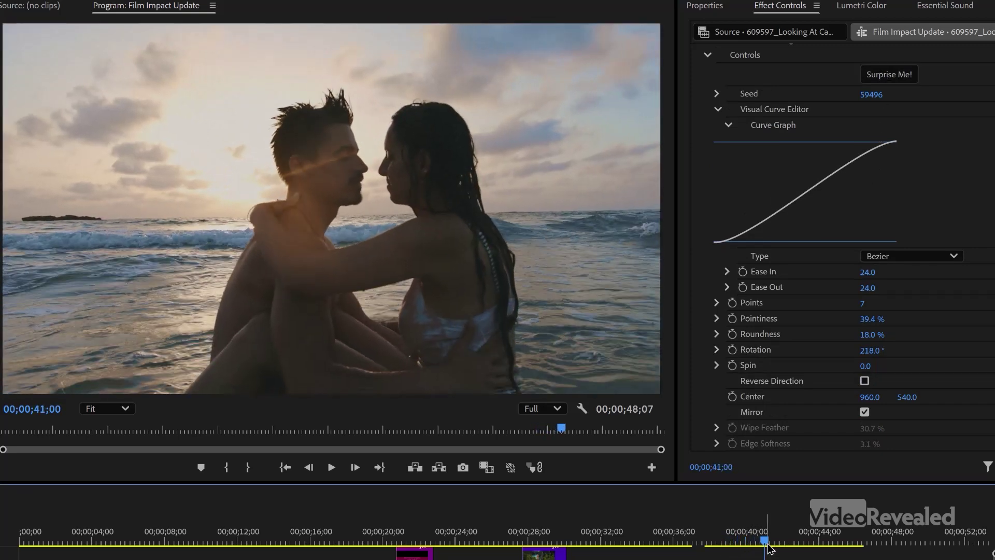
pyautogui.moveTo(761, 555); pyautogui.dragTo(794, 551)
# Adjust the Film Roll Impacts Dissolve Time to 47% and scrub the transition near 41 seconds
pyautogui.scroll(5, 843, 248)
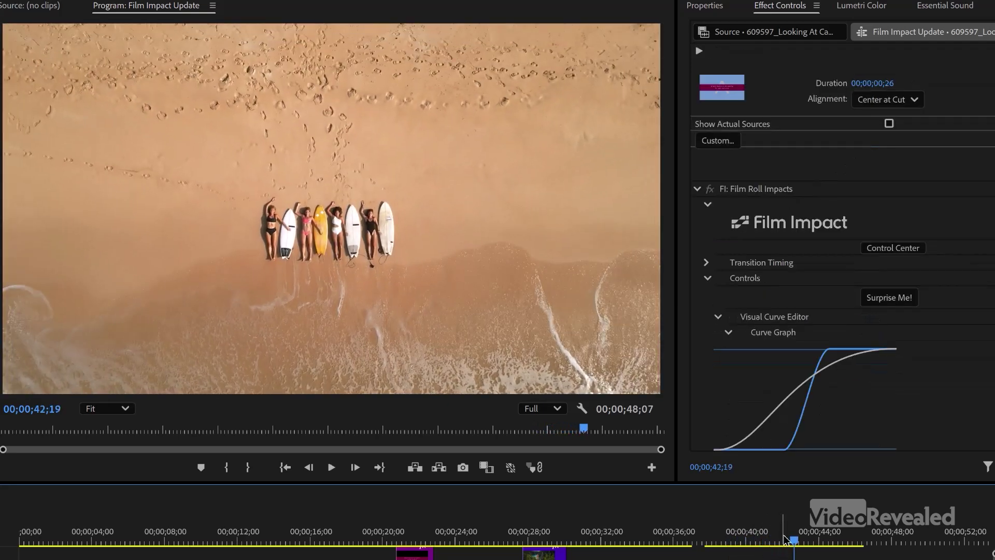
pyautogui.scroll(-2, 986, 150)
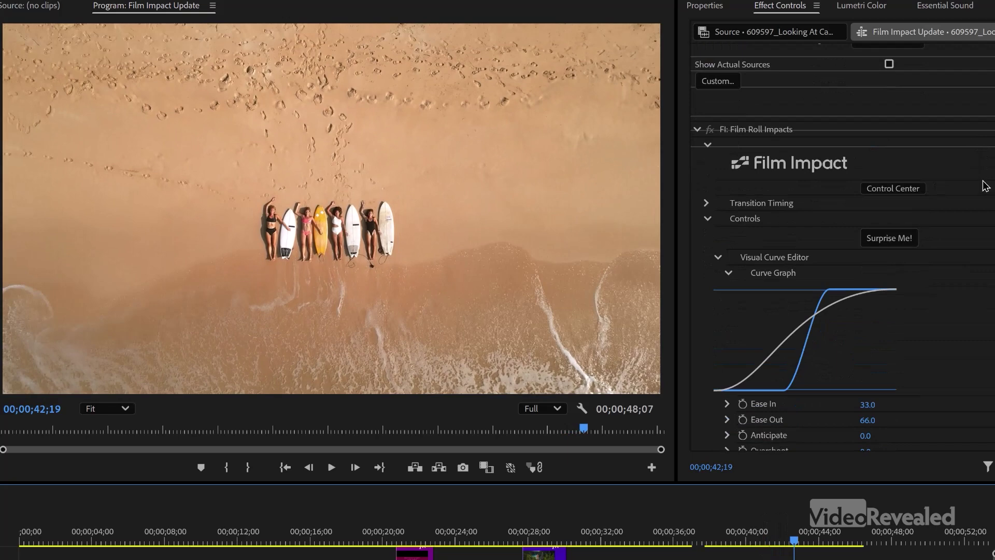
pyautogui.scroll(2, 985, 184)
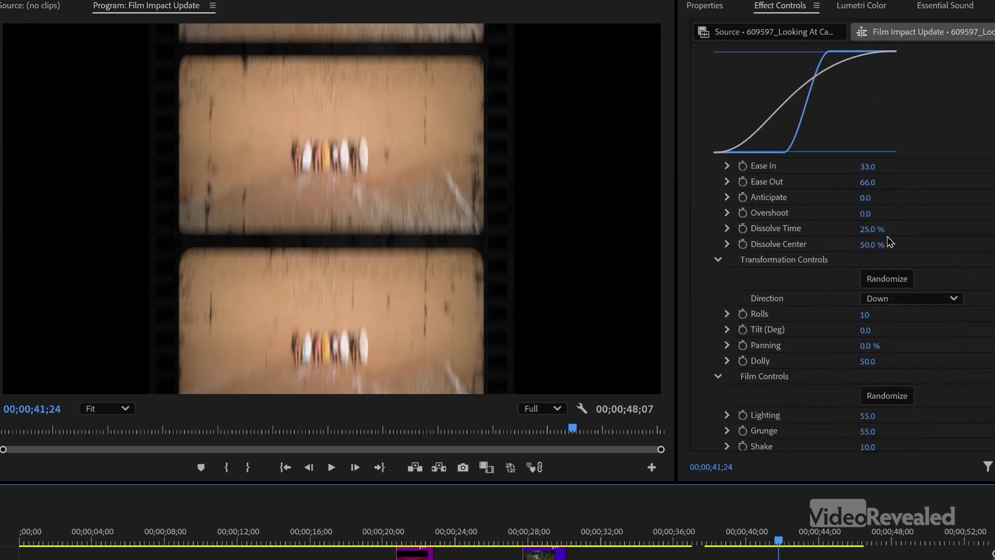
pyautogui.moveTo(873, 234); pyautogui.dragTo(892, 234)
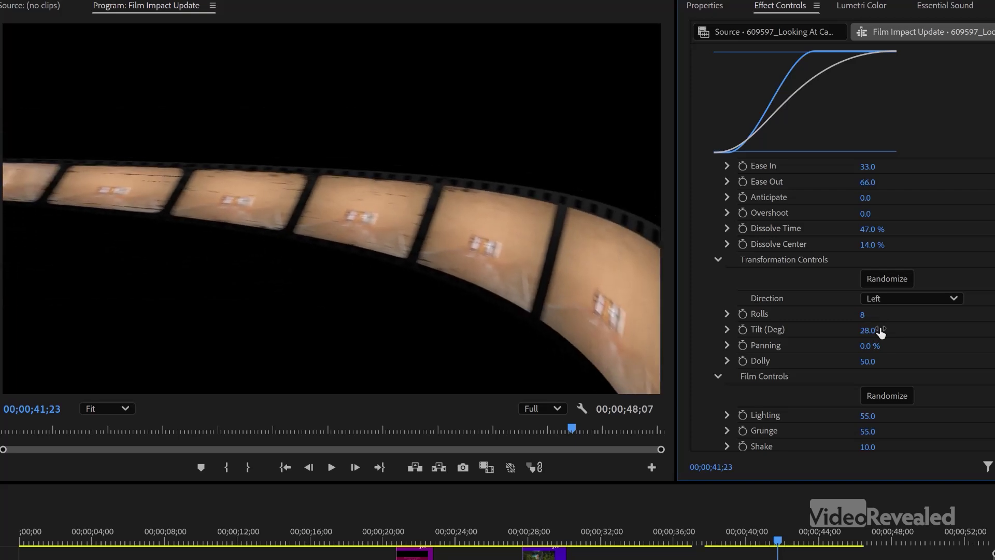
pyautogui.moveTo(772, 530)
pyautogui.mouseDown()
pyautogui.moveTo(781, 540)
pyautogui.moveTo(768, 545)
pyautogui.mouseUp()
# Play the film-strip transition, raise Lighting to 100, Grunge to 68 and Shake to 99, then replay
pyautogui.press('space')
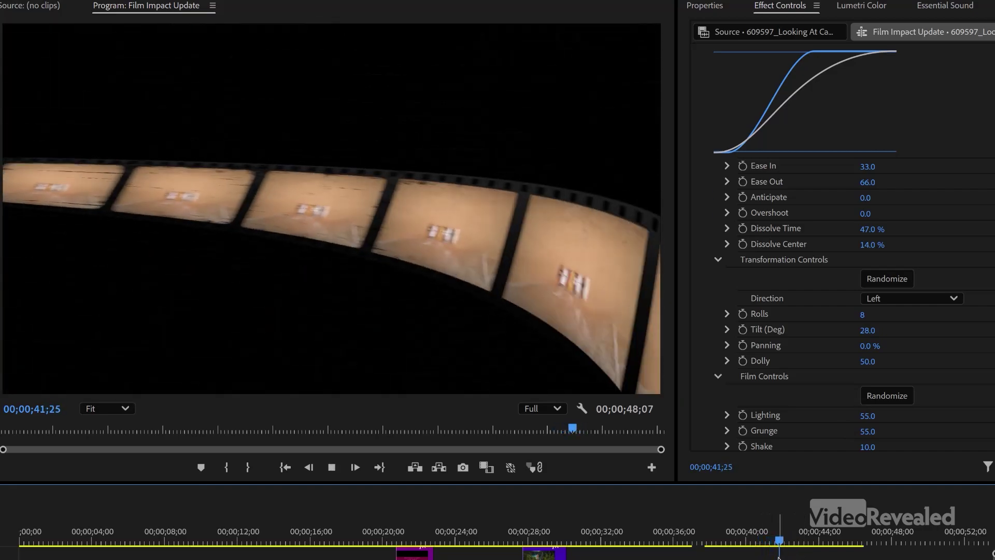
pyautogui.click(787, 551)
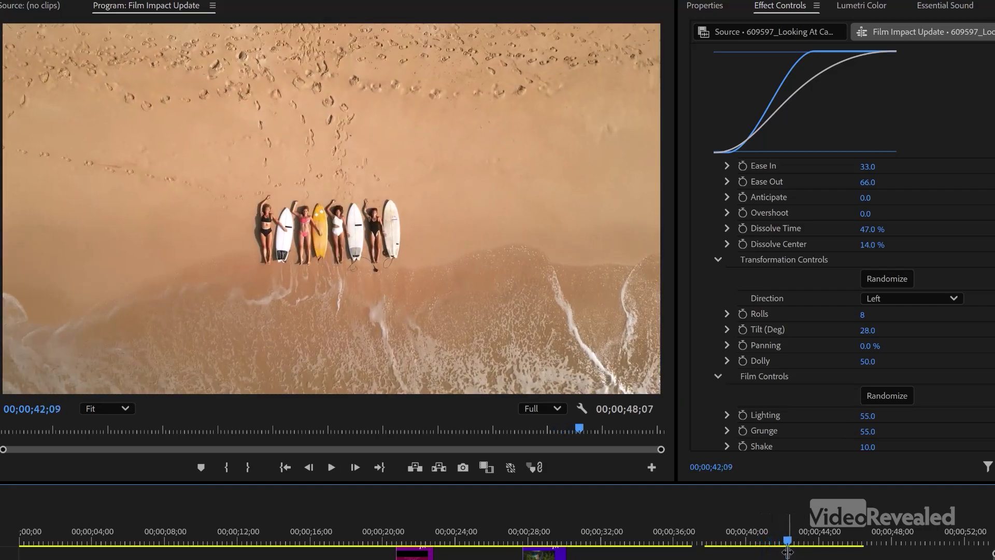
pyautogui.click(780, 542)
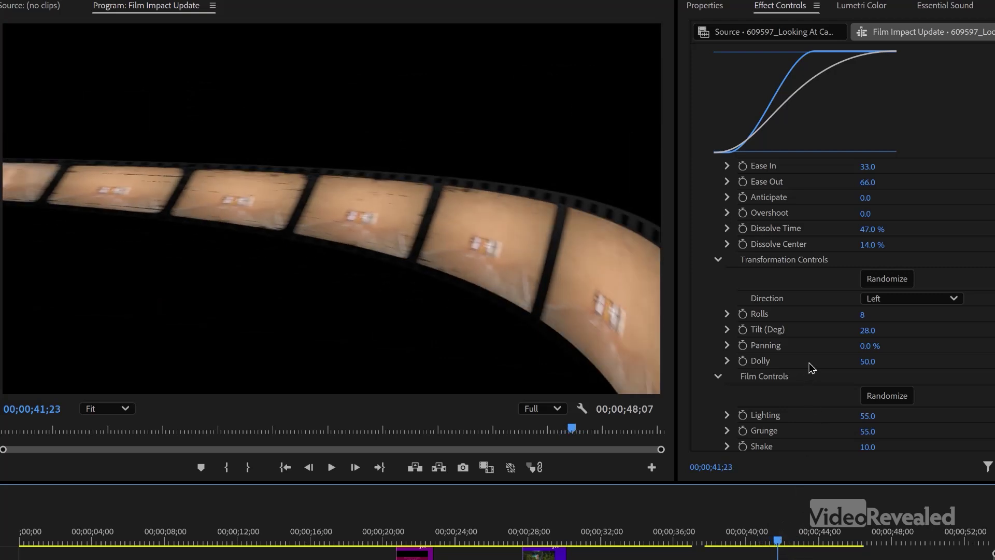
pyautogui.moveTo(869, 420); pyautogui.dragTo(899, 416)
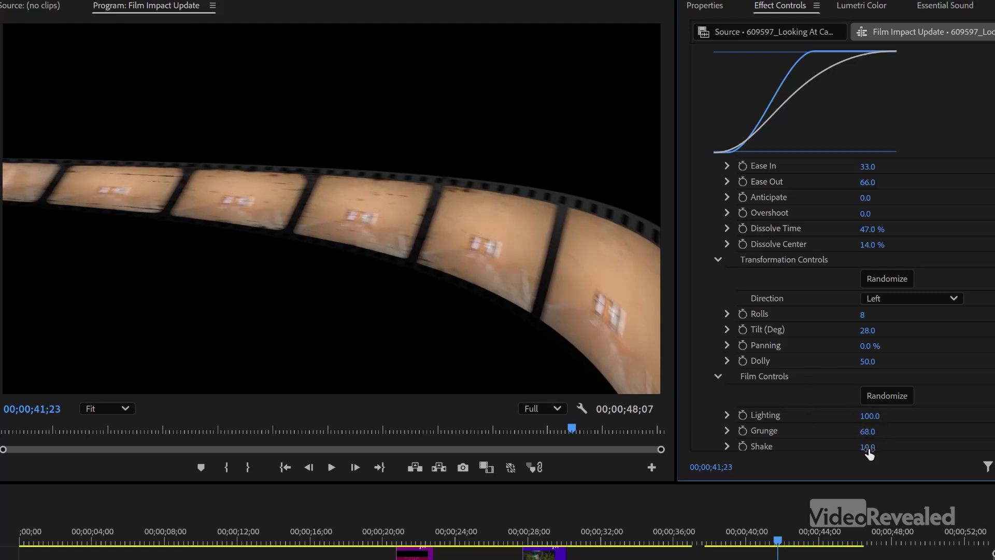
pyautogui.moveTo(867, 447); pyautogui.dragTo(892, 447)
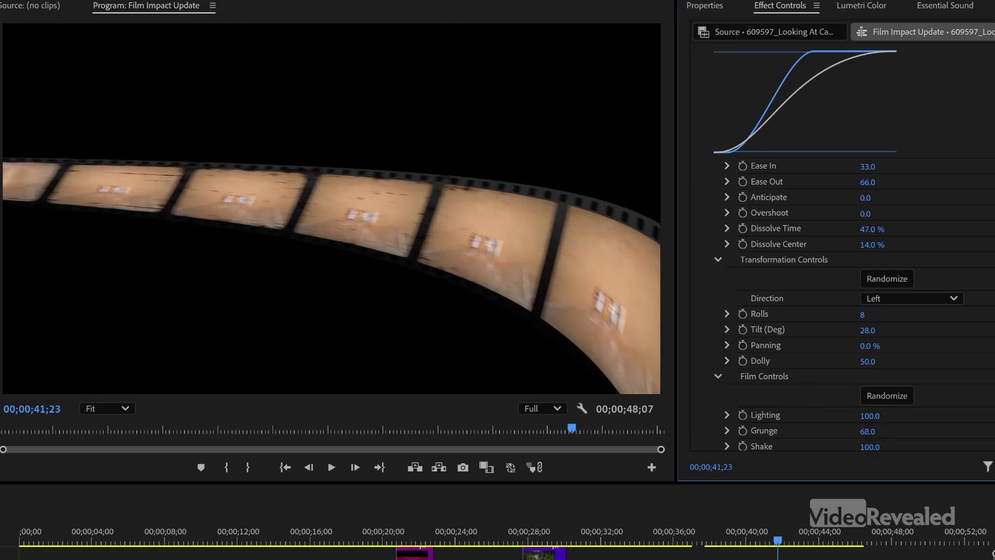
pyautogui.click(763, 544)
pyautogui.press('space')
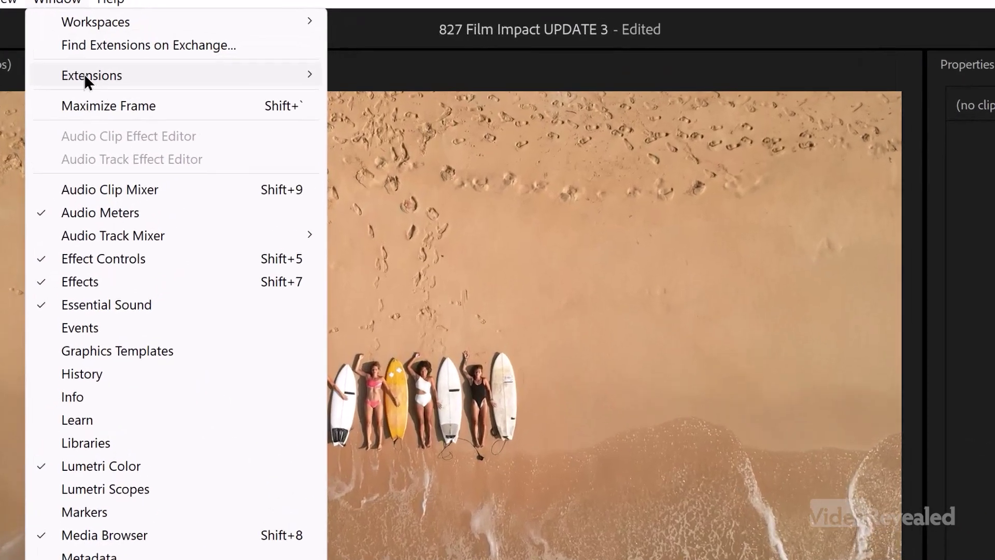
# Open the Film Impact Dashboard from Window > Extensions and scroll its effects to Motion FX
pyautogui.moveTo(250, 60)
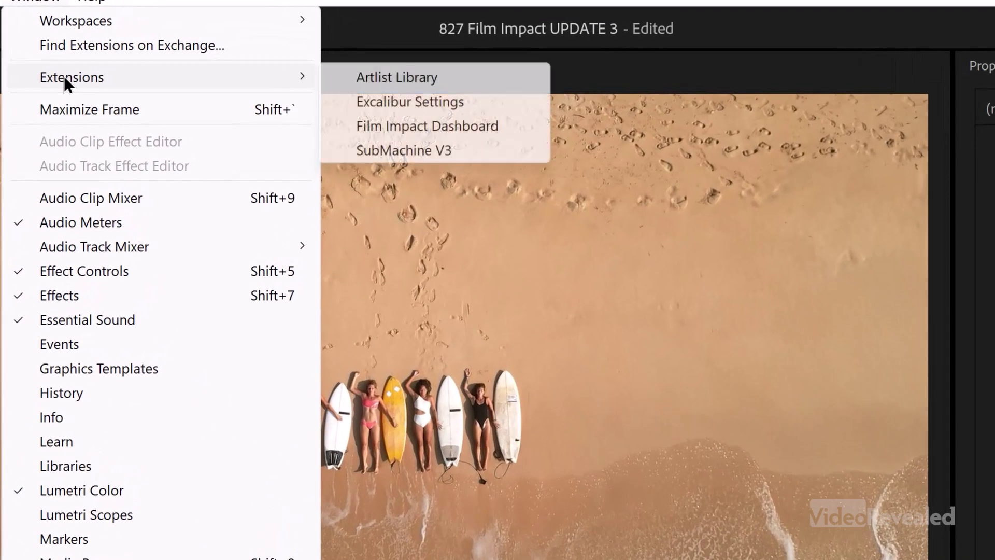
pyautogui.click(411, 127)
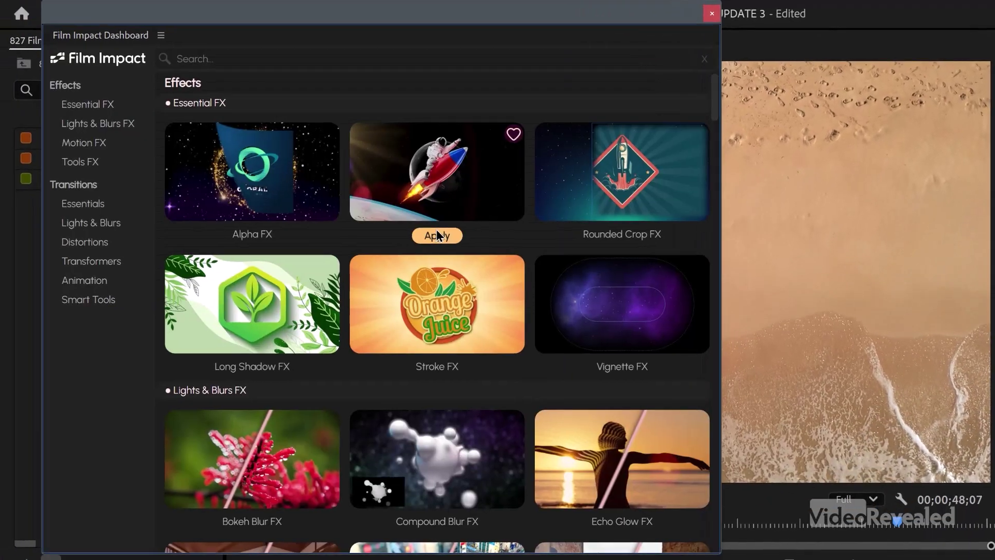
pyautogui.scroll(-2, 384, 205)
pyautogui.scroll(-4, 384, 205)
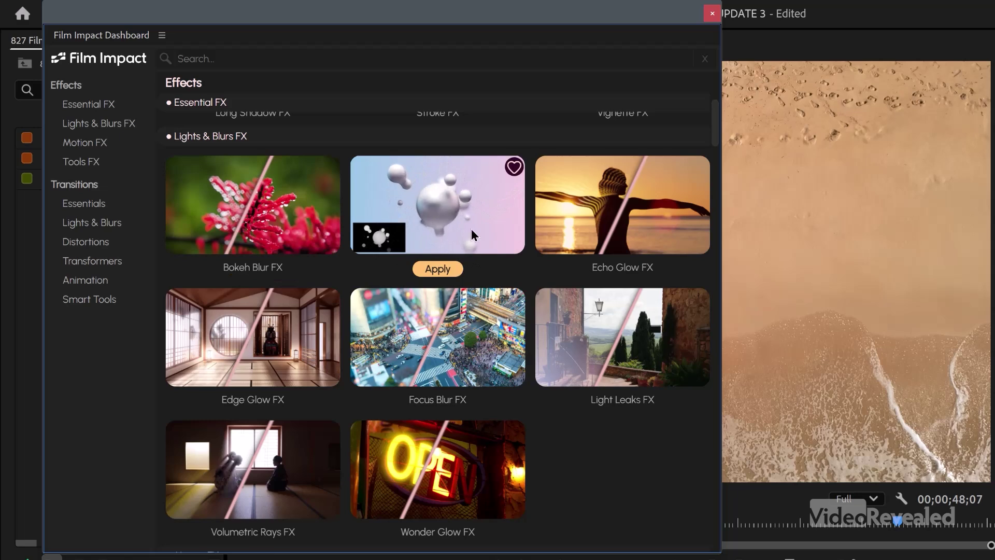
pyautogui.scroll(-10, 617, 231)
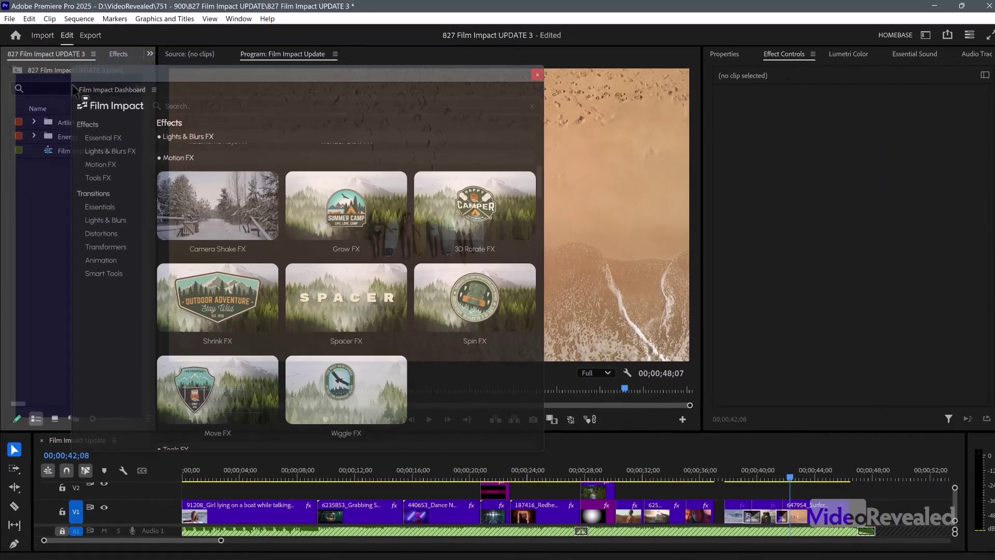
# Dock the Film Impact Dashboard into the right-hand panel group
pyautogui.moveTo(140, 80); pyautogui.dragTo(718, 163)
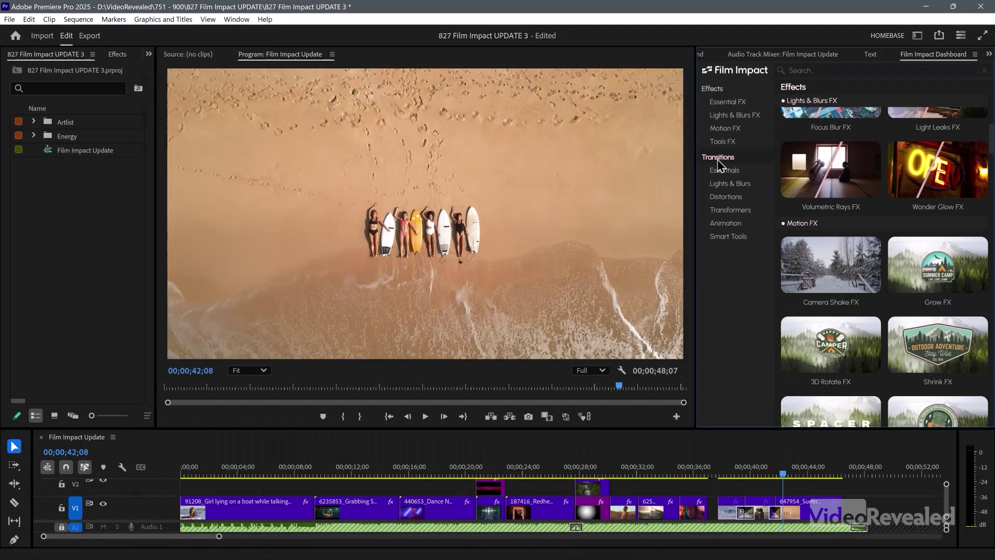
pyautogui.scroll(-10, 876, 184)
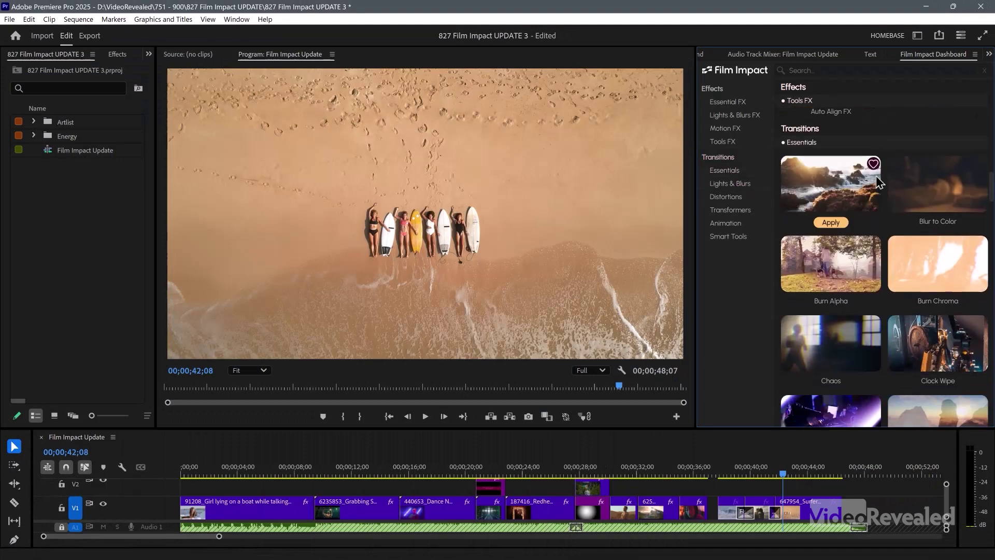
pyautogui.scroll(-6, 877, 207)
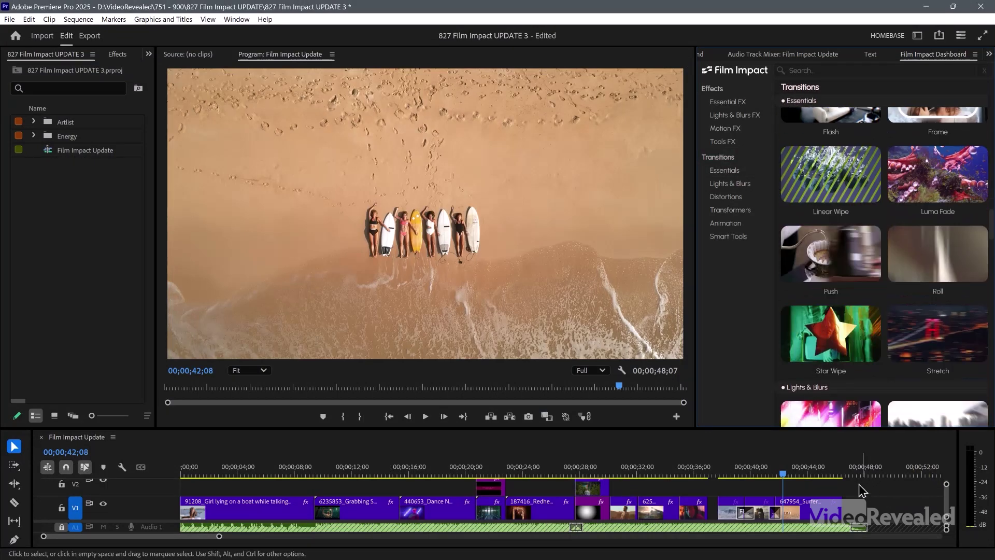
# Replace the surfer clip's transition with the Dashboard's Stretch transition and preview it
pyautogui.click(778, 513)
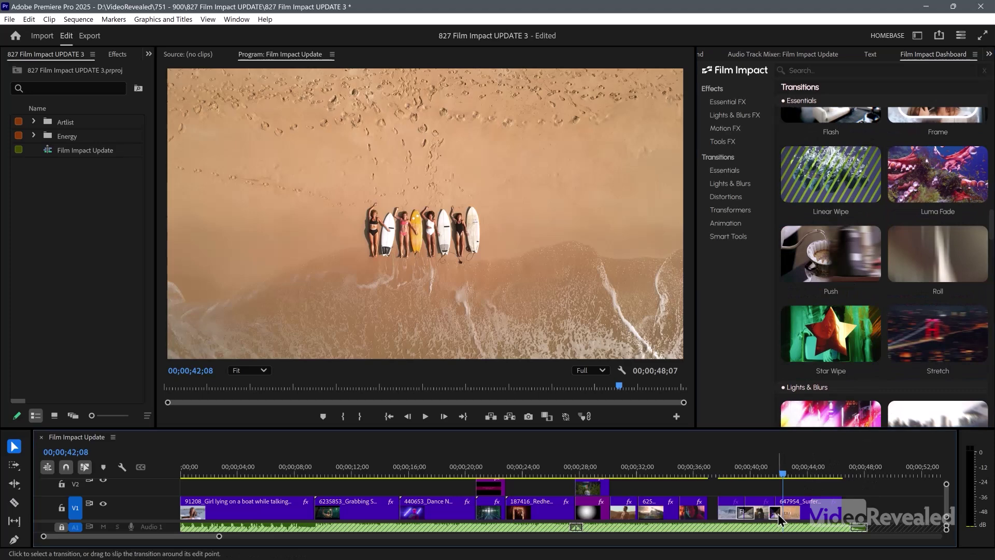
pyautogui.press('Delete')
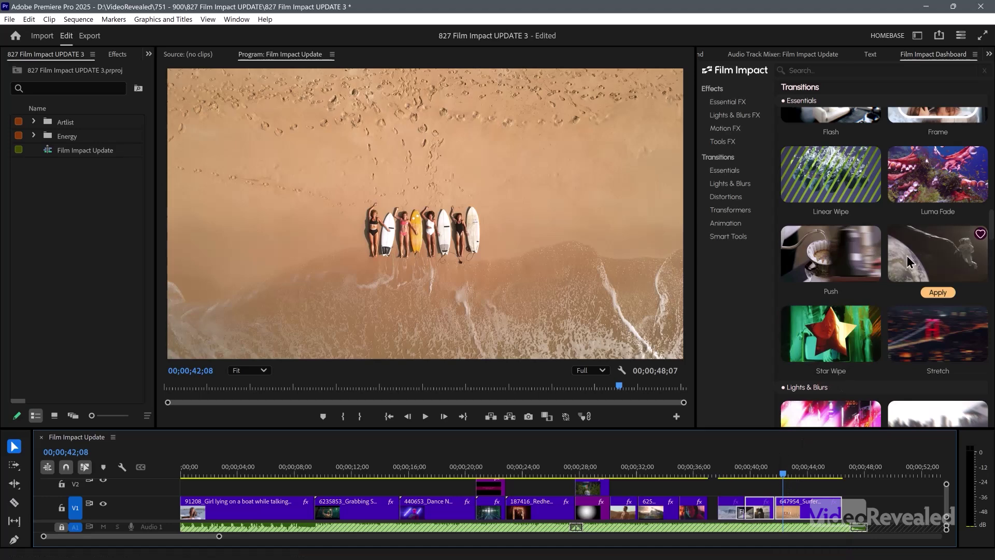
pyautogui.scroll(-2, 917, 267)
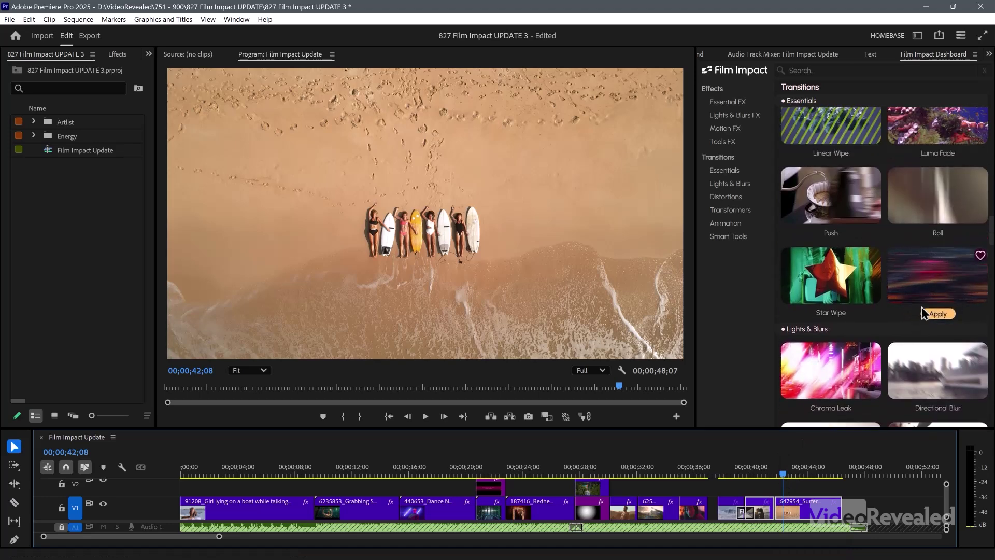
pyautogui.click(943, 315)
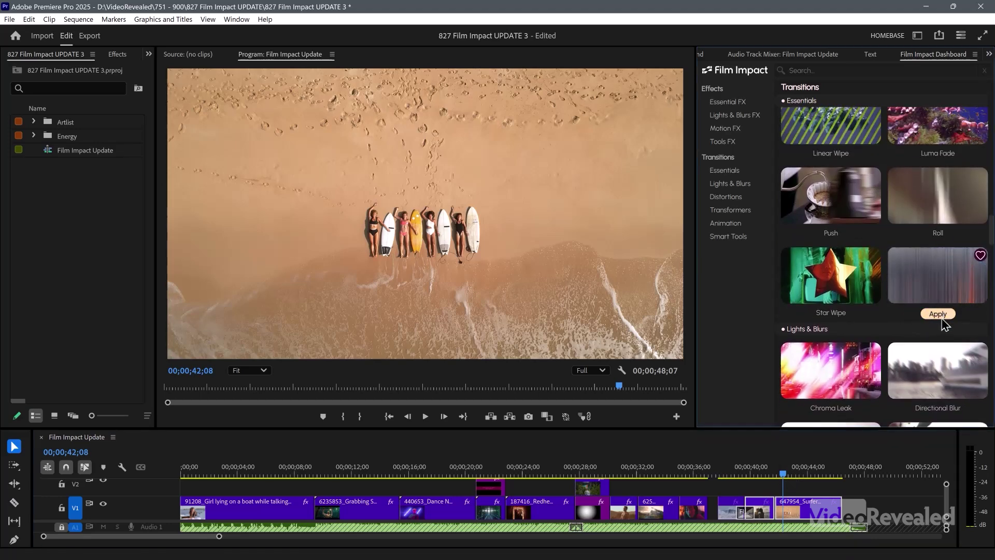
pyautogui.moveTo(782, 478); pyautogui.dragTo(804, 475)
# In the Effects panel, expand Video Effects, Film Impact Lights & Blurs FX and Essential FX, and browse them
pyautogui.scroll(-5, 876, 179)
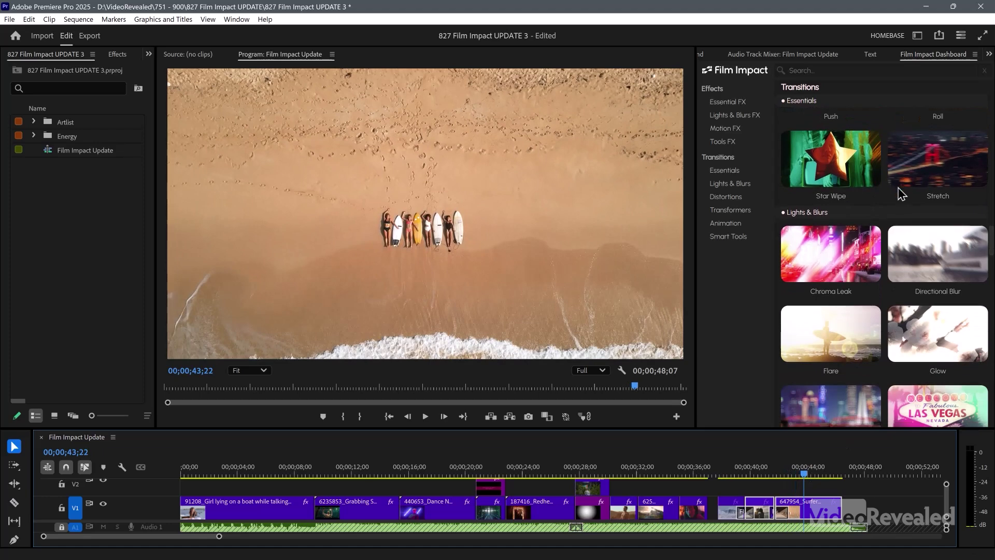
pyautogui.scroll(-5, 878, 196)
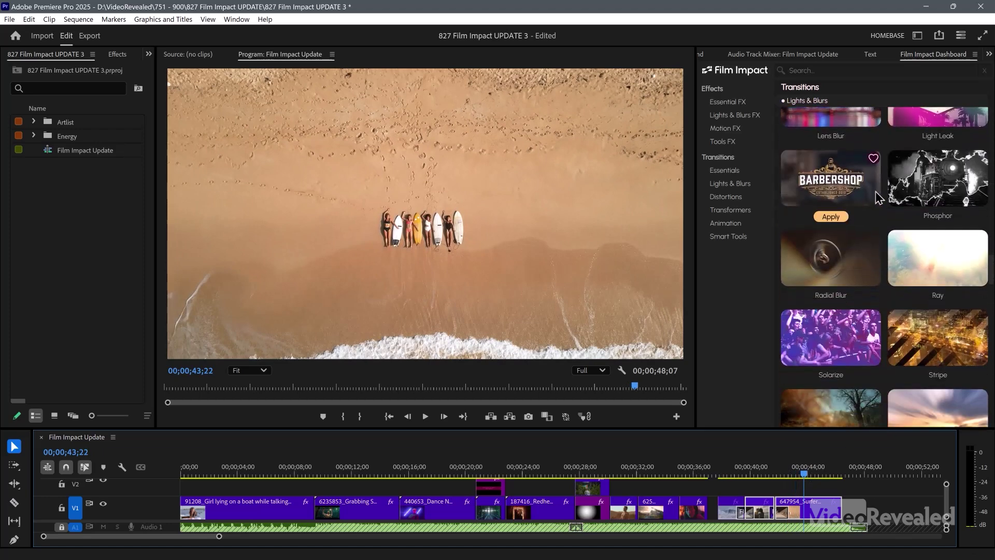
pyautogui.click(116, 55)
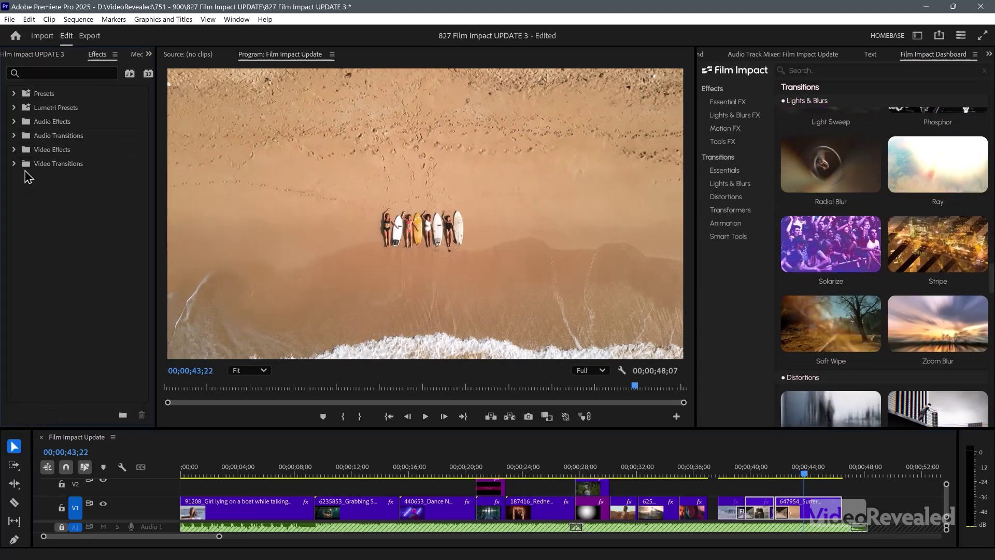
pyautogui.click(14, 150)
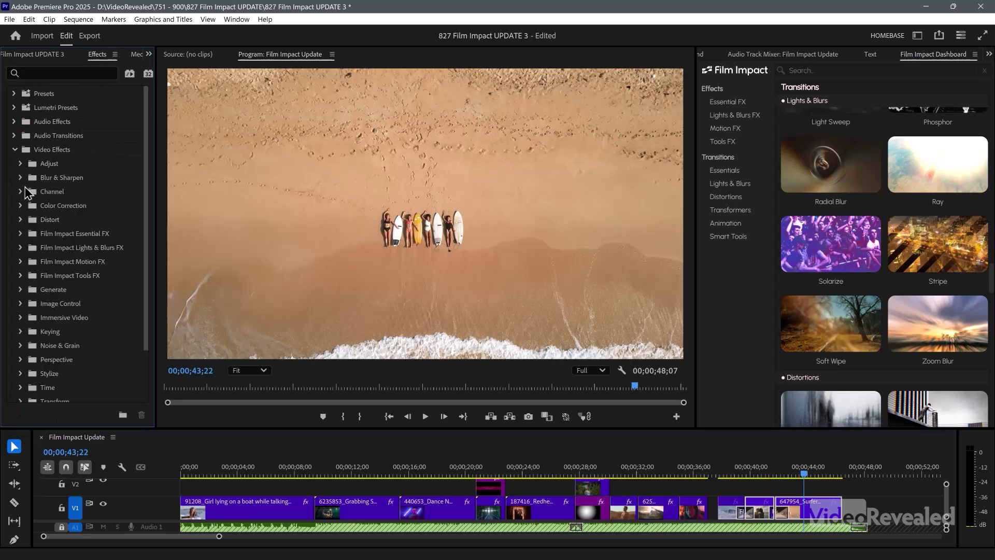
pyautogui.click(21, 248)
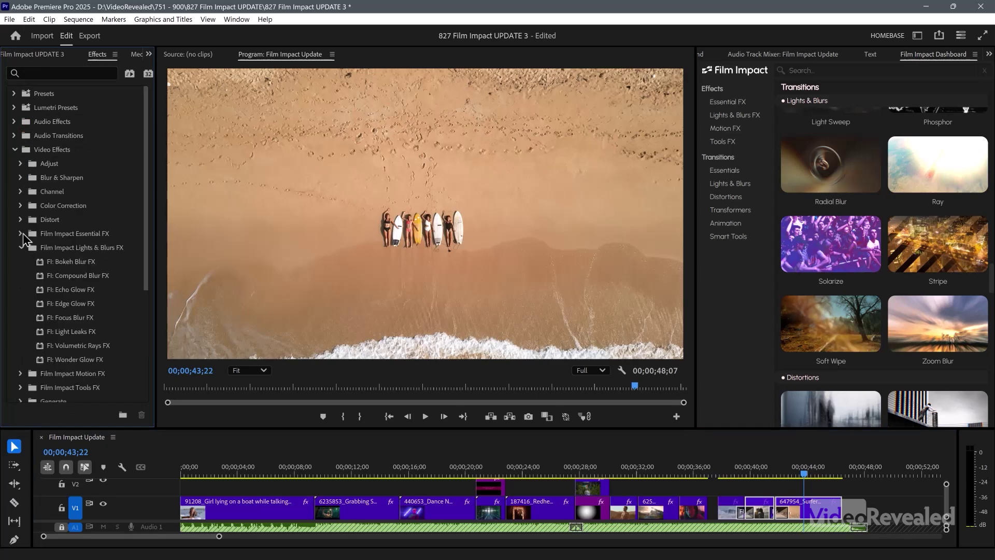
pyautogui.click(21, 233)
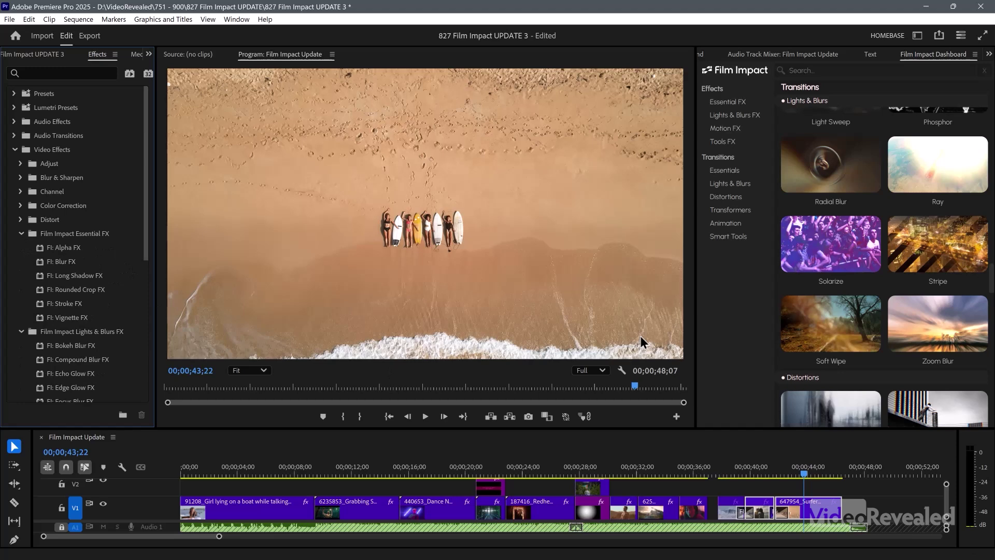
pyautogui.scroll(-5, 945, 202)
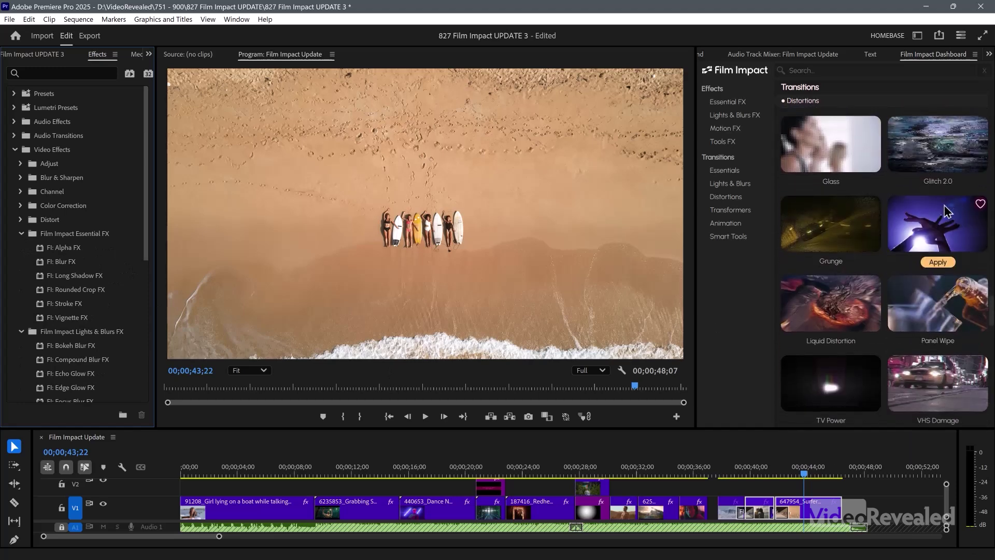
pyautogui.scroll(-6, 945, 210)
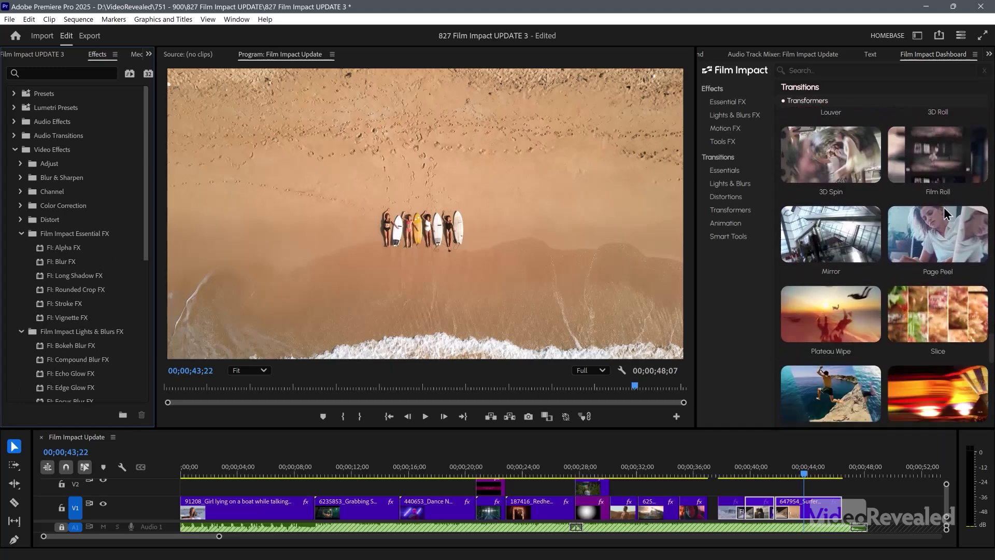
pyautogui.scroll(-1, 827, 250)
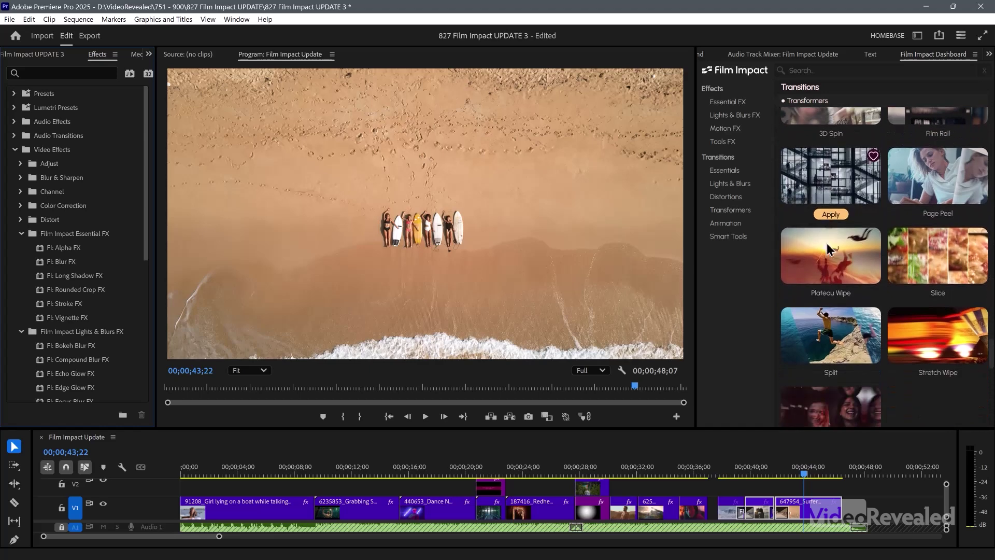
pyautogui.scroll(-2, 828, 250)
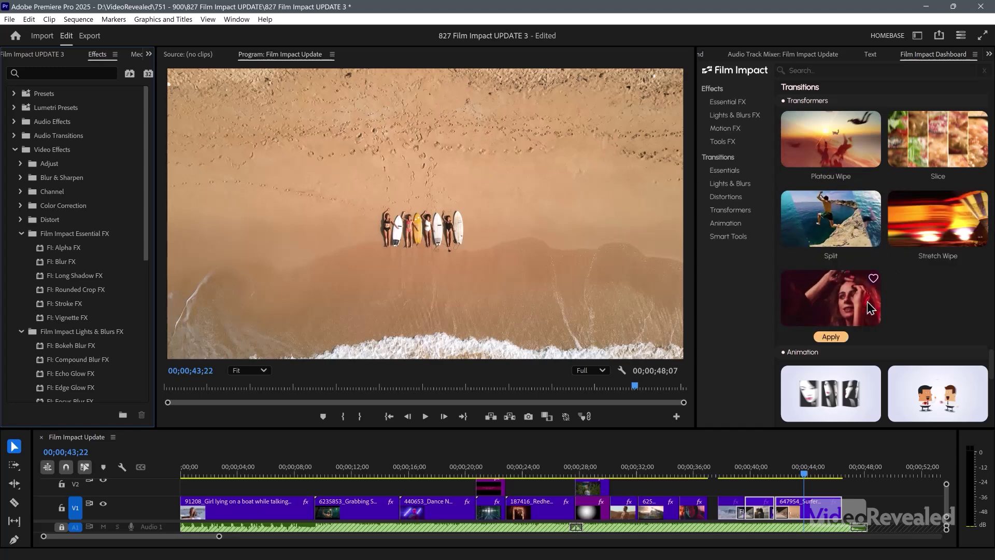
pyautogui.scroll(-5, 871, 306)
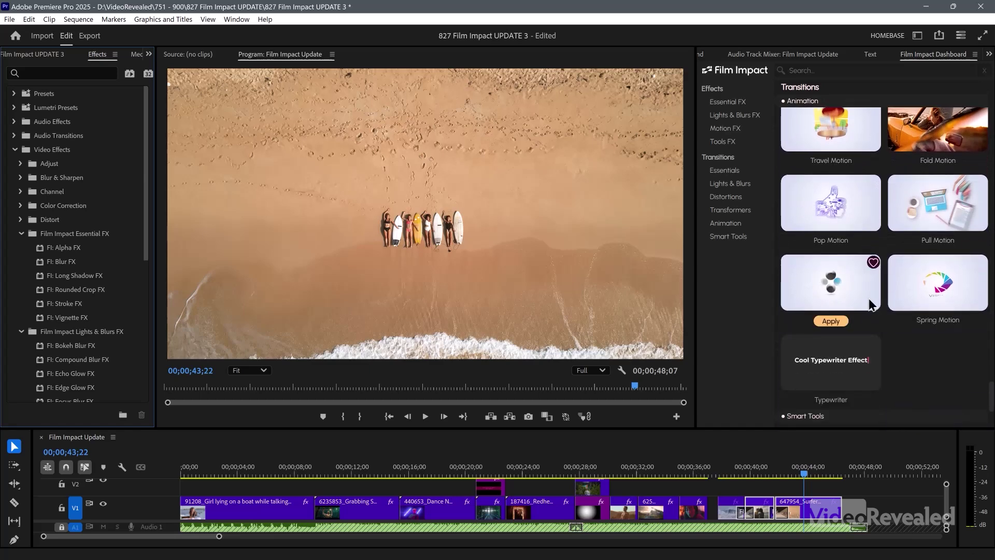
pyautogui.scroll(2, 872, 303)
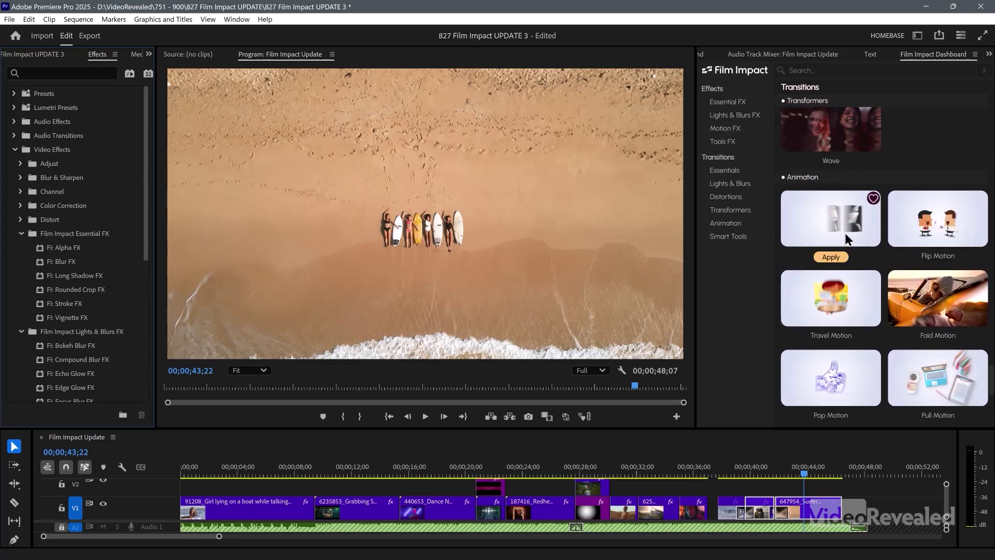